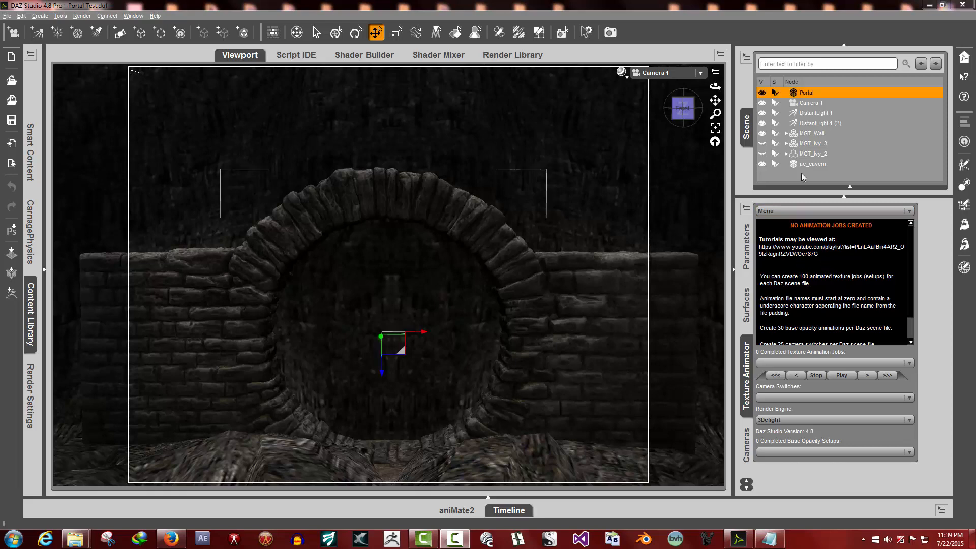
Step: Select the Portal object and check it at timeline frames 5 and 20 before returning to frame 0
left_click(801, 173)
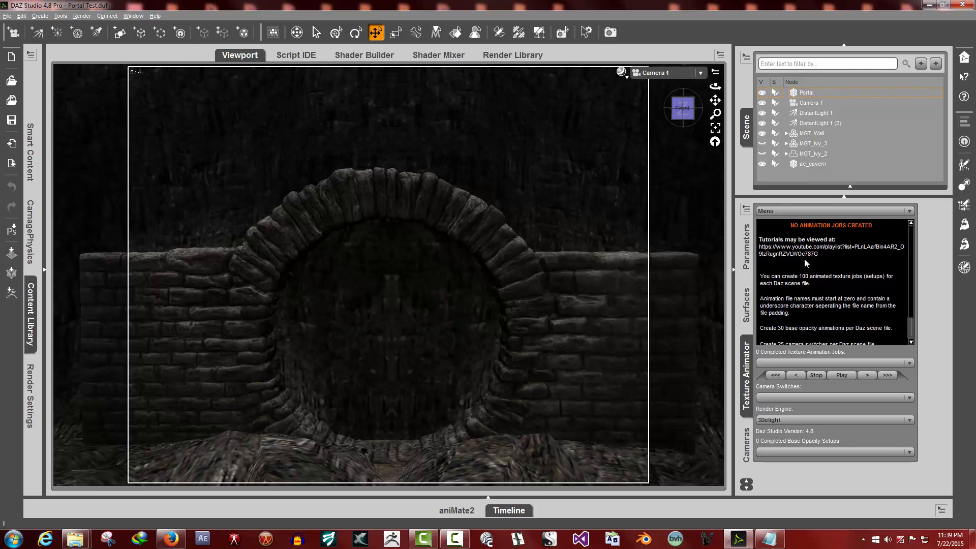
left_click(796, 92)
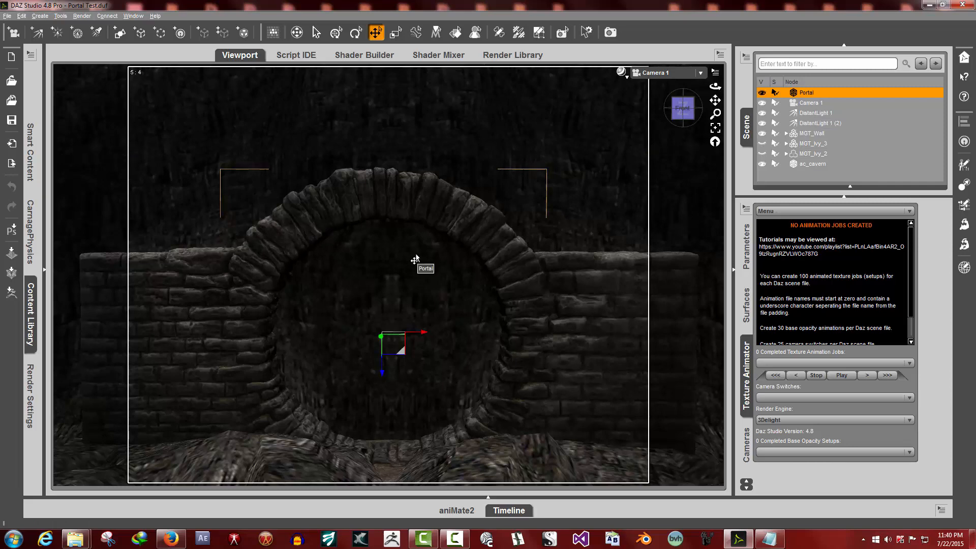
left_click(508, 511)
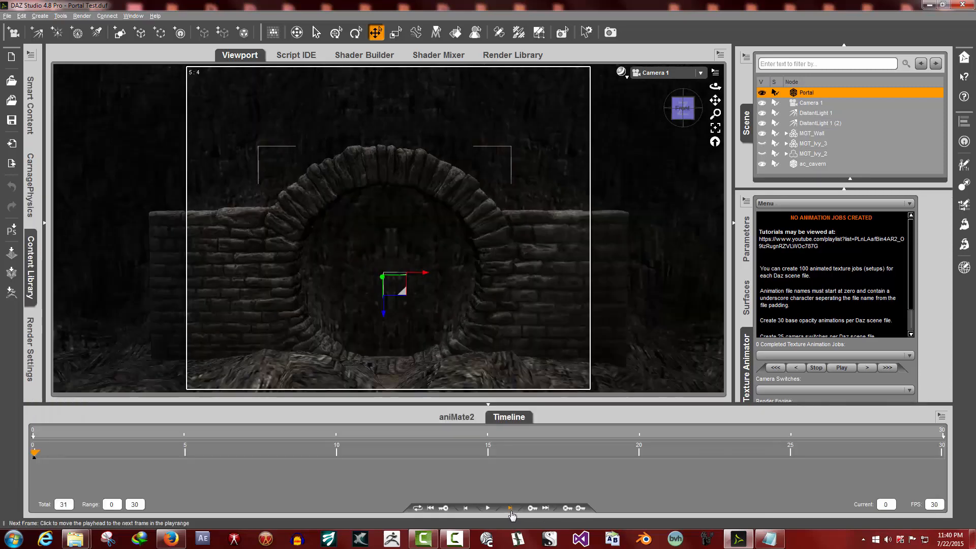
left_click(186, 458)
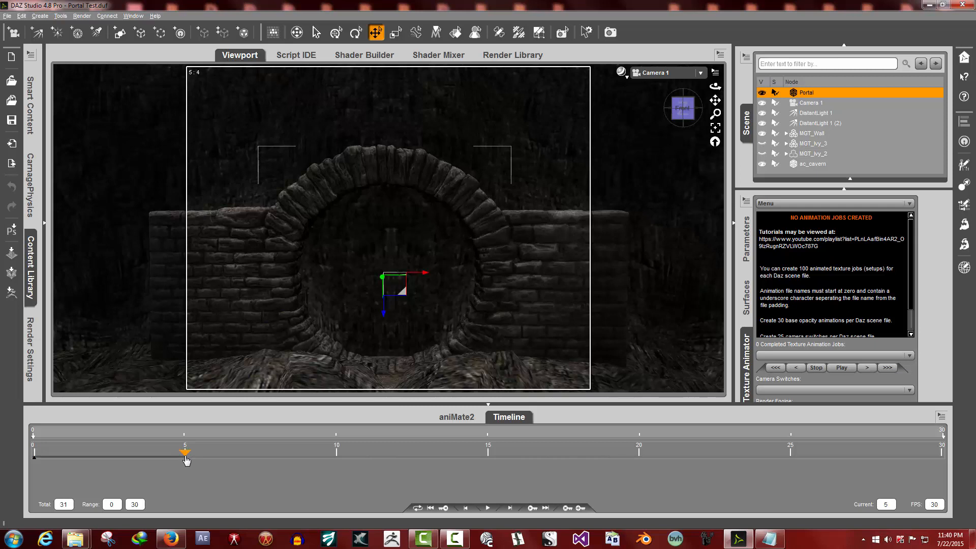
left_click(640, 462)
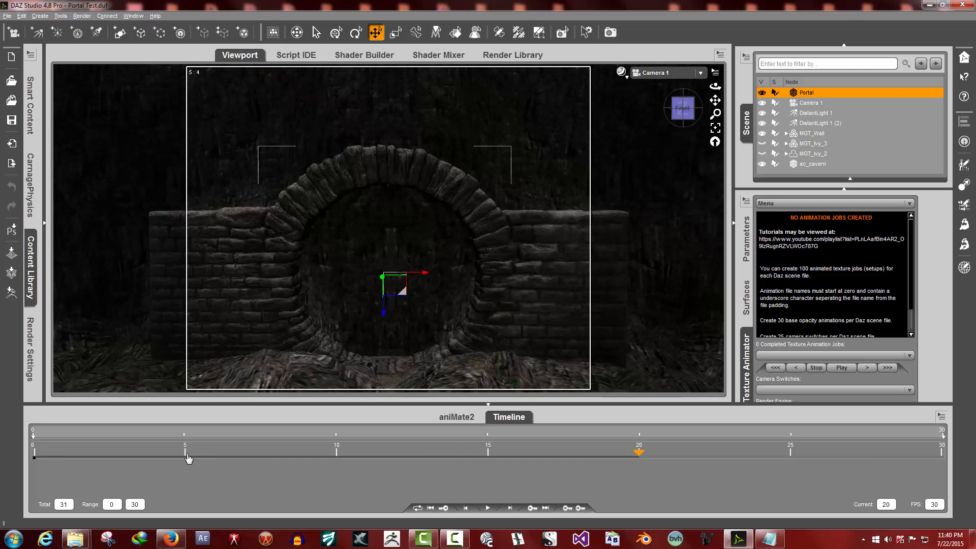
left_click(568, 459)
left_click(639, 458)
left_click(431, 508)
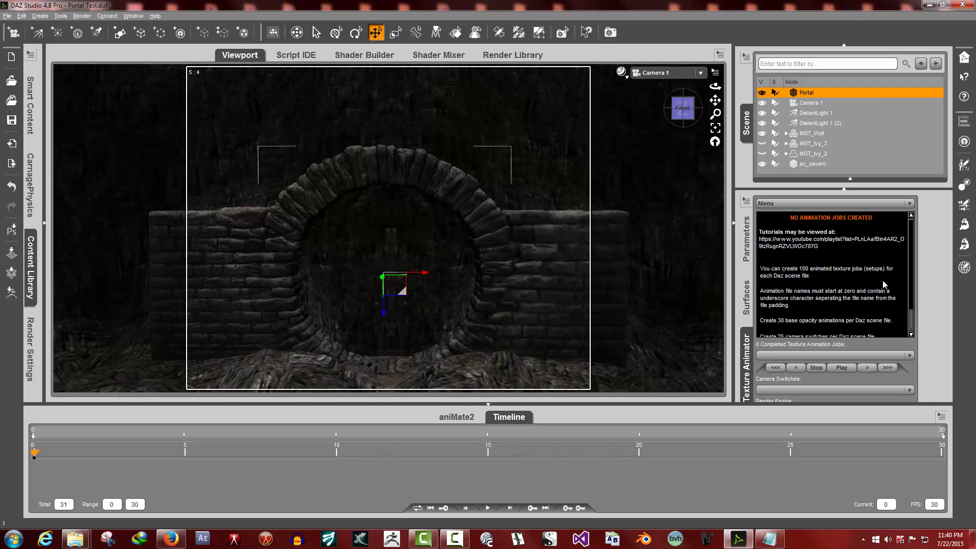
left_click(503, 419)
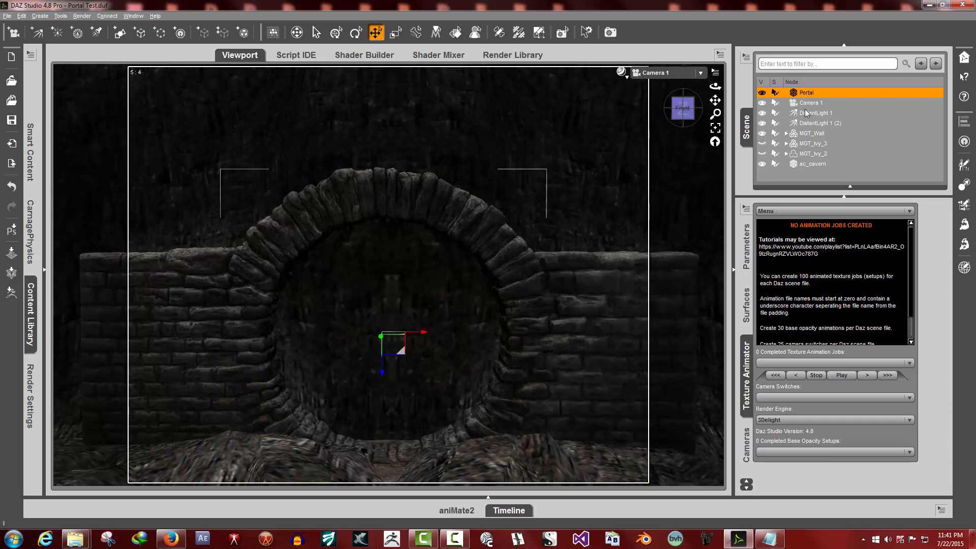
Step: View the Portal's surface list and the render engine choices in Texture Animator, keeping 3Delight
left_click(746, 306)
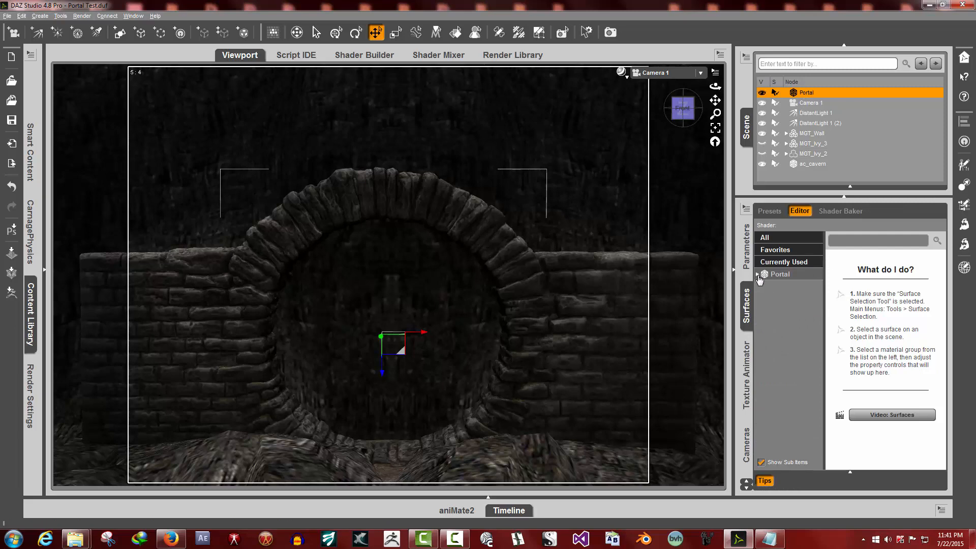
left_click(746, 376)
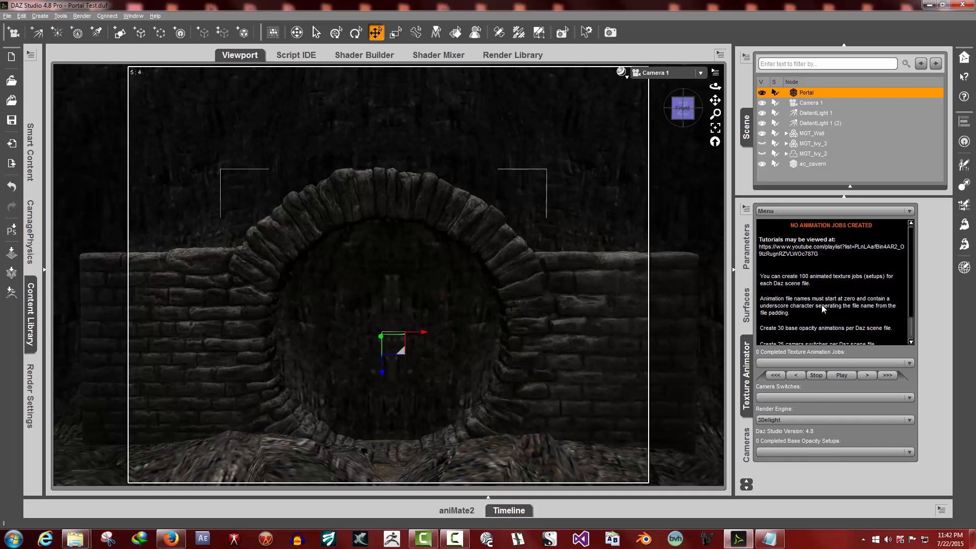
left_click(803, 421)
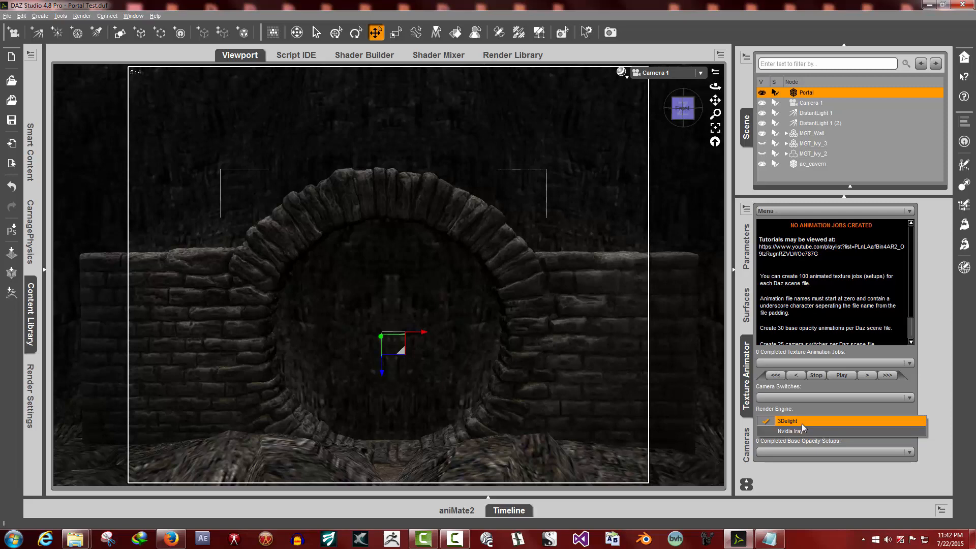
left_click(801, 422)
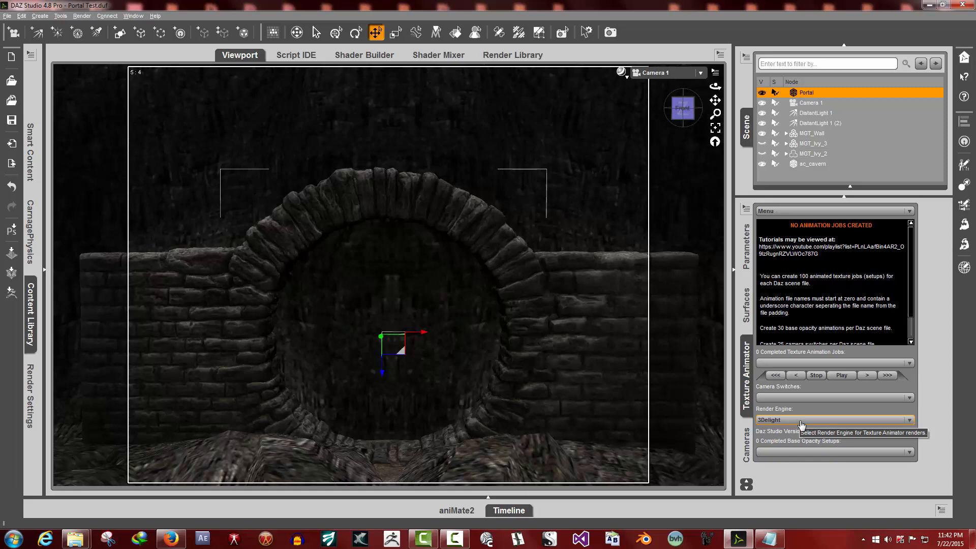
Step: Switch the Texture Animator render engine repeatedly between 3Delight and Nvidia Iray, ending on Nvidia Iray
left_click(802, 424)
left_click(801, 432)
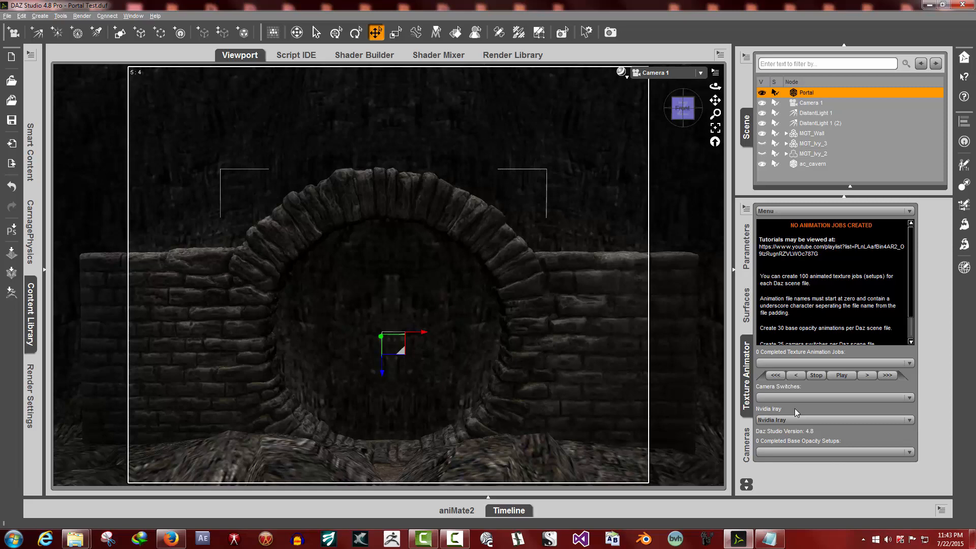
left_click(796, 420)
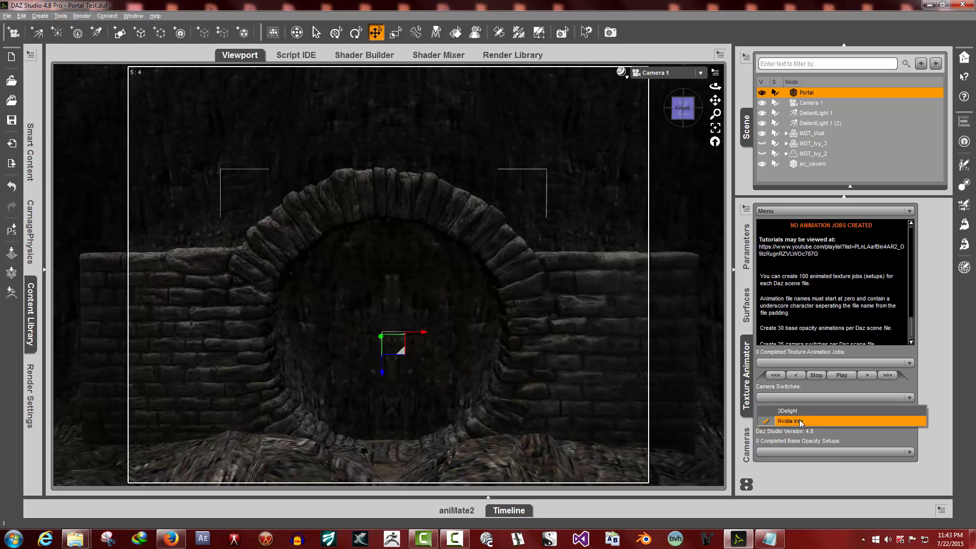
left_click(801, 422)
left_click(796, 422)
left_click(796, 422)
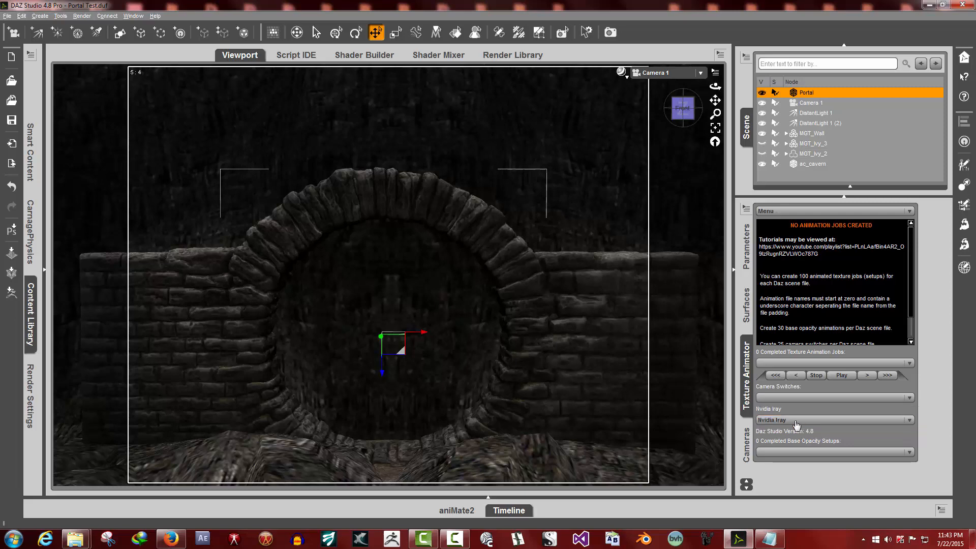
left_click(794, 419)
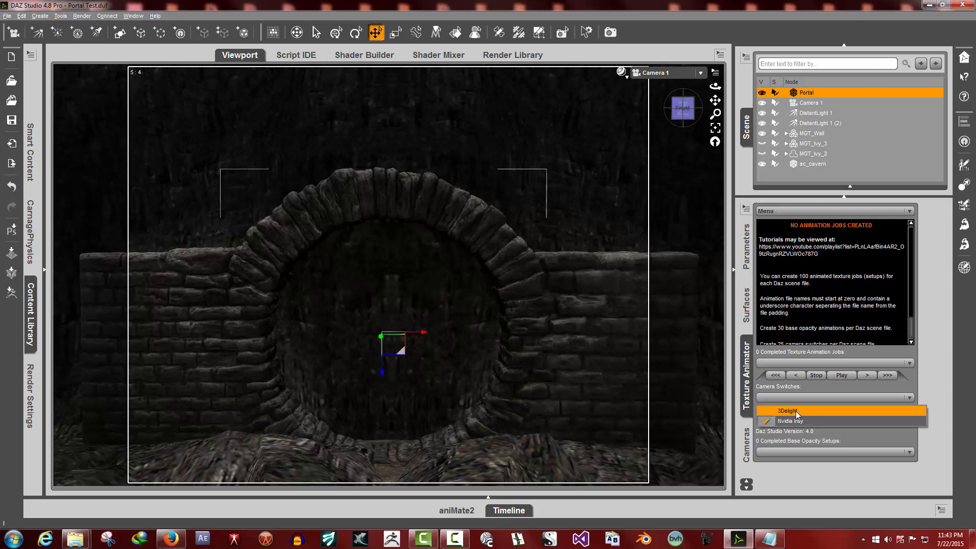
left_click(796, 410)
left_click(796, 420)
left_click(797, 429)
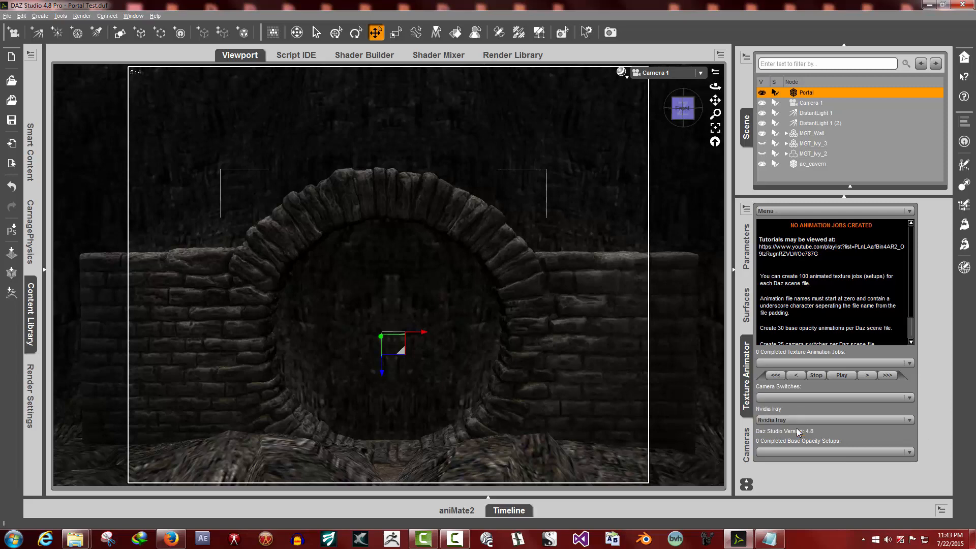
left_click(797, 418)
left_click(797, 418)
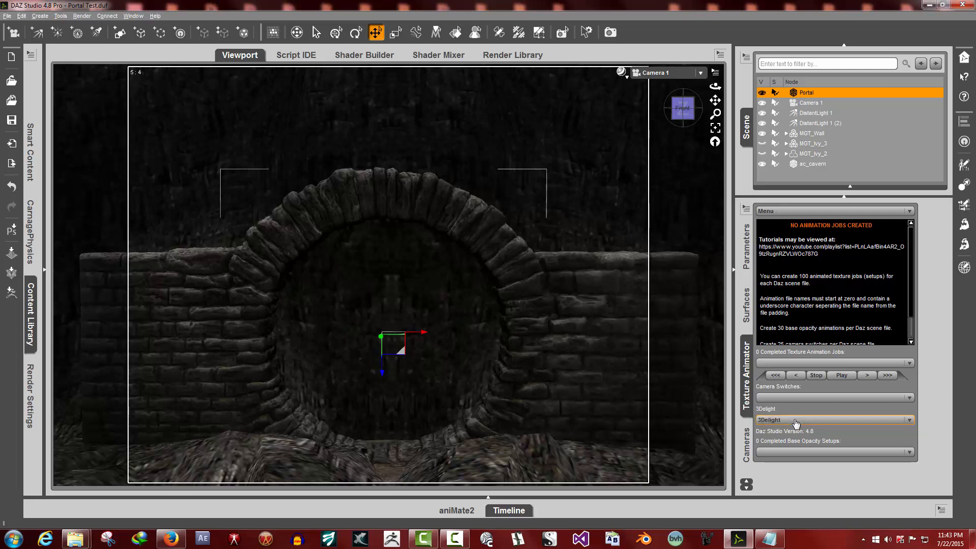
left_click(795, 420)
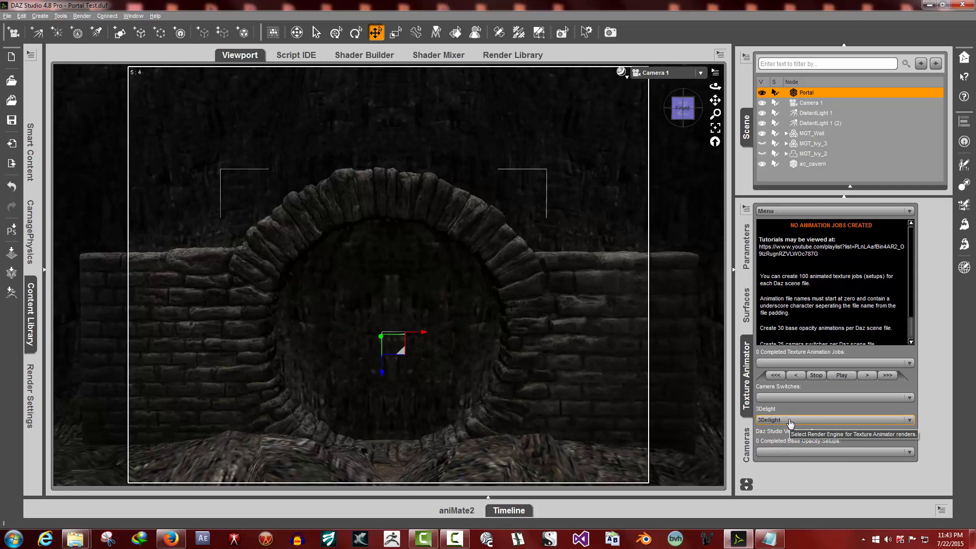
left_click(791, 428)
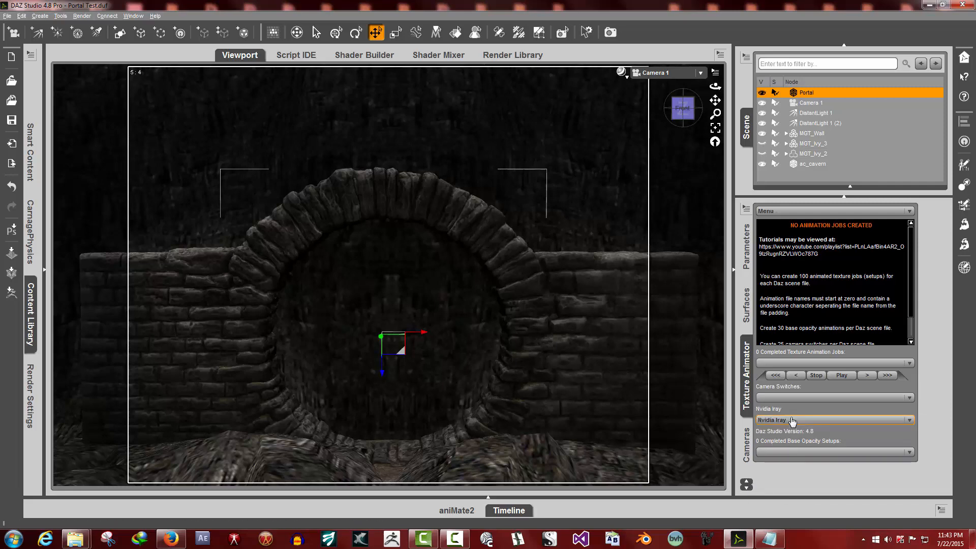
left_click(793, 420)
left_click(794, 411)
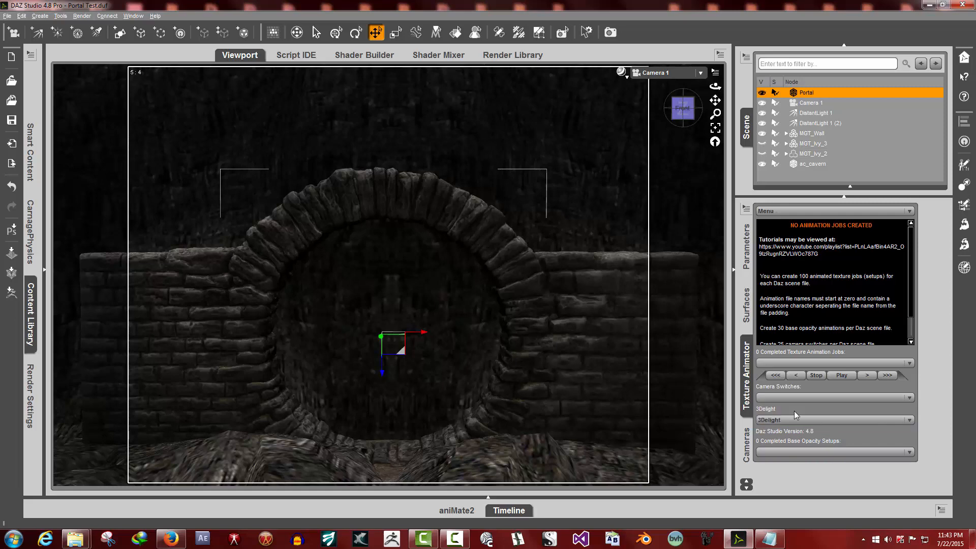
left_click(792, 422)
left_click(792, 429)
left_click(794, 422)
left_click(795, 414)
left_click(794, 421)
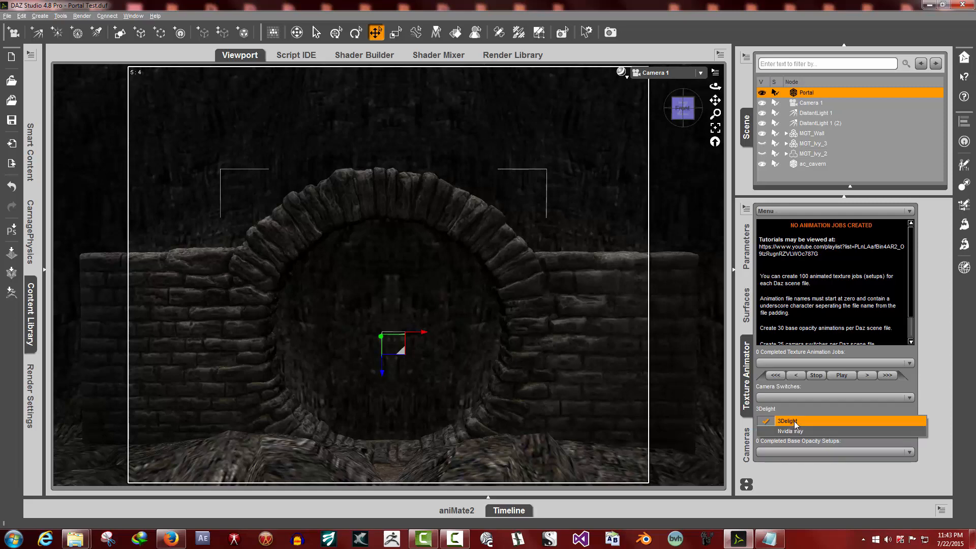
left_click(799, 432)
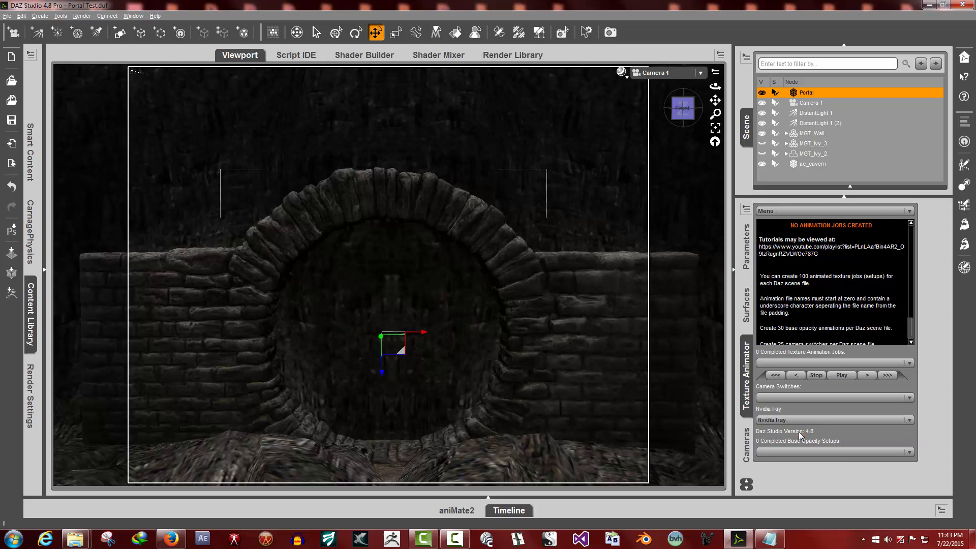
left_click(827, 424)
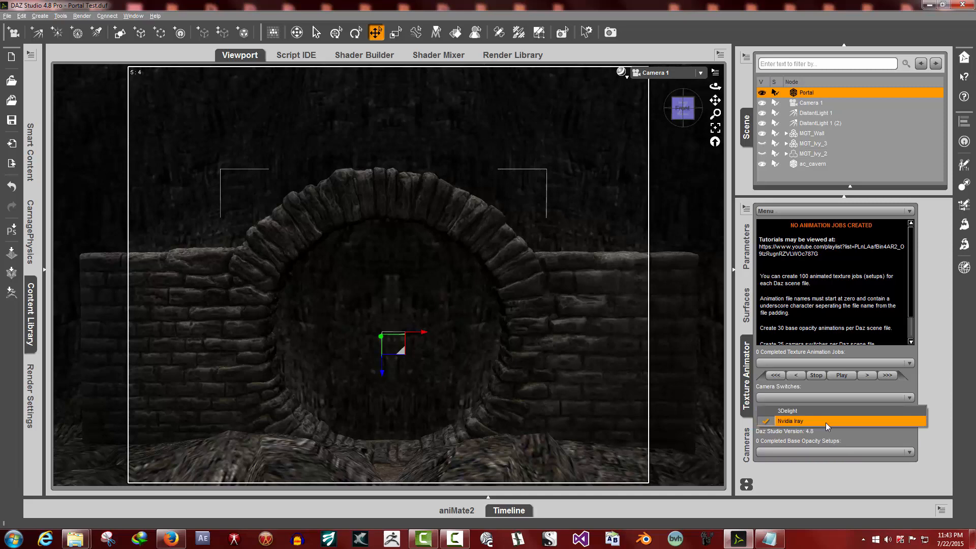
left_click(826, 422)
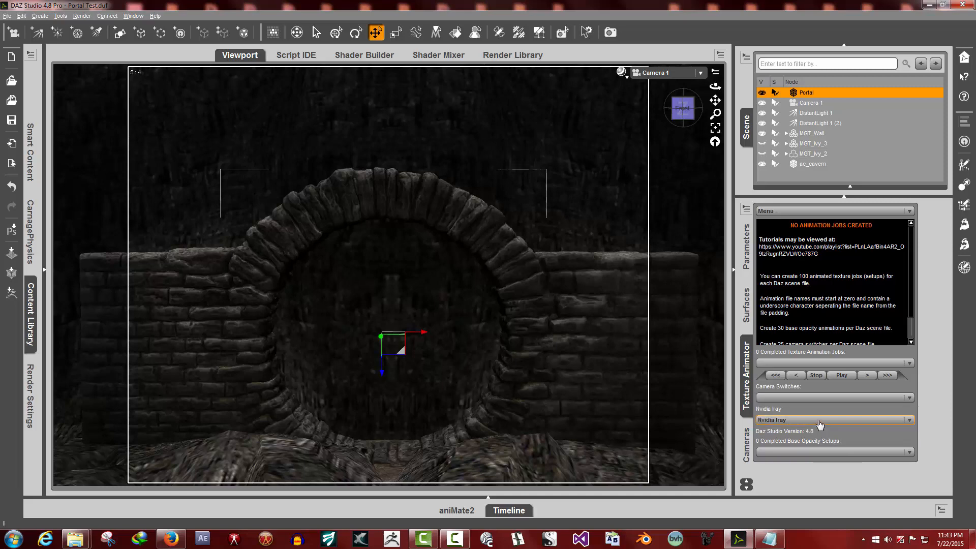
Step: Set the Texture Animator render engine to 3Delight
left_click(819, 421)
left_click(819, 414)
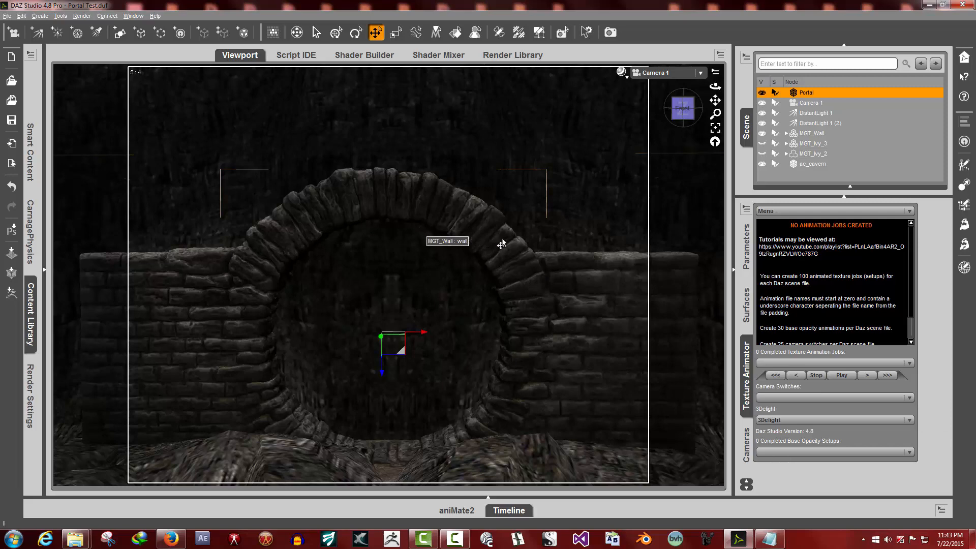
left_click(807, 420)
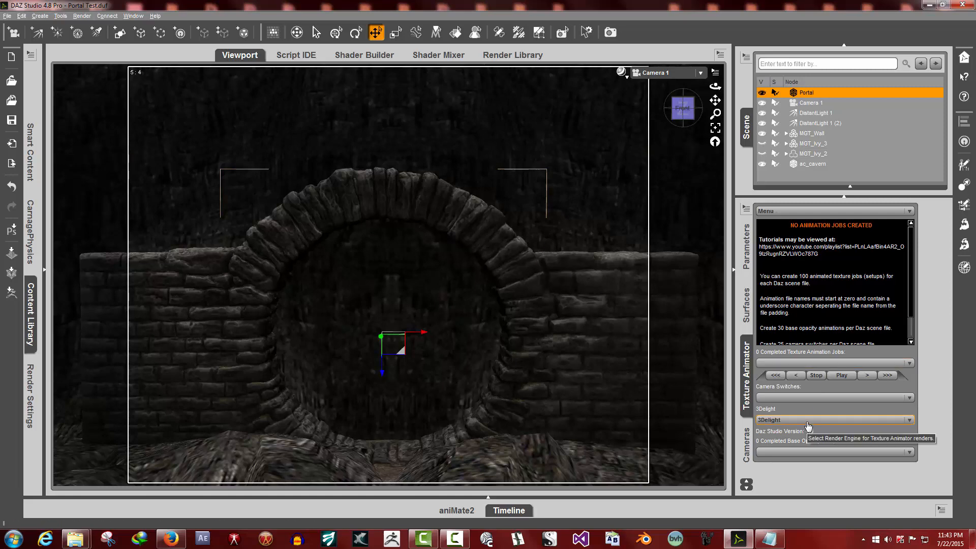
left_click(810, 410)
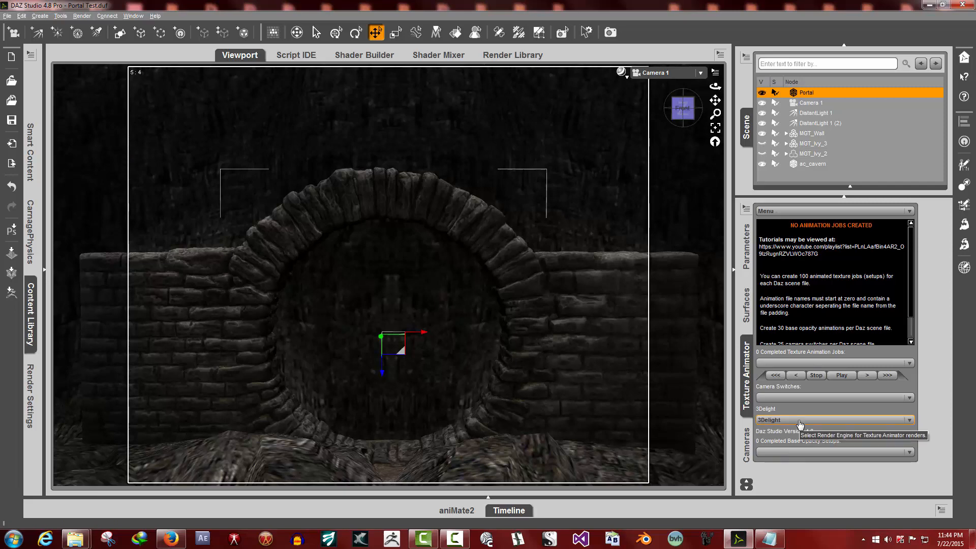
left_click(801, 422)
left_click(804, 411)
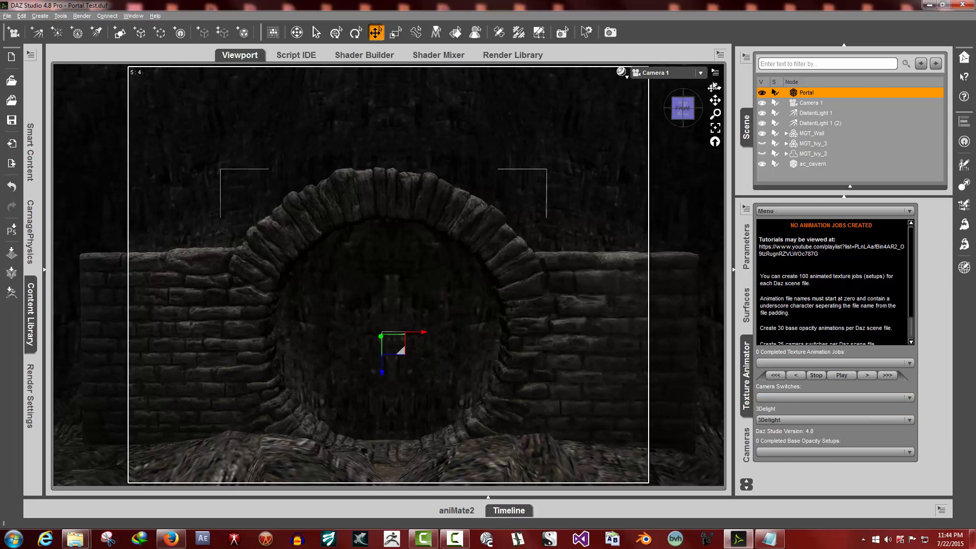
left_click(702, 76)
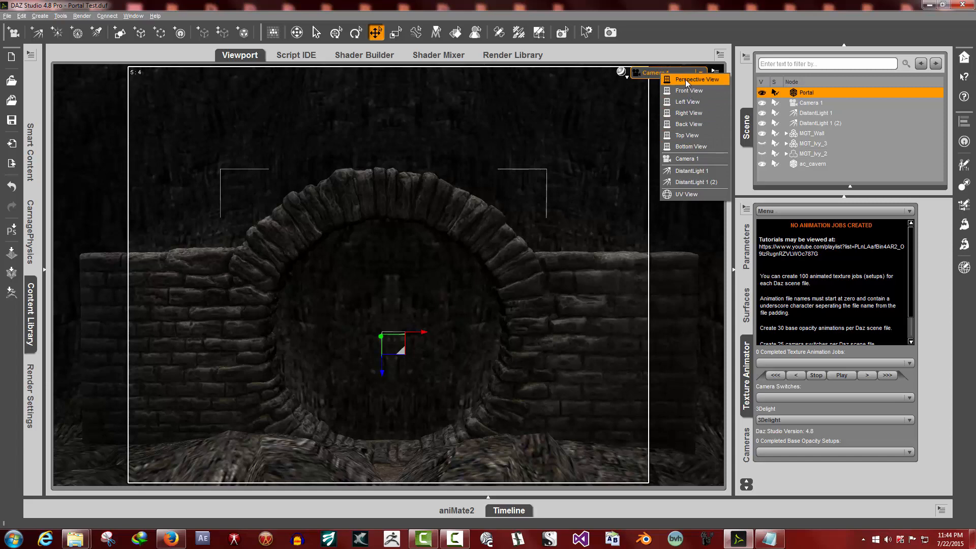
left_click(808, 264)
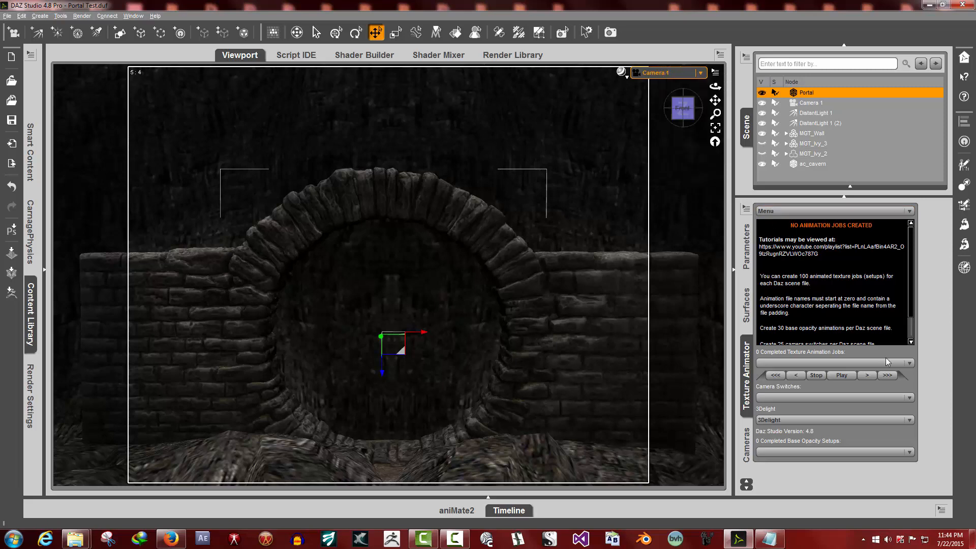
left_click(817, 210)
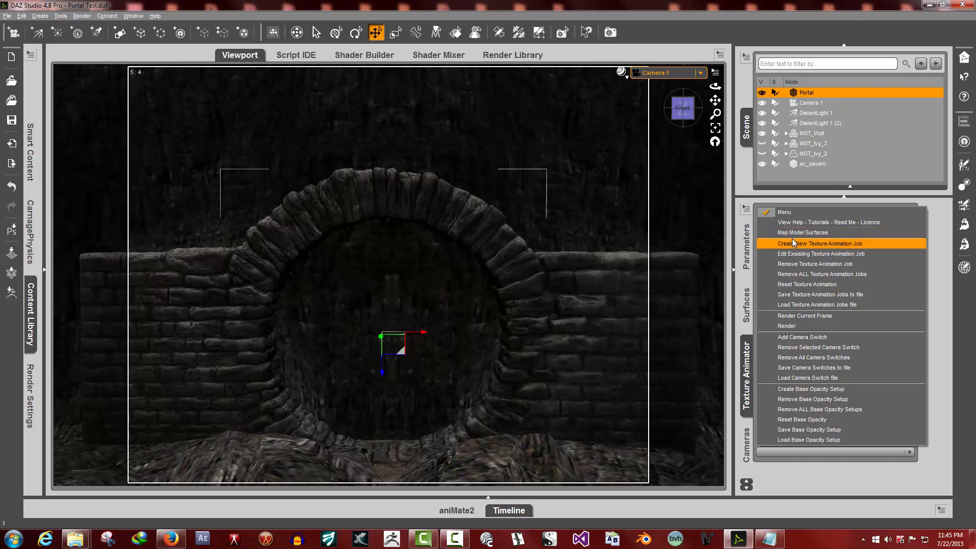
left_click(822, 233)
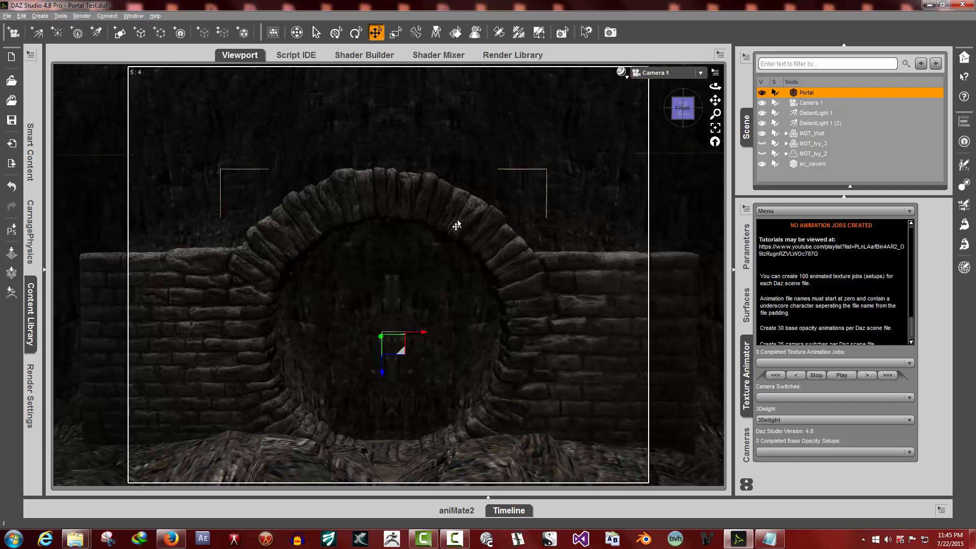
Step: Select the MGT_Wall model in the viewport and switch the selection back to the Portal object
left_click(356, 425)
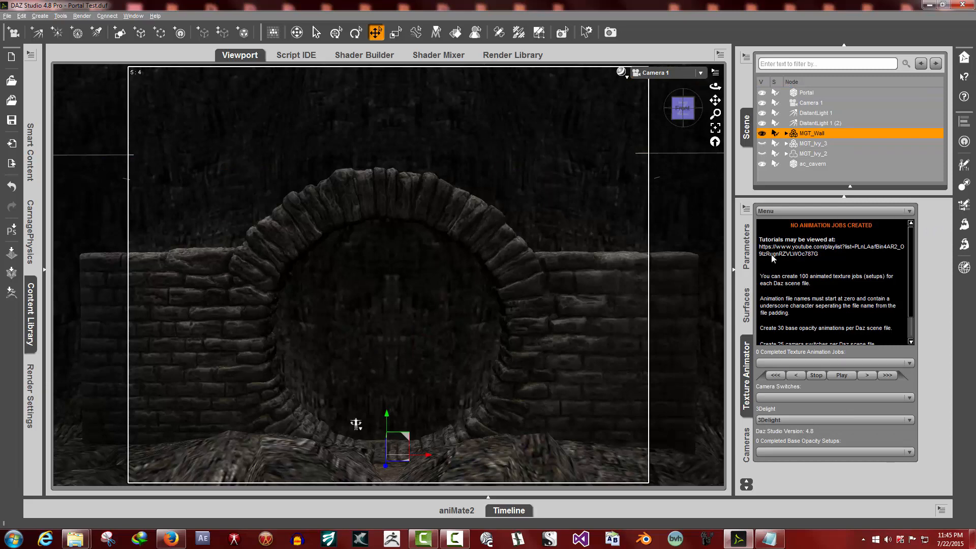
left_click(811, 216)
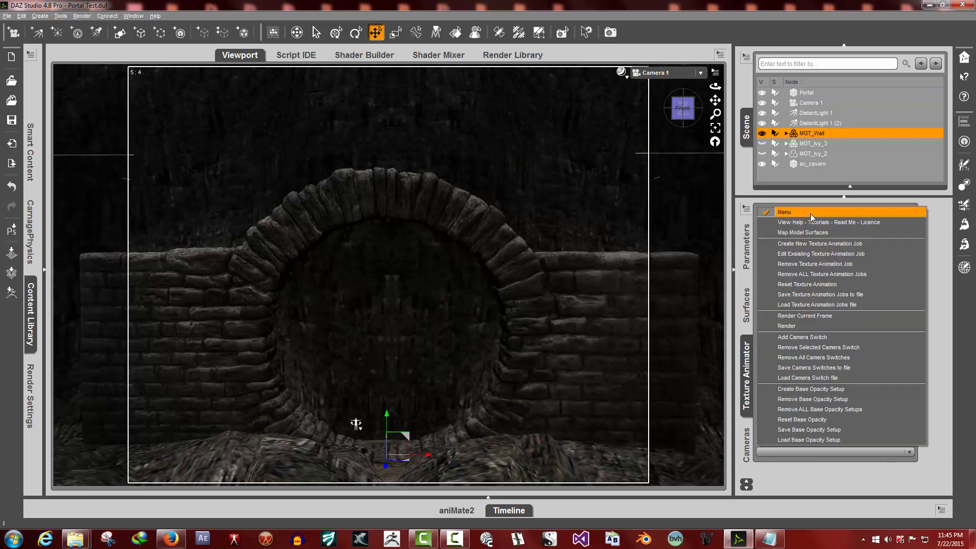
left_click(800, 93)
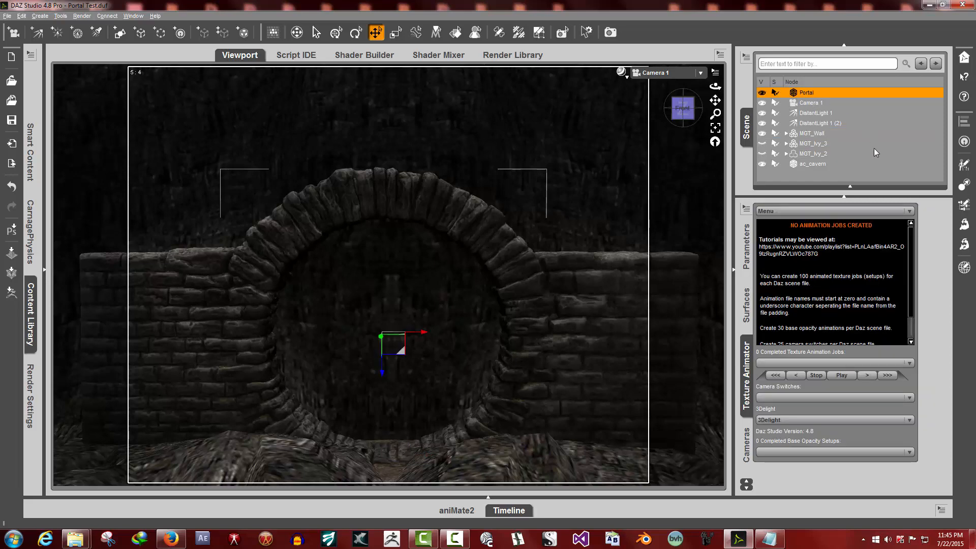
Step: Try to map the Portal's model surfaces to a text file, highlighting the base name of Portal Test.txt before abandoning the save
left_click(802, 210)
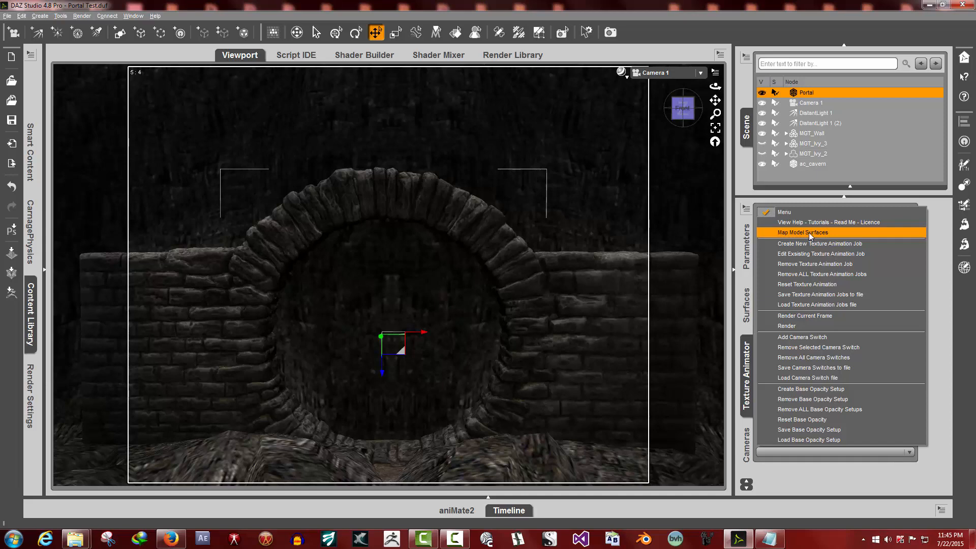
left_click(810, 233)
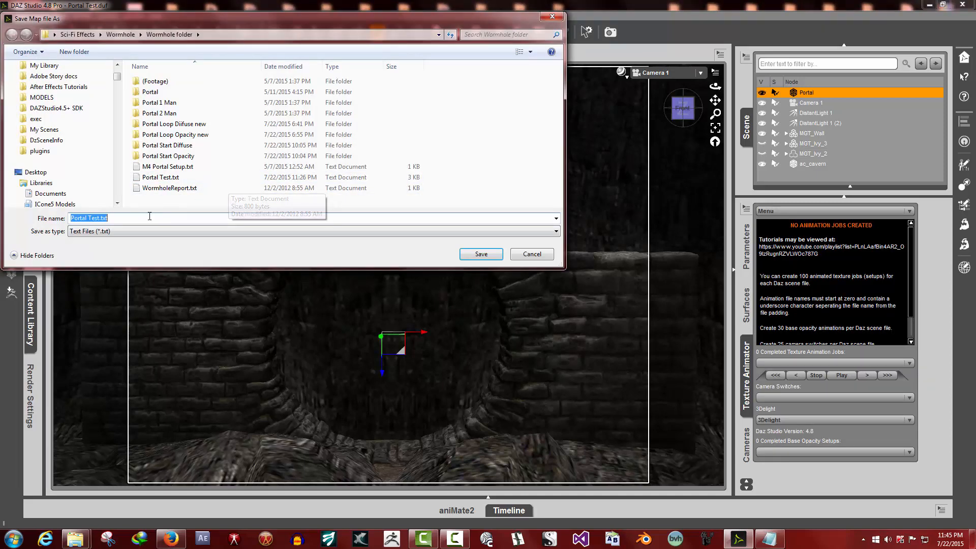
left_click(127, 221)
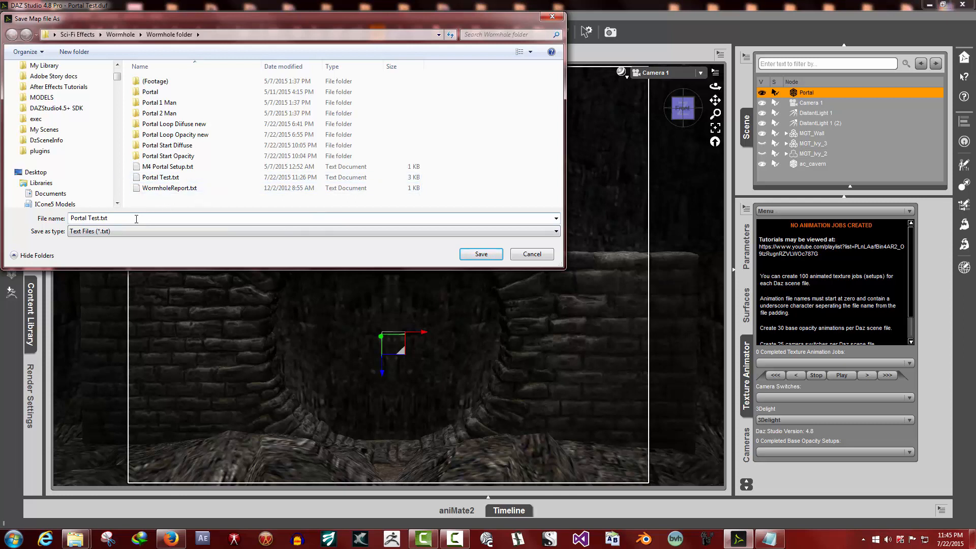
key("Left")
key("Left")
key("Left")
key("Left")
key("Left")
key("shift+Home")
left_click(532, 253)
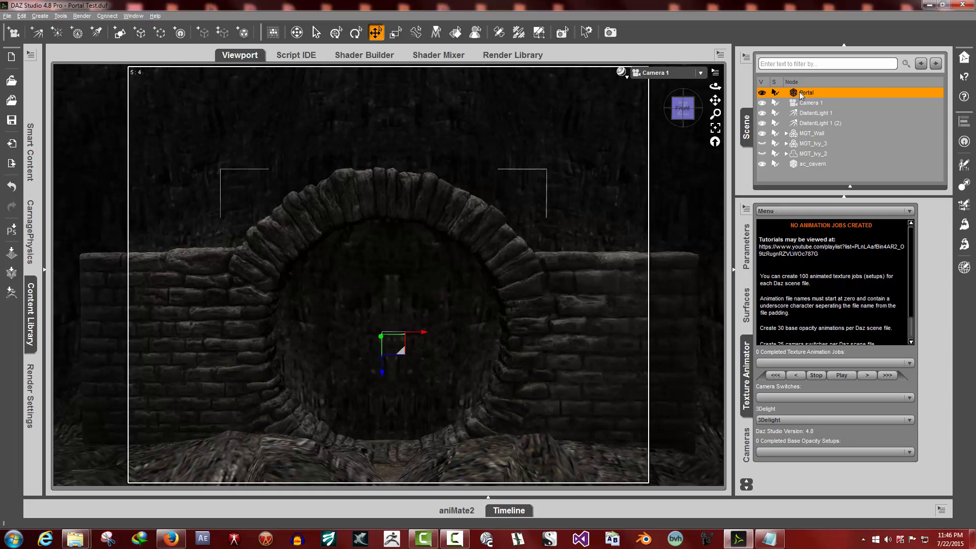
left_click(820, 212)
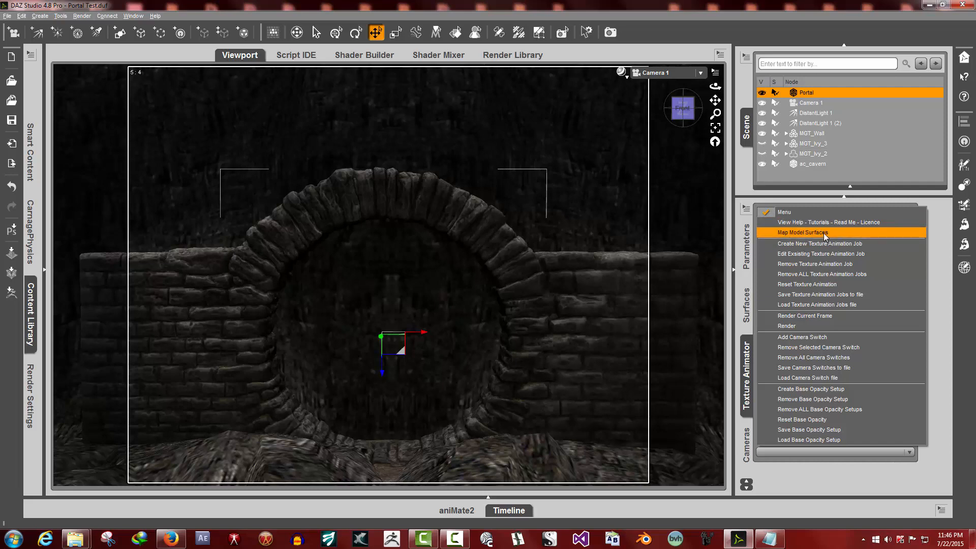
left_click(792, 176)
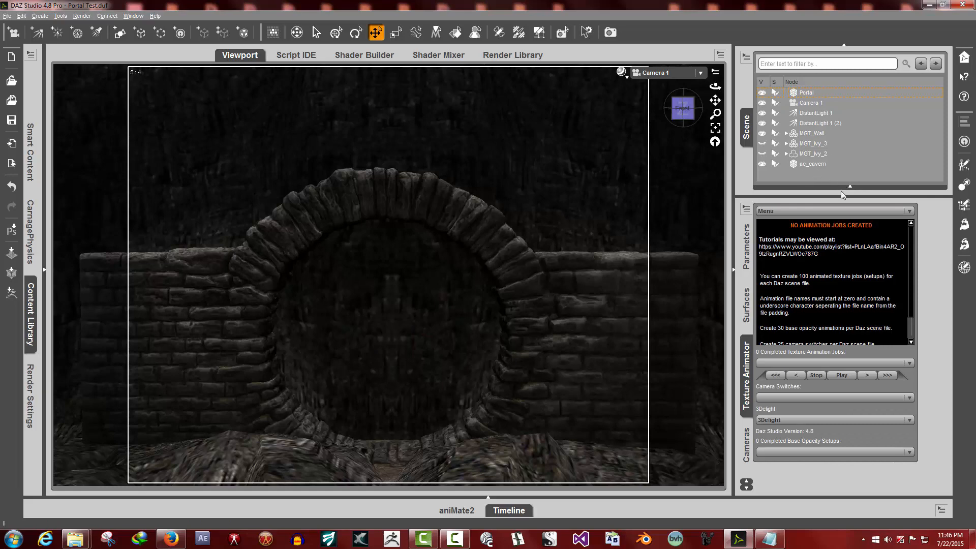
left_click(824, 211)
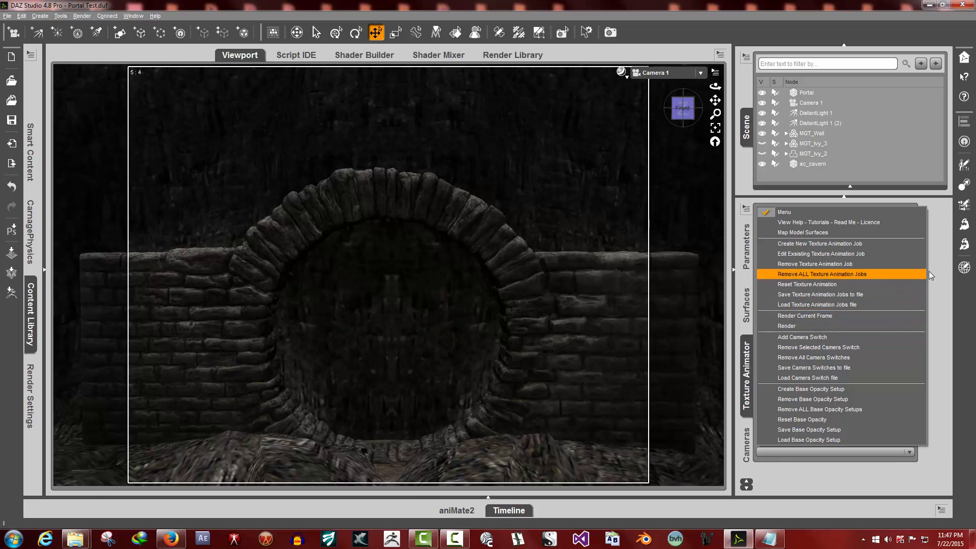
left_click(944, 268)
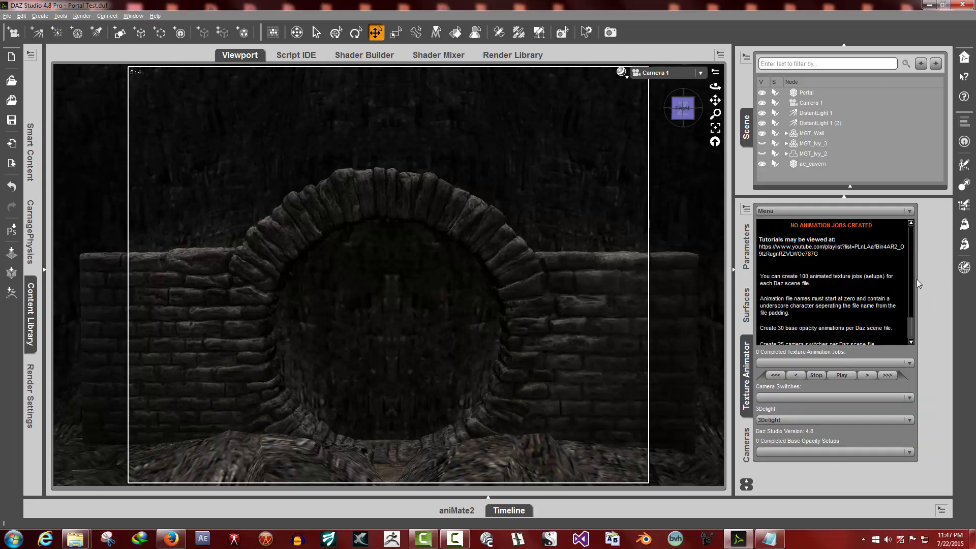
Step: View the Render Settings and the animation timeline's playback controls, collapsing each one after viewing
left_click(29, 390)
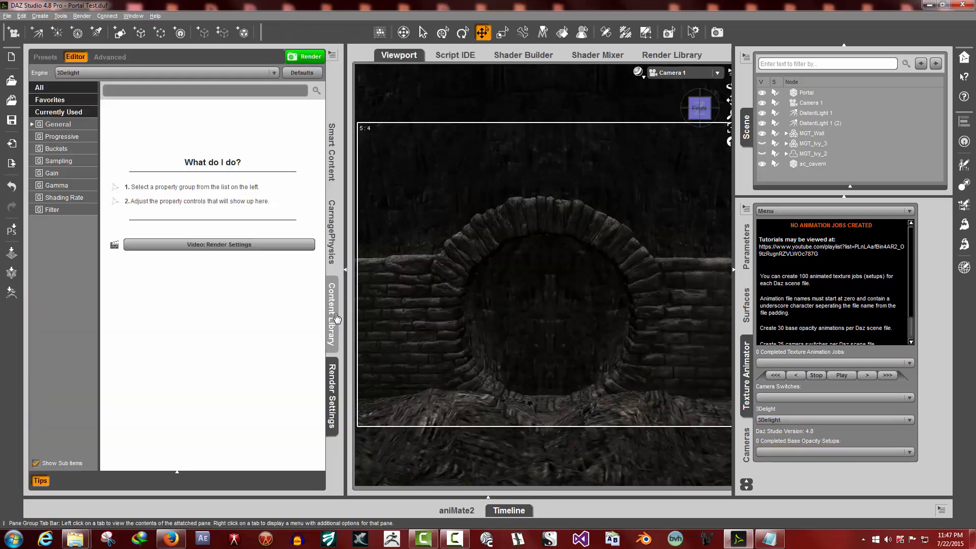
left_click(346, 274)
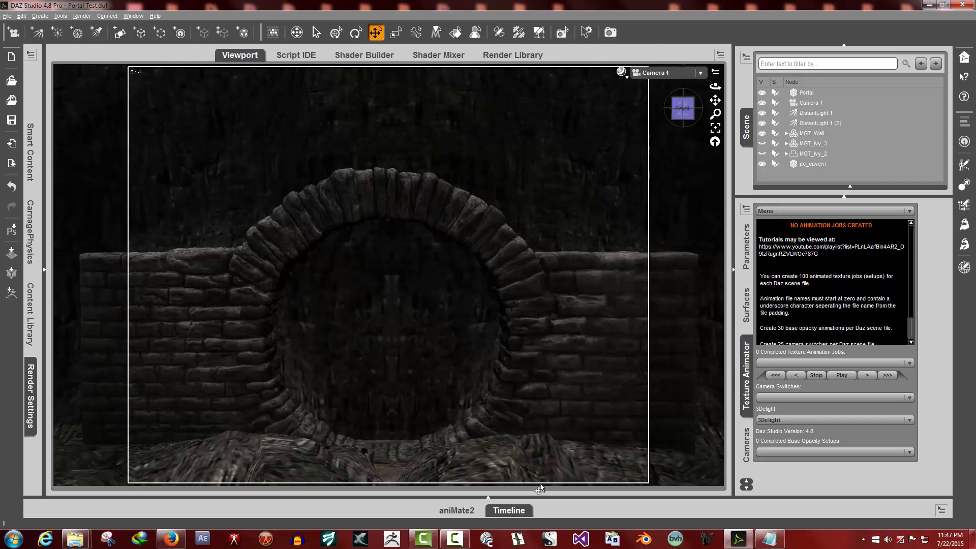
left_click(513, 512)
left_click(487, 510)
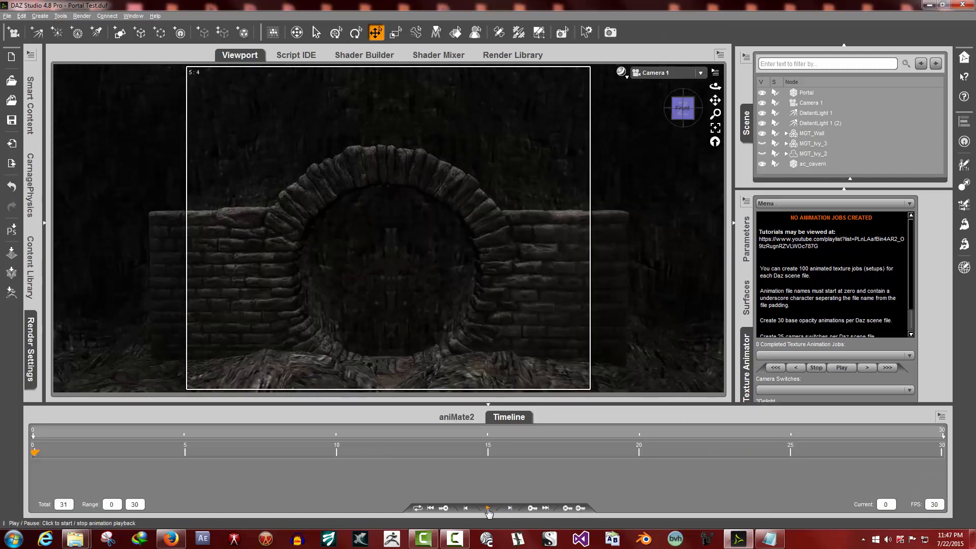
left_click(430, 508)
left_click(497, 418)
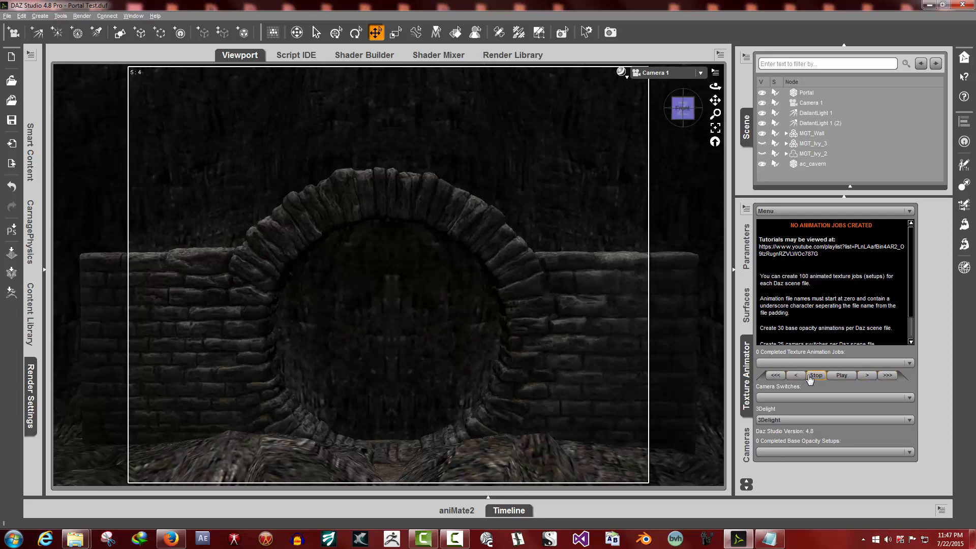
left_click(810, 212)
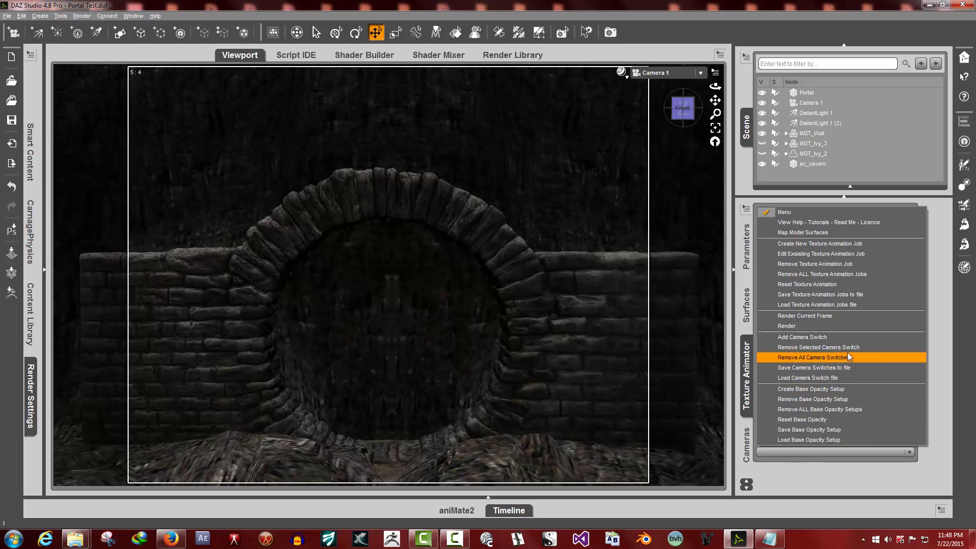
left_click(939, 249)
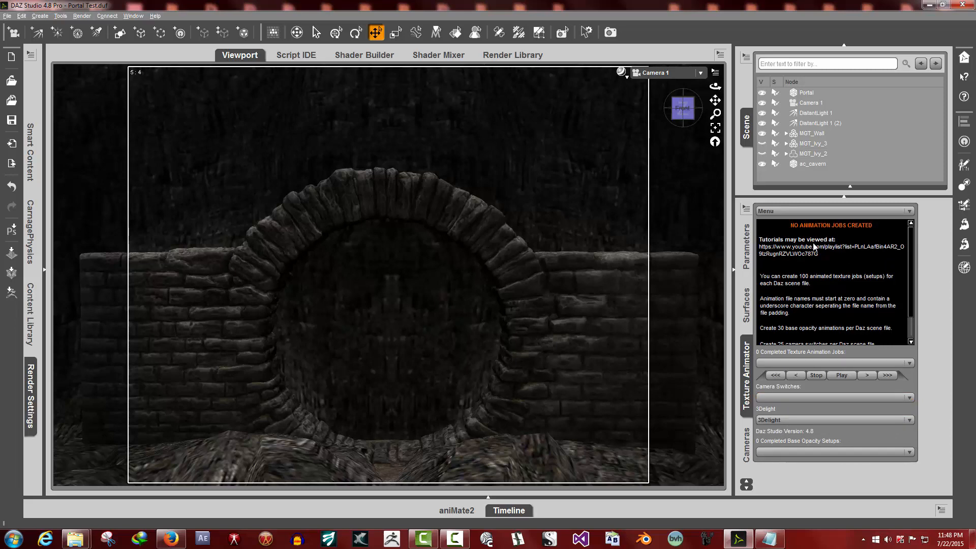
Step: Set the Texture Animator render engine to Nvidia Iray
left_click(800, 420)
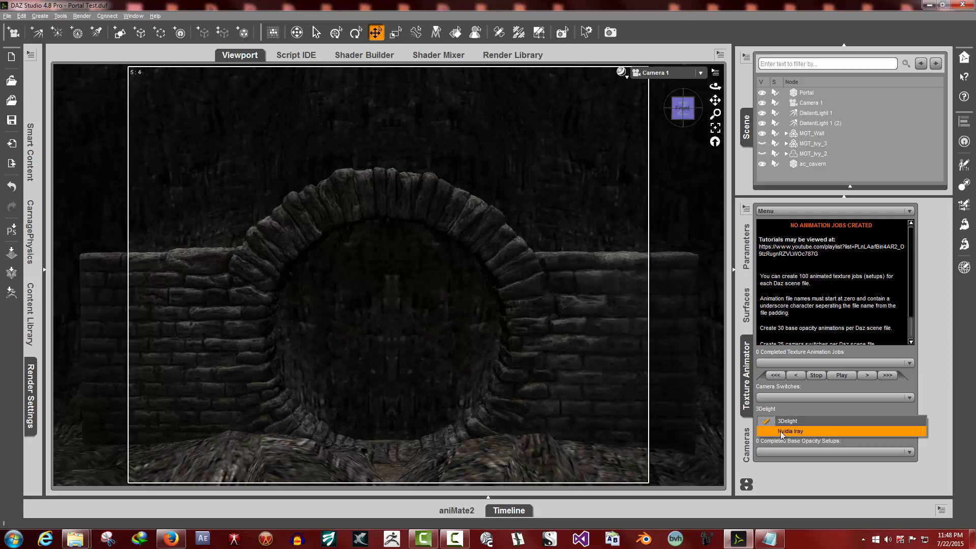
left_click(799, 432)
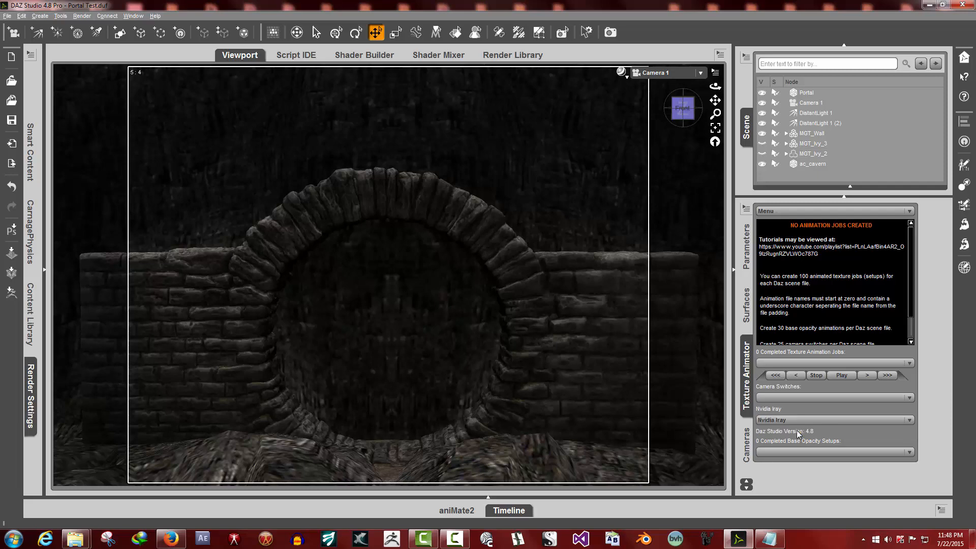
left_click(792, 422)
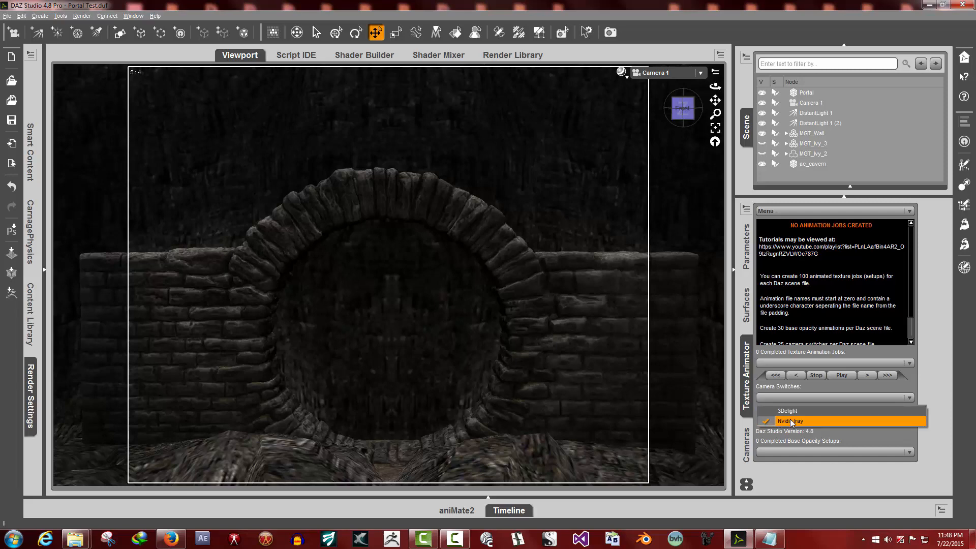
left_click(792, 422)
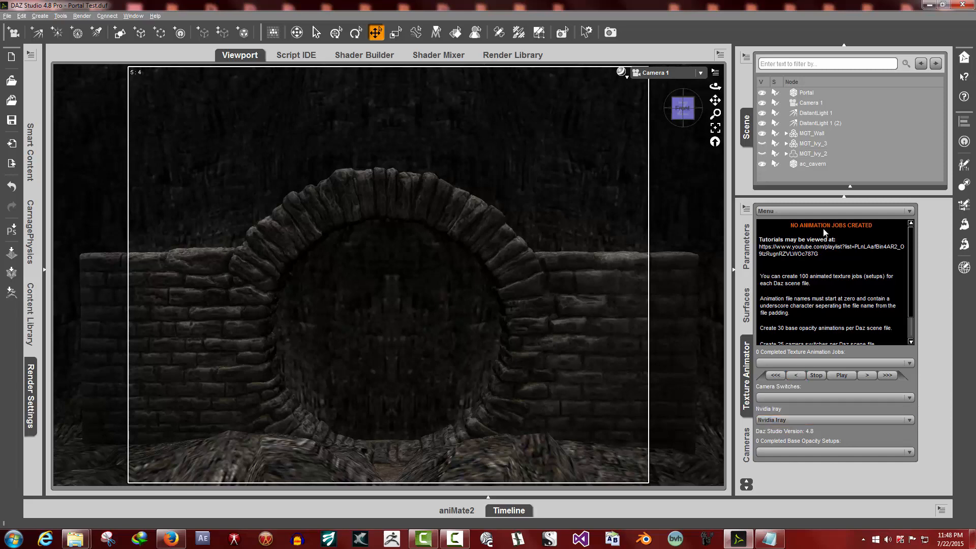
Step: Try to render a JPG image sequence named MYRENDER_ from Texture Animator, cancelling the save and dismissing the notice
left_click(813, 211)
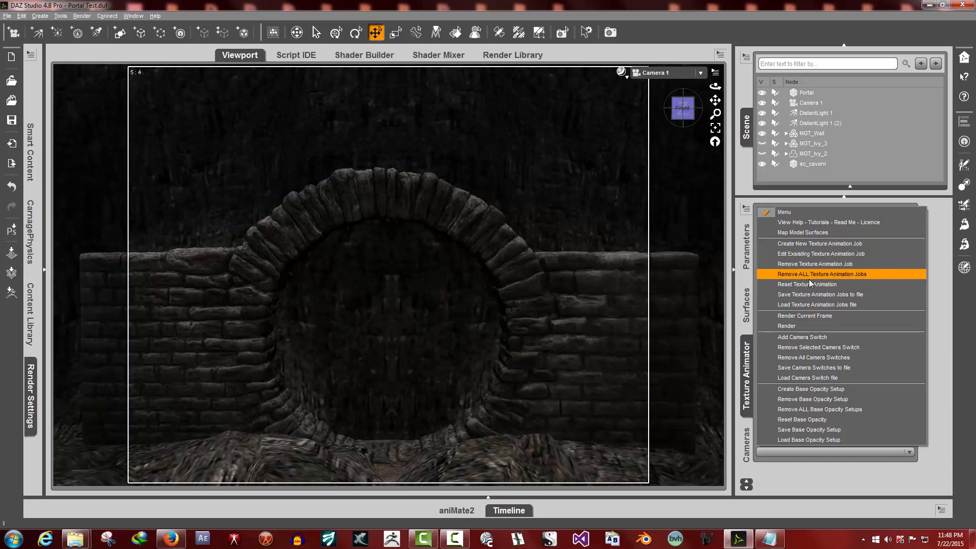
left_click(812, 326)
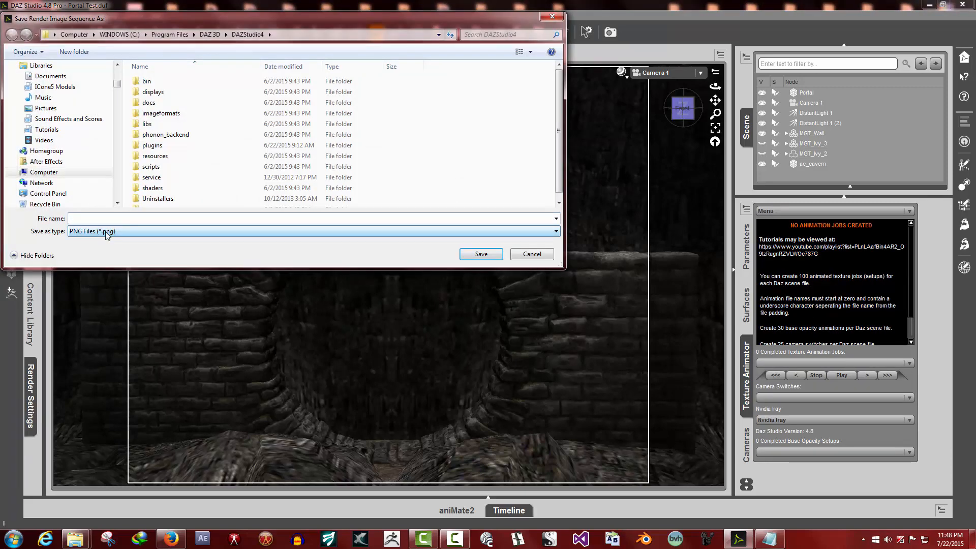
left_click(106, 231)
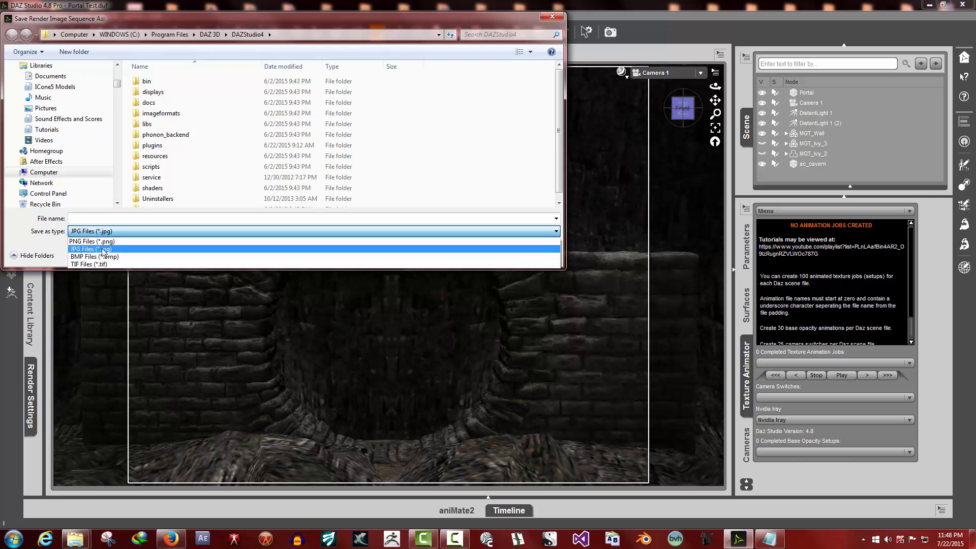
left_click(104, 250)
left_click(94, 219)
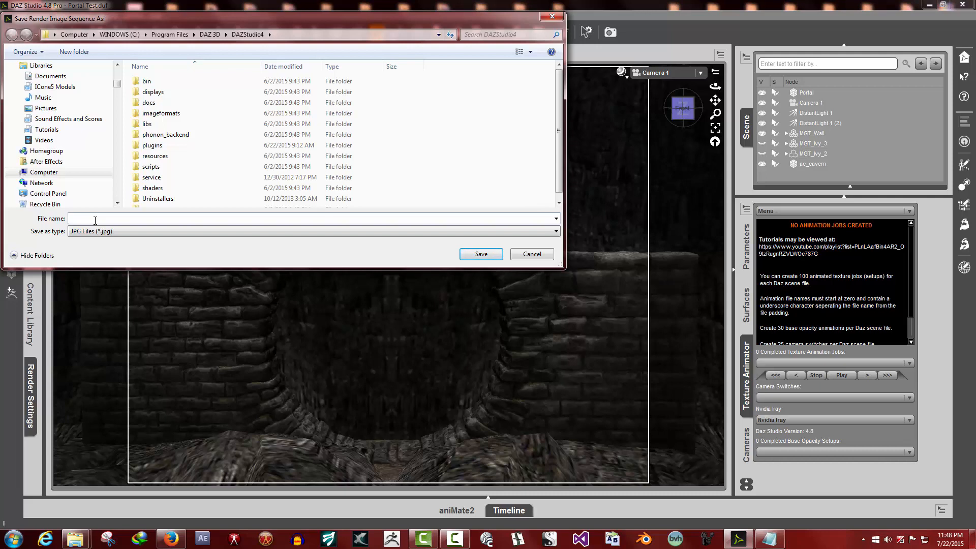
type("MYRENDER_")
left_click(215, 231)
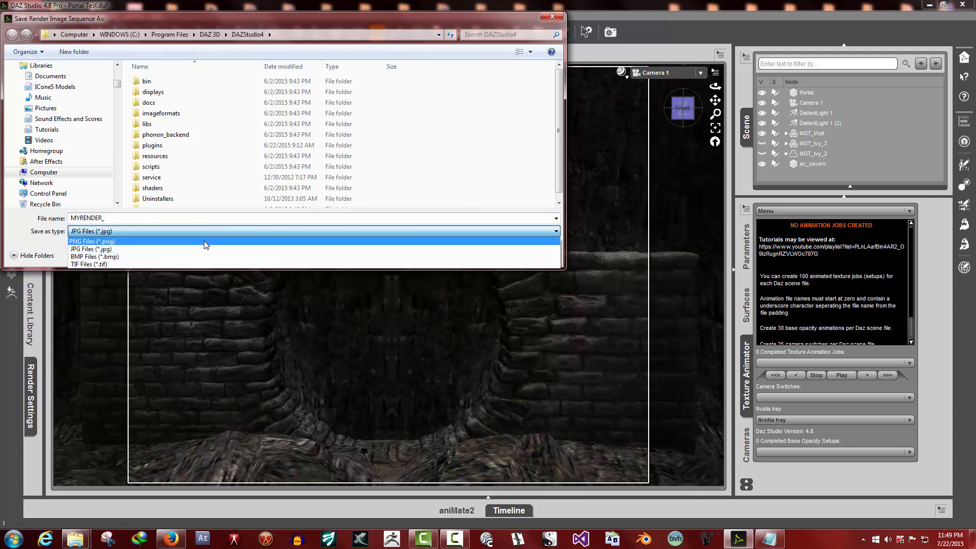
left_click(203, 249)
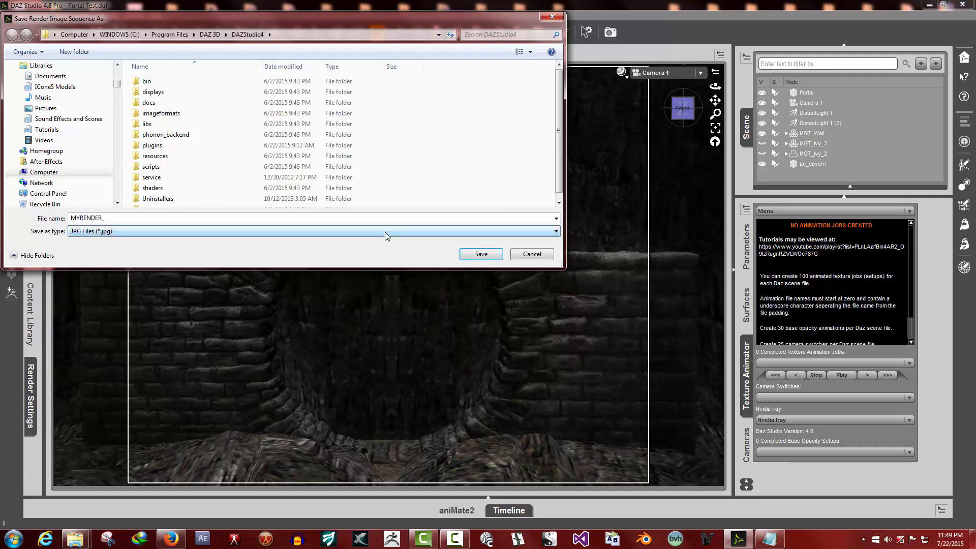
left_click(541, 257)
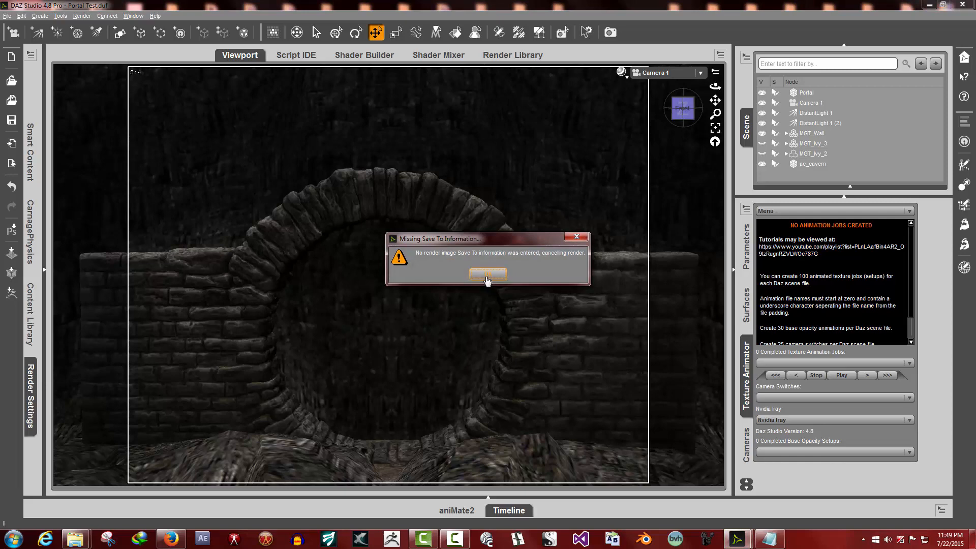
left_click(488, 278)
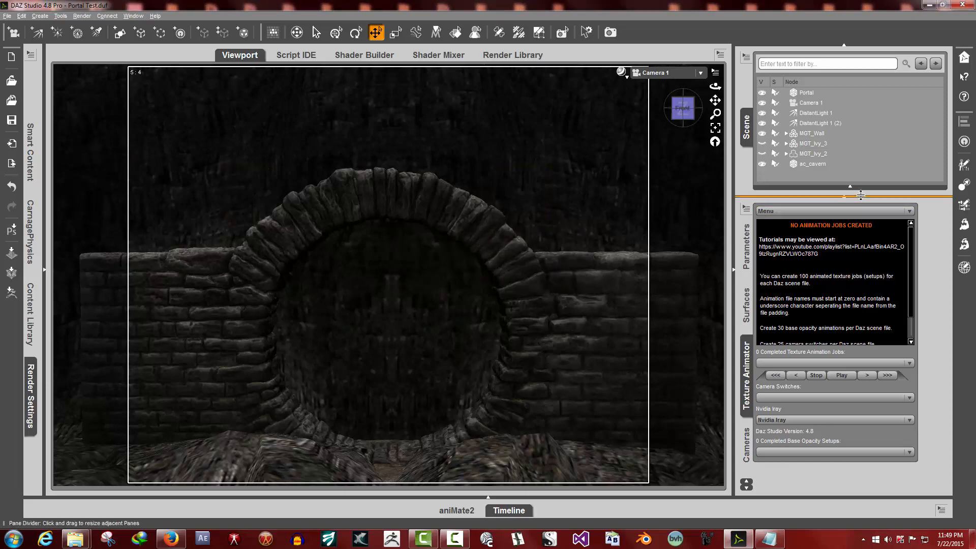
left_click(811, 213)
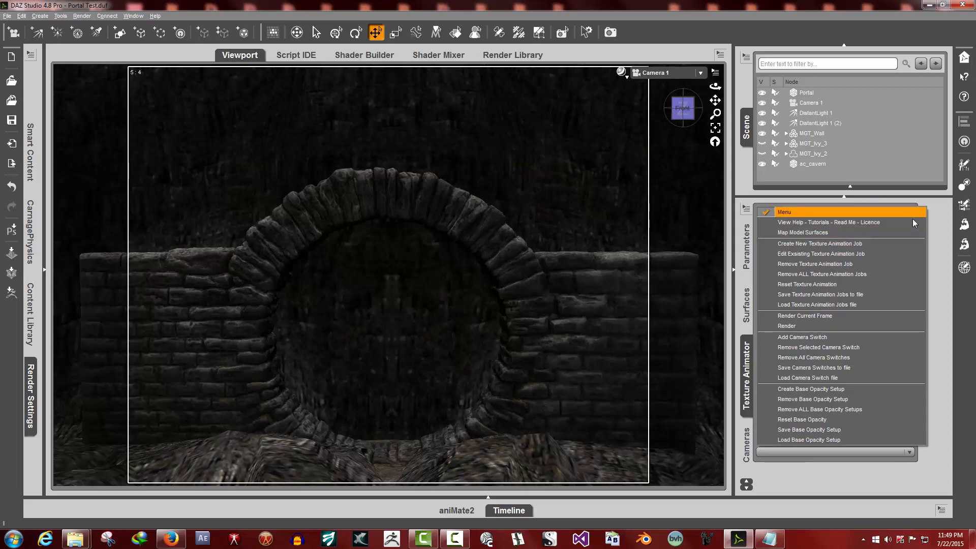
left_click(947, 227)
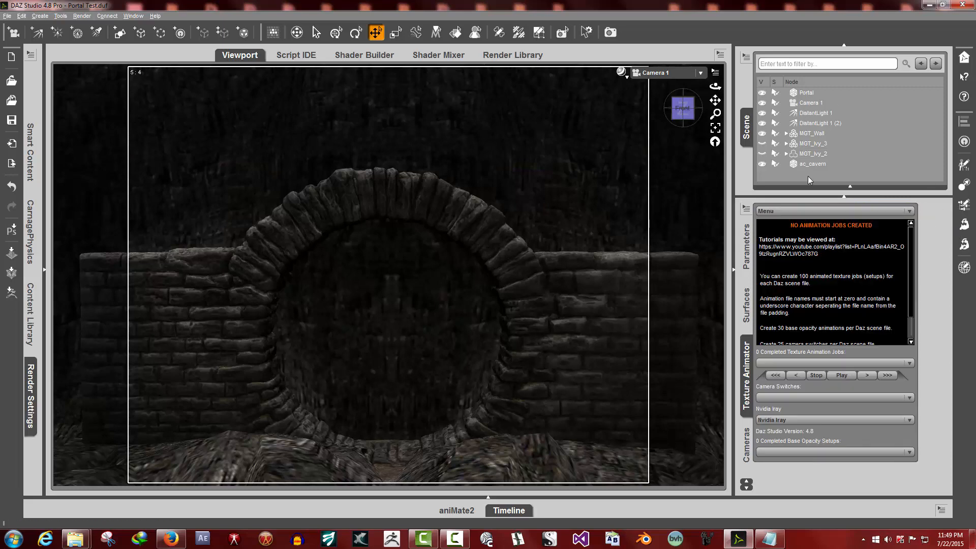
left_click(802, 211)
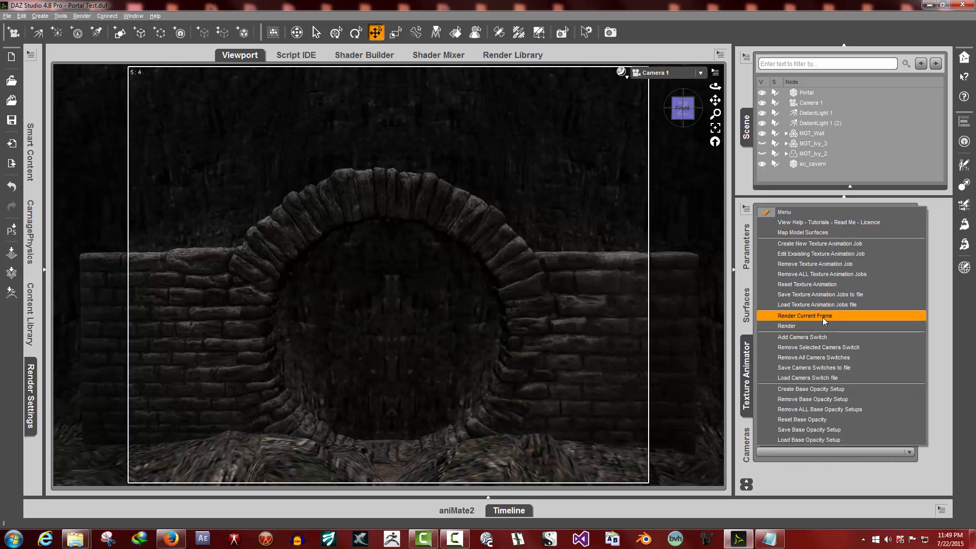
left_click(942, 276)
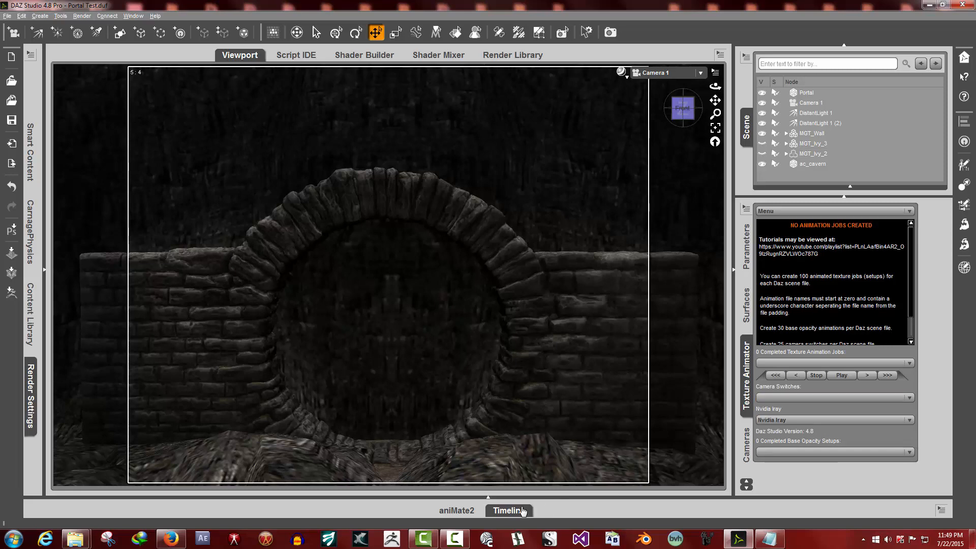
left_click(506, 512)
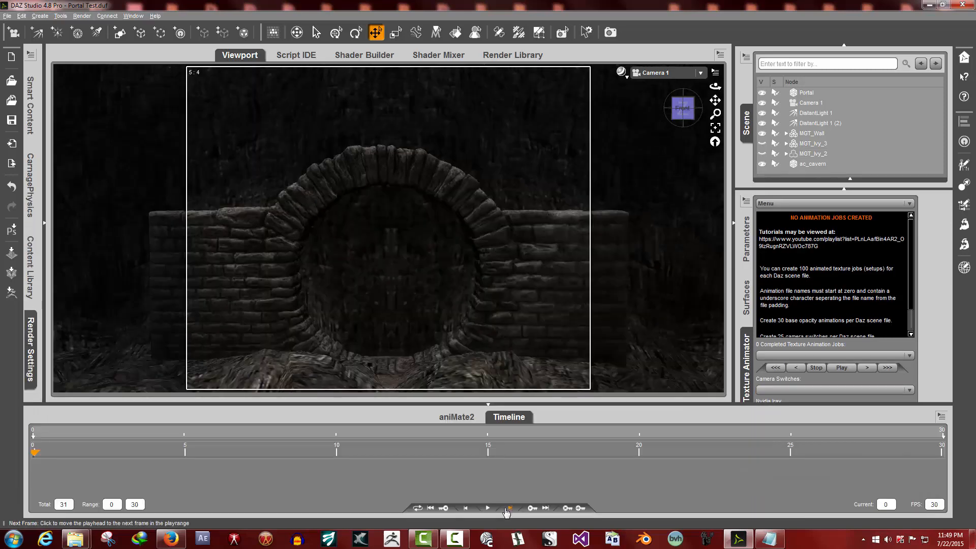
left_click(489, 404)
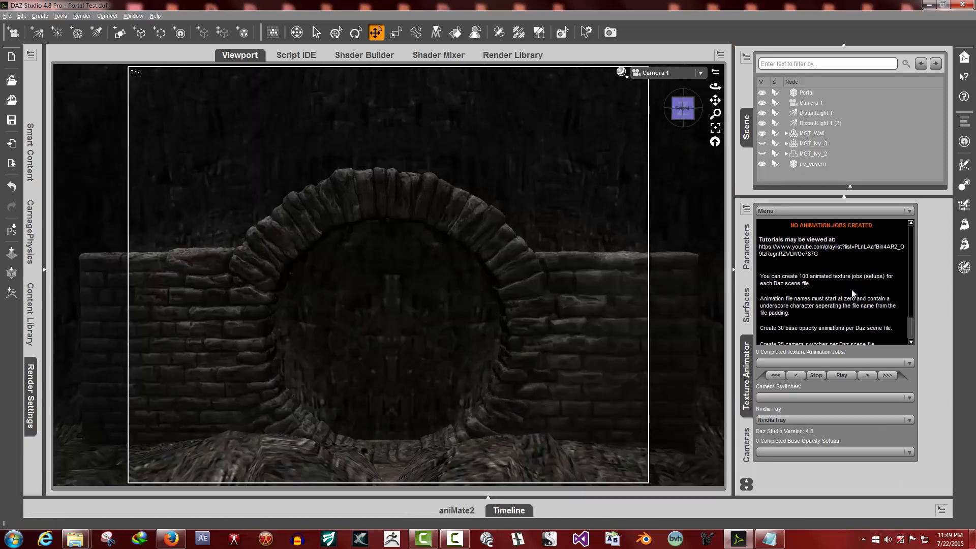
Step: Load the saved texture animation jobs from Portal Test.txt into Texture Animator
left_click(782, 210)
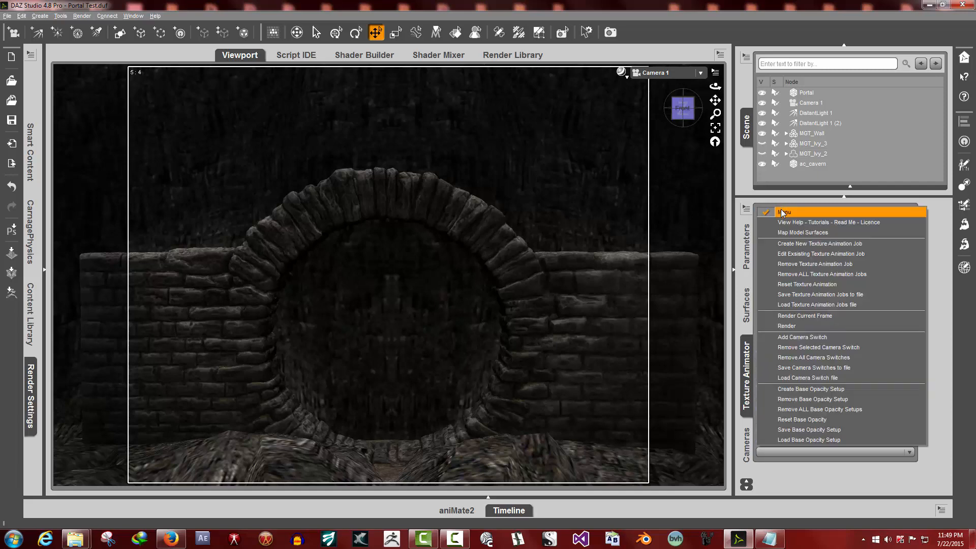
left_click(799, 304)
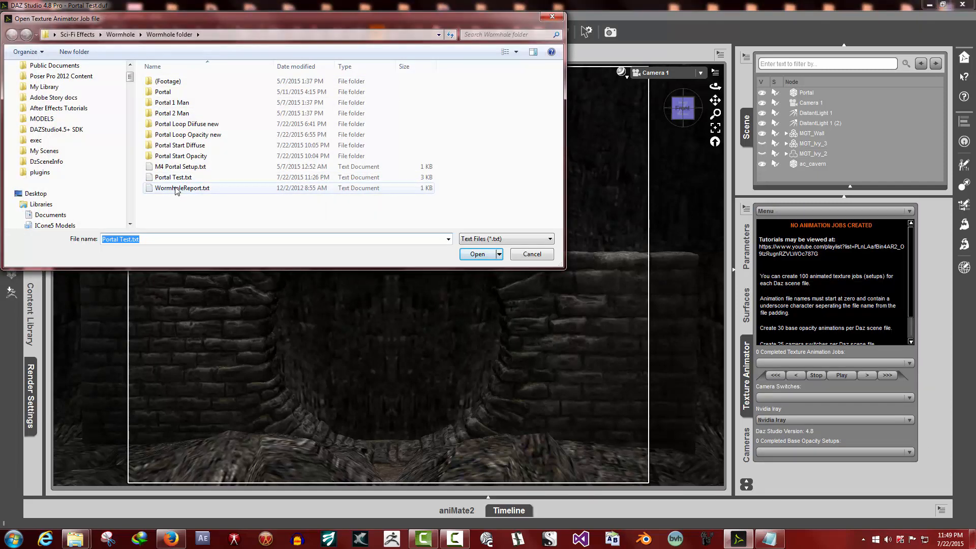
left_click(177, 177)
left_click(478, 254)
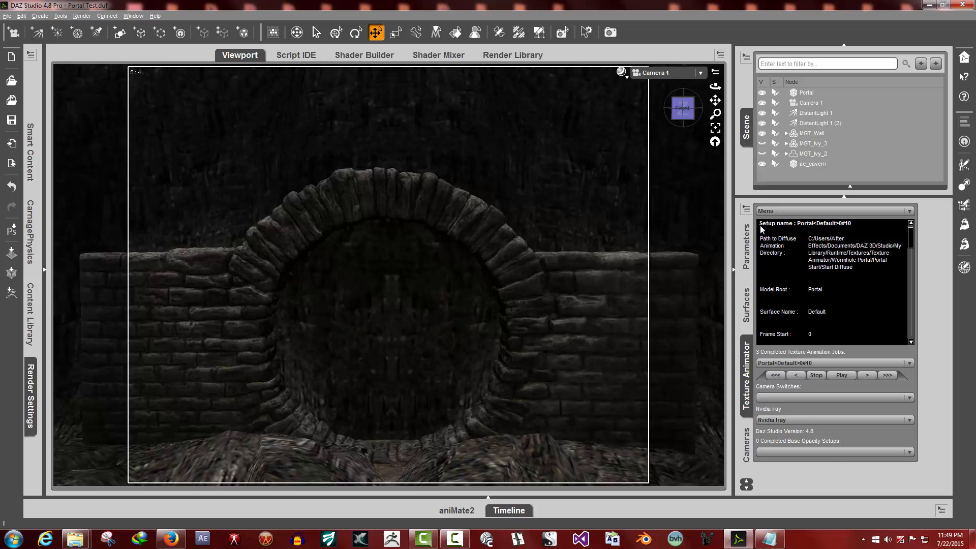
Step: Review the Portal<Default>0#10 setup details and the list of completed texture animation jobs
left_click_drag(761, 225, 862, 285)
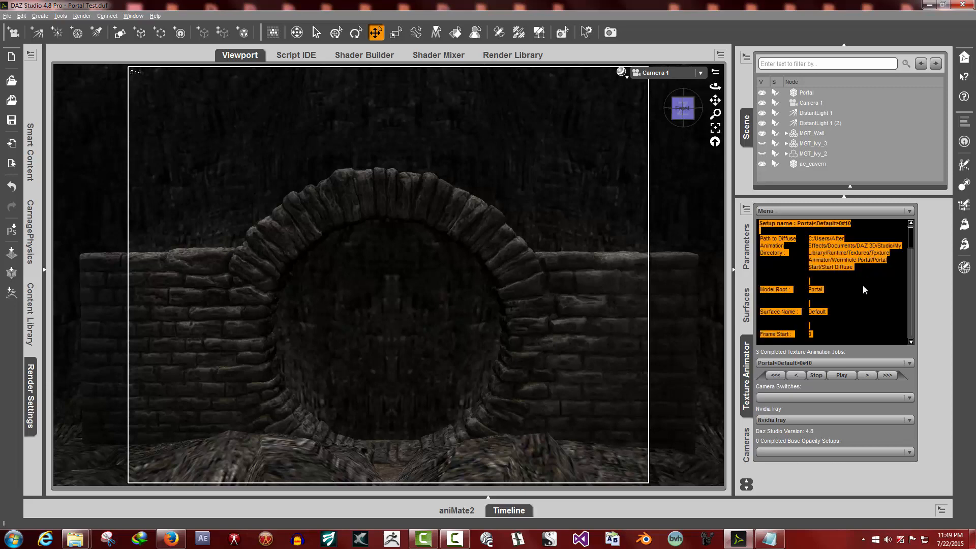
left_click(822, 362)
left_click(822, 363)
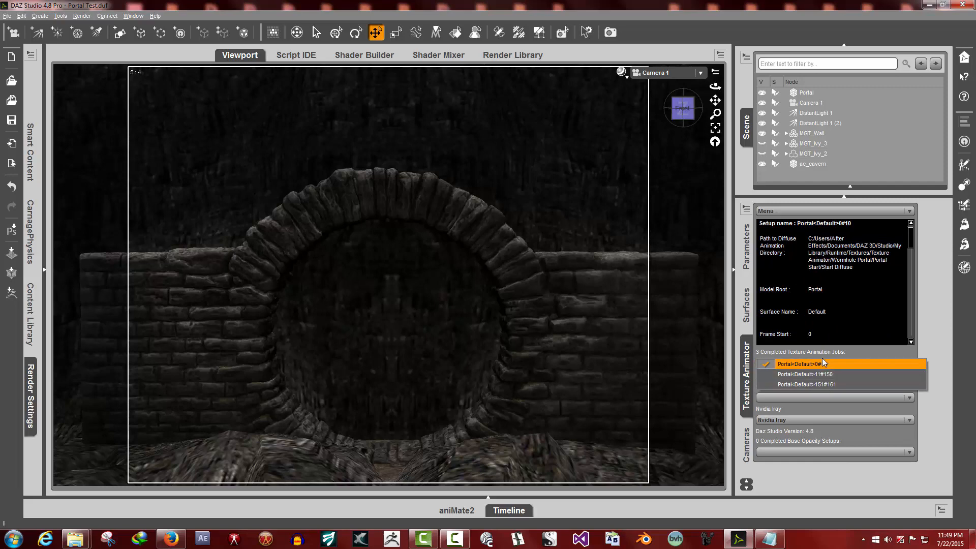
left_click(824, 363)
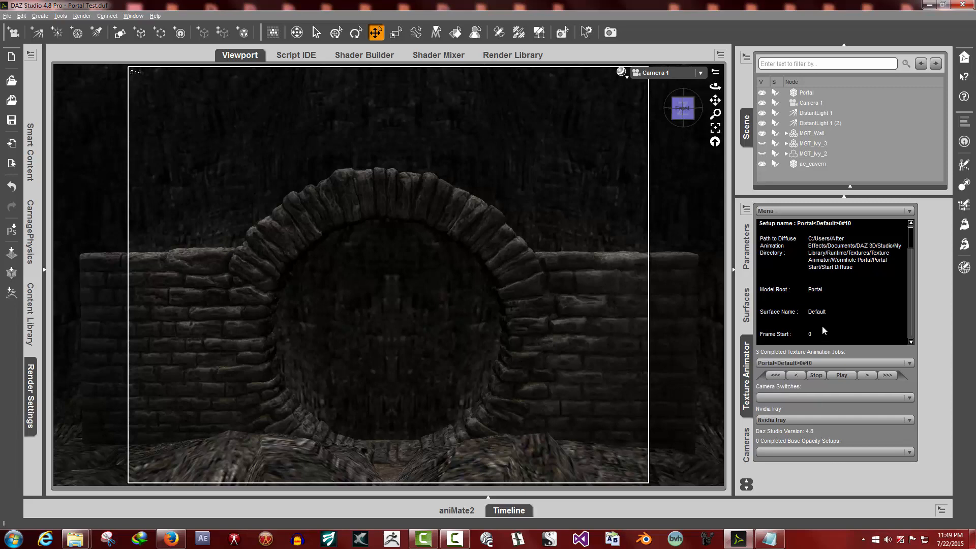
Step: Choose the Portal<Default>11#150 texture animation job and read its setup details through to the displacement entries
left_click(815, 363)
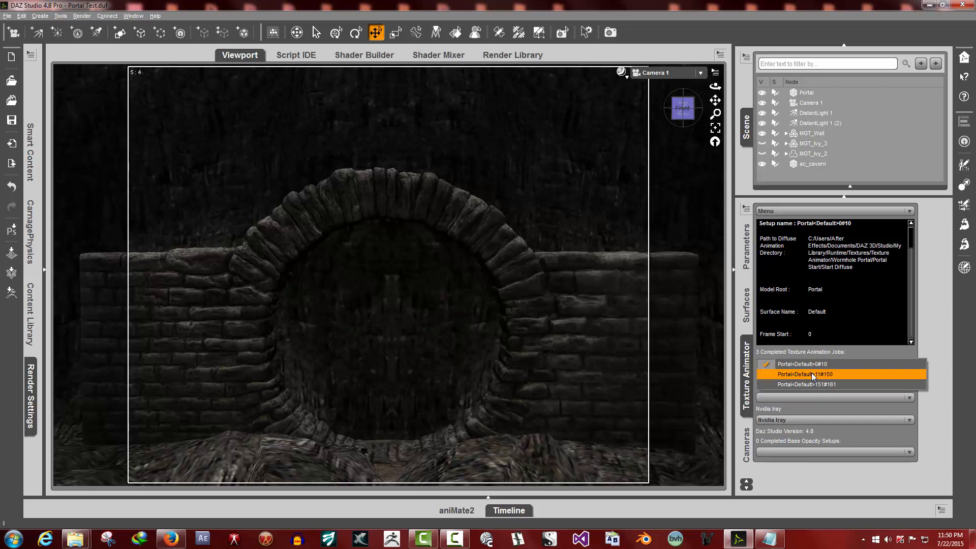
left_click(814, 374)
scroll(838, 258, "down", 5)
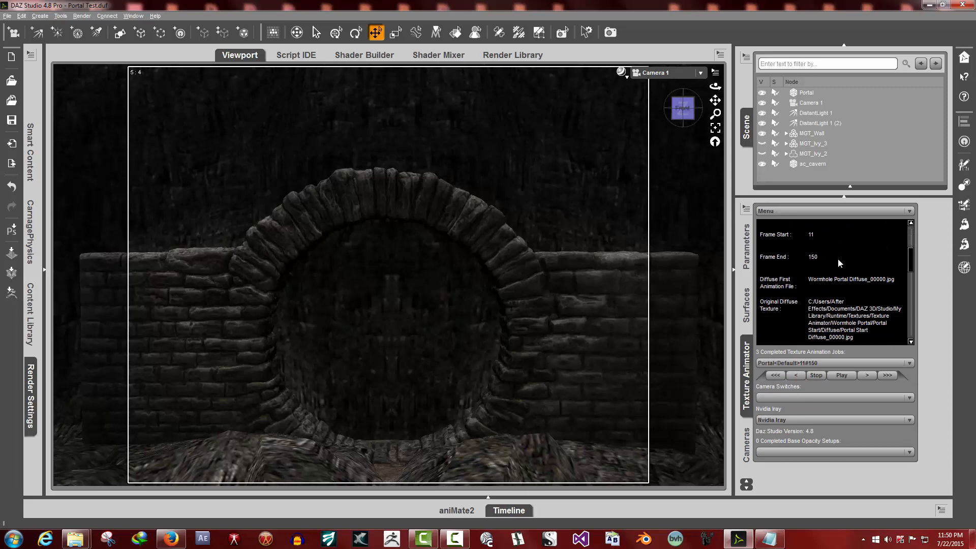
left_click_drag(911, 262, 910, 310)
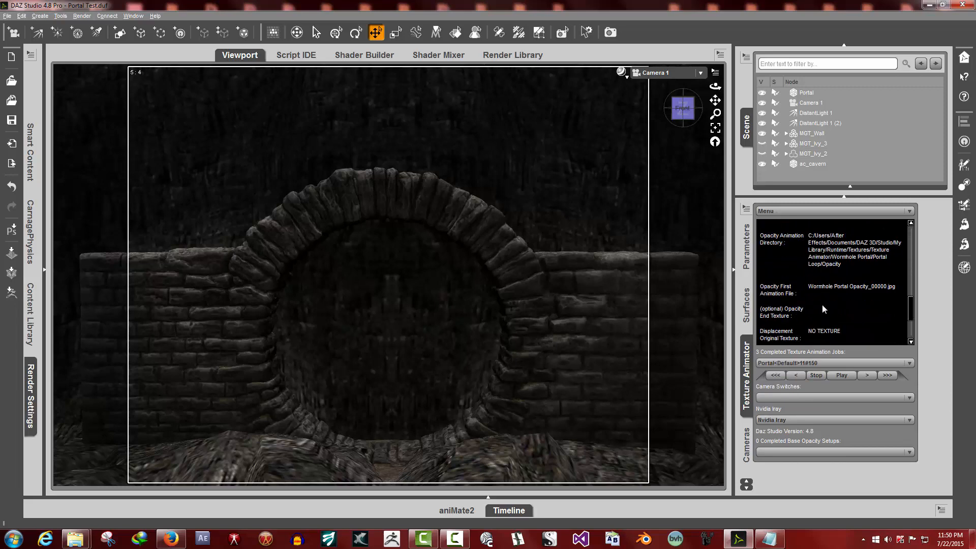
scroll(807, 339, "down", 3)
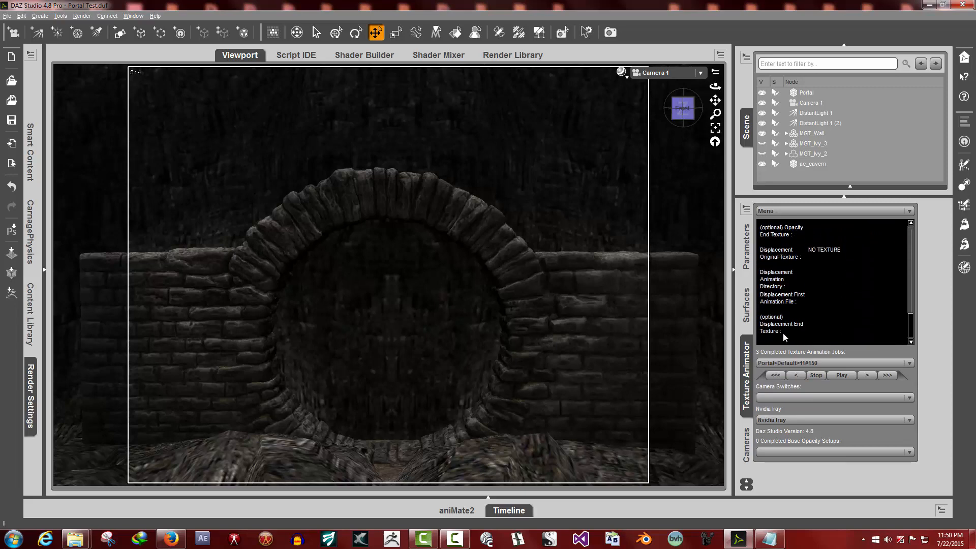
Step: Examine the job's diffuse texture files, frame range, model root and diffuse animation directory
scroll(796, 263, "up", 10)
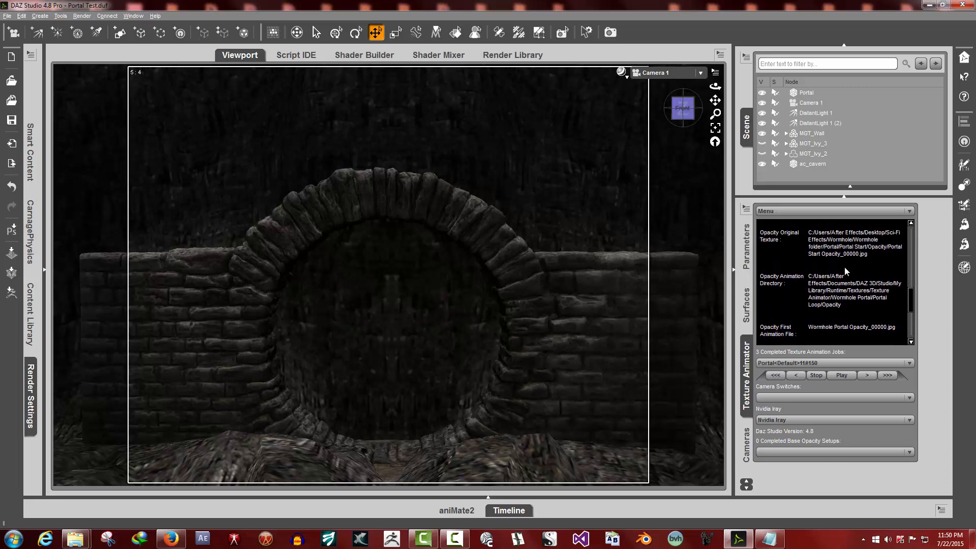
scroll(829, 265, "up", 4)
left_click_drag(786, 271, 761, 288)
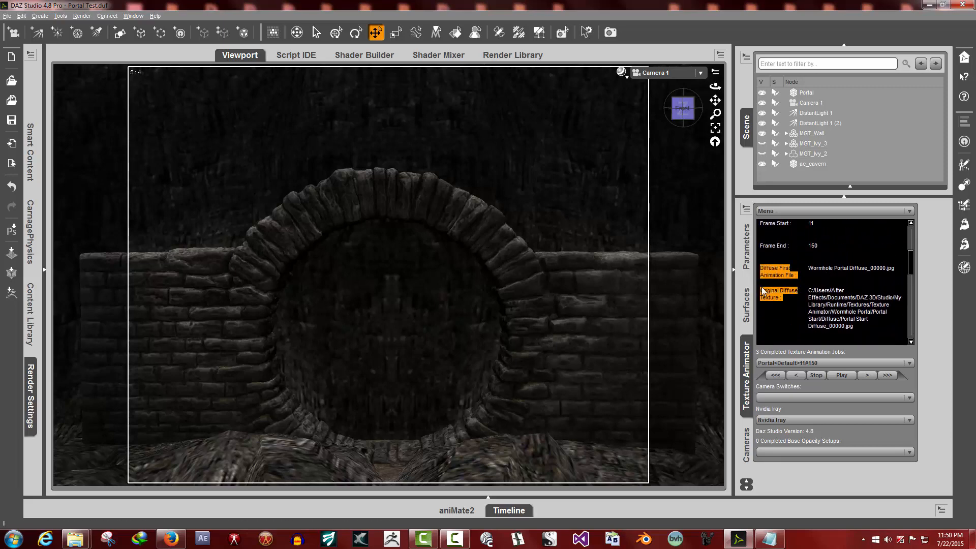
scroll(838, 277, "up", 3)
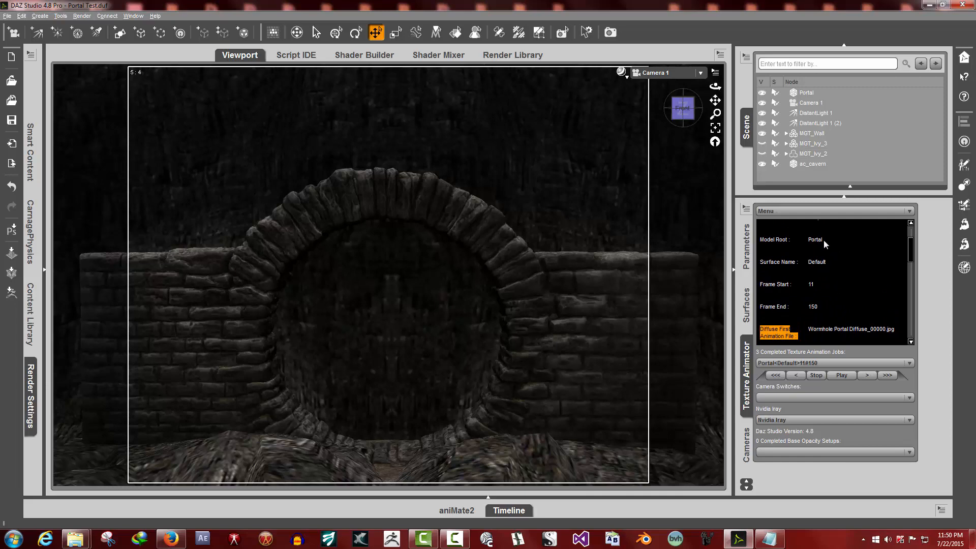
left_click_drag(823, 242, 816, 244)
left_click(847, 245)
scroll(848, 244, "up", 1)
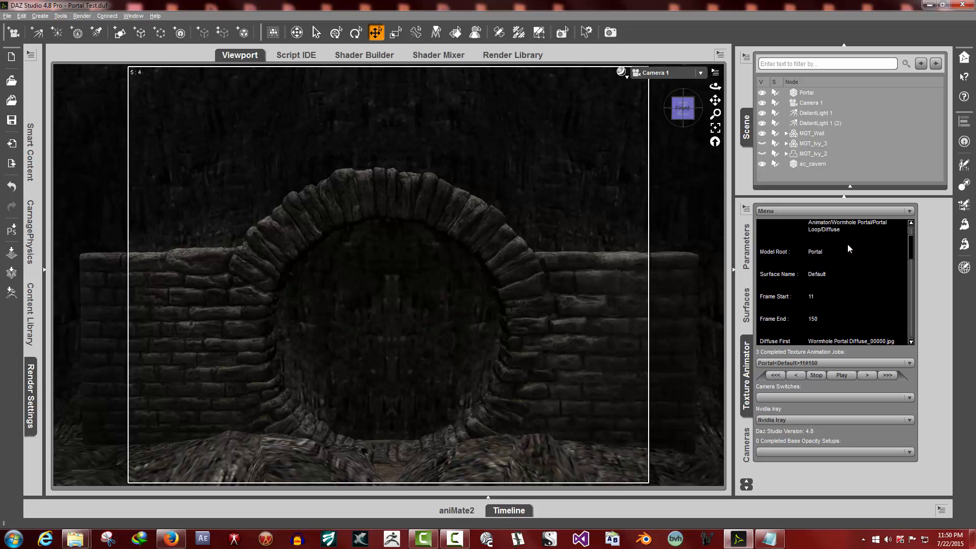
scroll(848, 248, "up", 2)
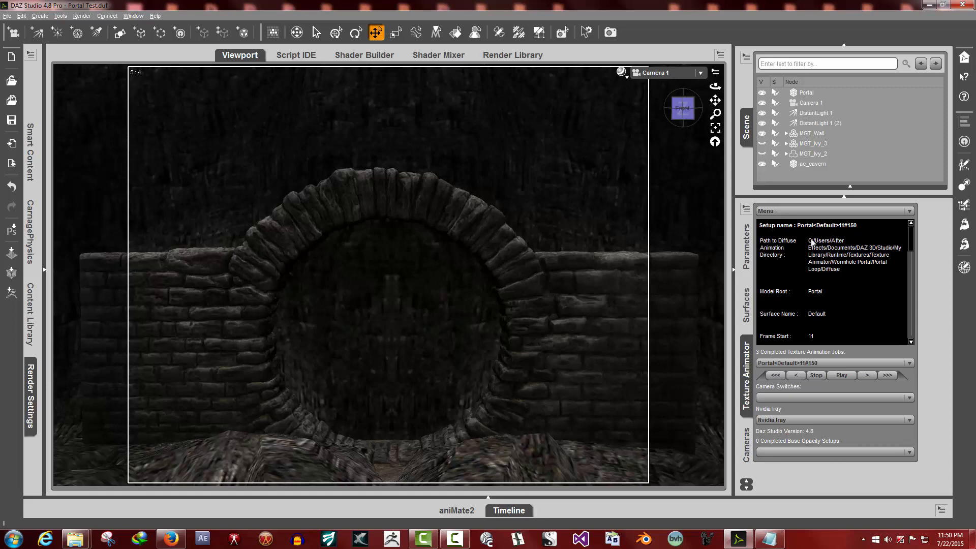
left_click_drag(809, 241, 861, 272)
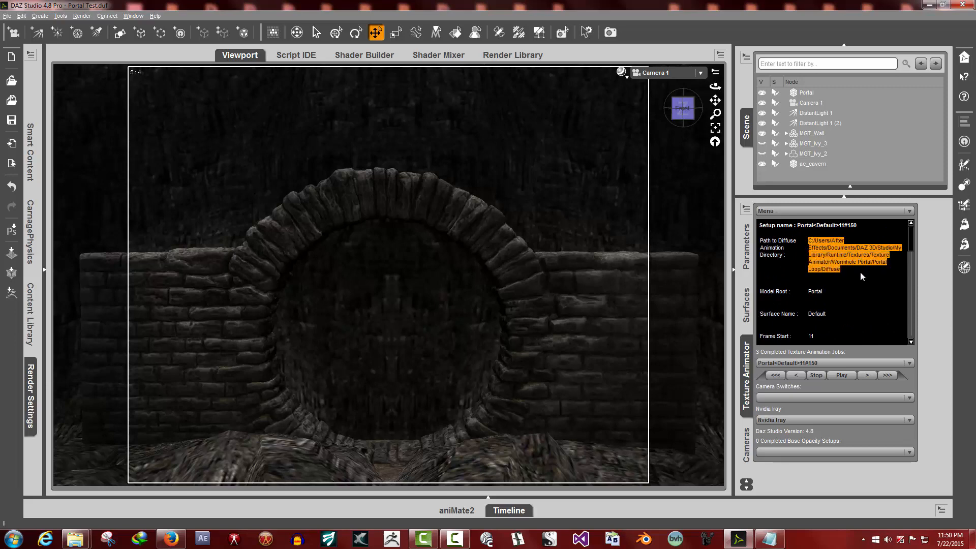
left_click(839, 253)
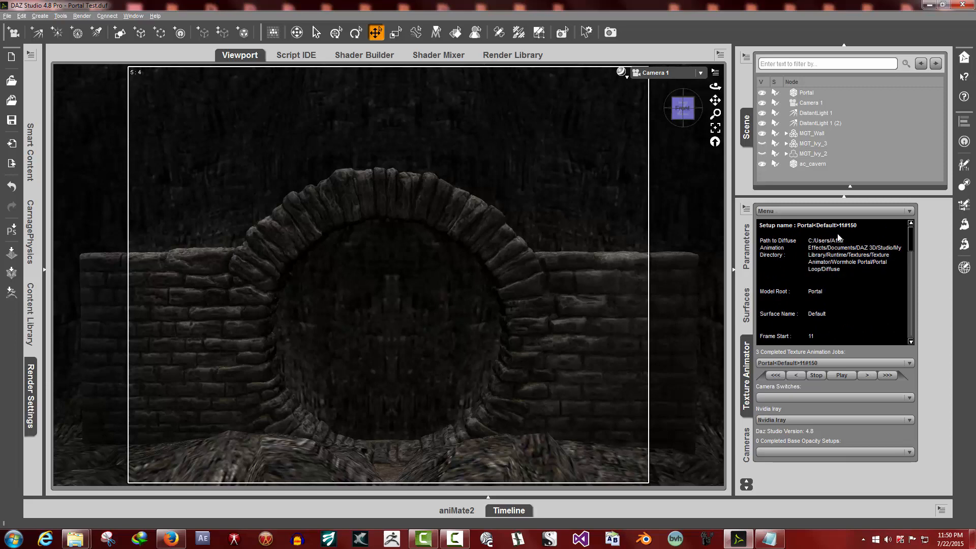
Step: Examine the job's setup name, diffuse color and opacity animation directory entries
left_click_drag(797, 226, 858, 229)
left_click(852, 233)
left_click(850, 229)
left_click(841, 230)
scroll(837, 262, "down", 3)
scroll(838, 265, "down", 6)
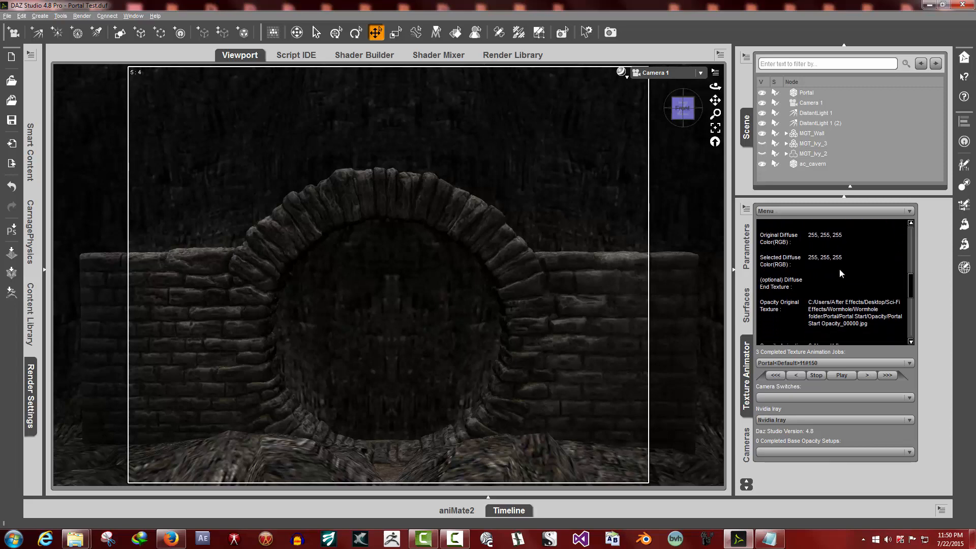
scroll(840, 272, "down", 3)
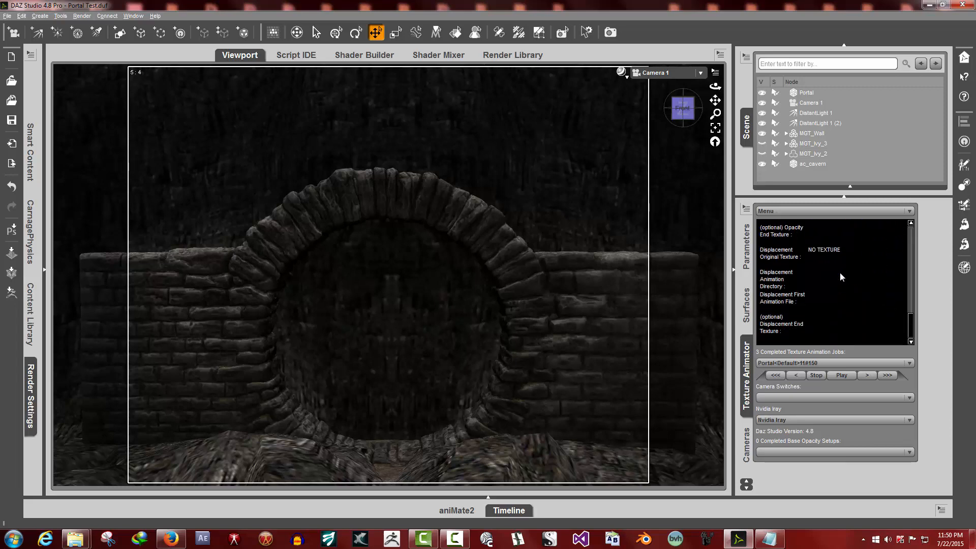
scroll(840, 272, "up", 5)
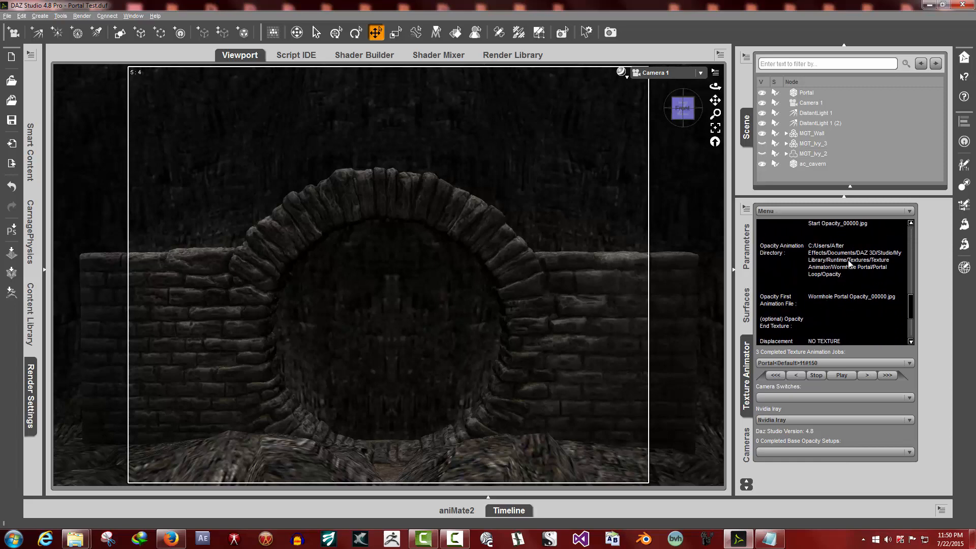
Step: Examine the job's first opacity animation file and optional end texture entries, returning to the start of the details
scroll(840, 289, "down", 3)
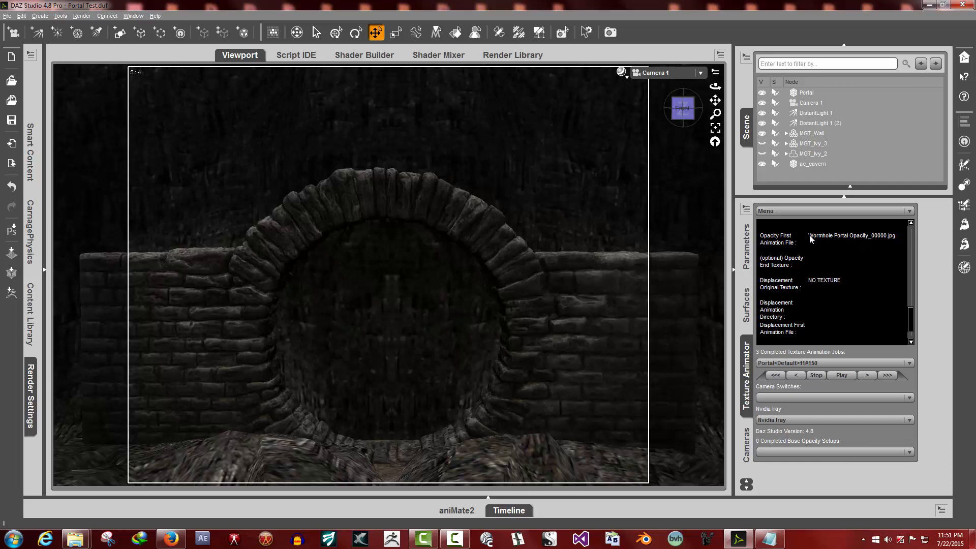
left_click(871, 241)
left_click_drag(877, 238, 884, 239)
mouse_move(883, 236)
left_mouse_down()
mouse_move(881, 245)
mouse_move(887, 239)
left_mouse_up()
scroll(877, 242, "up", 3)
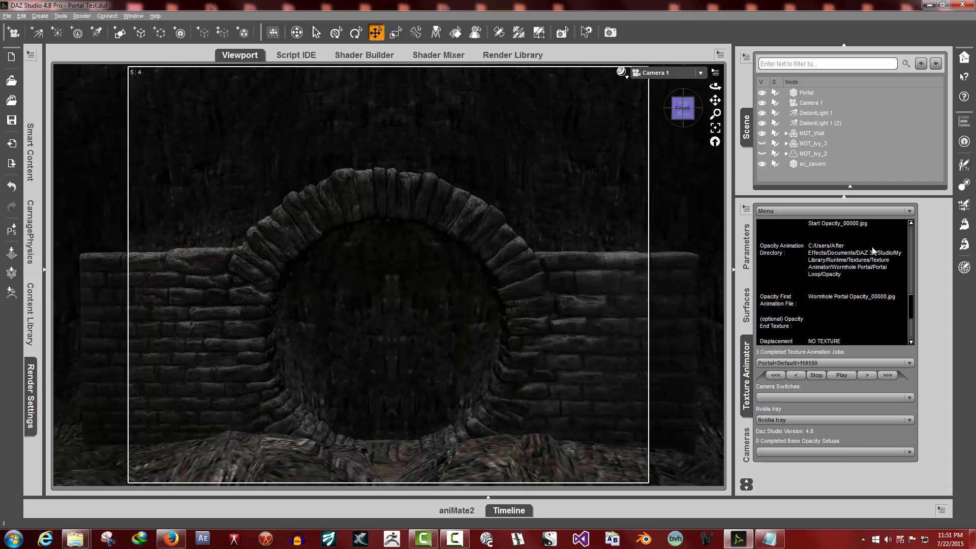
scroll(857, 278, "down", 4)
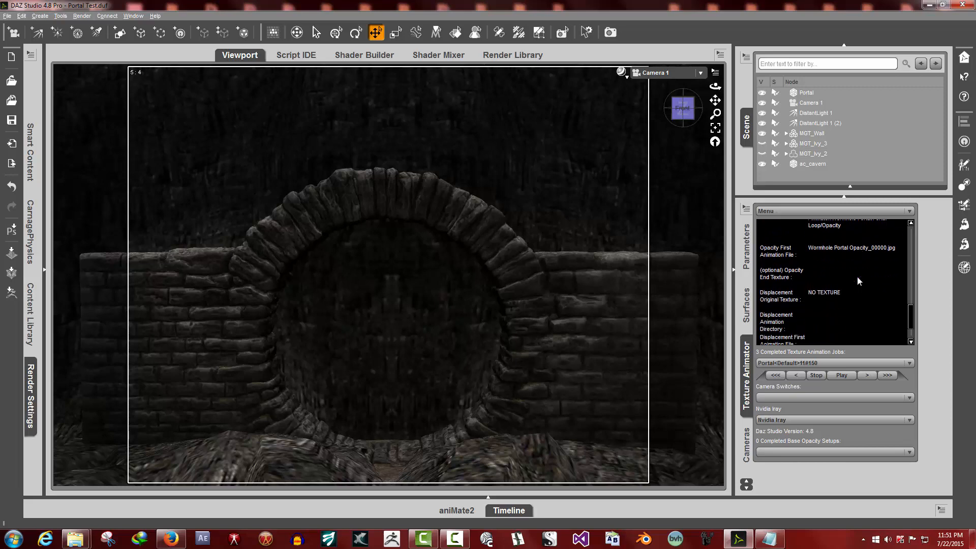
scroll(857, 278, "up", 5)
scroll(858, 280, "up", 10)
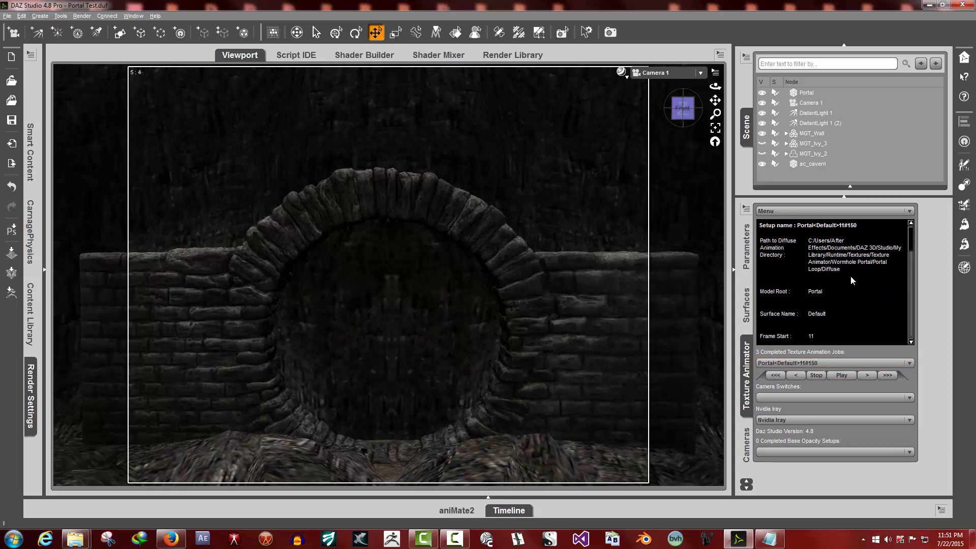
Step: Preview the Portal's texture animation, stop playback and return to the first frame
left_click(843, 377)
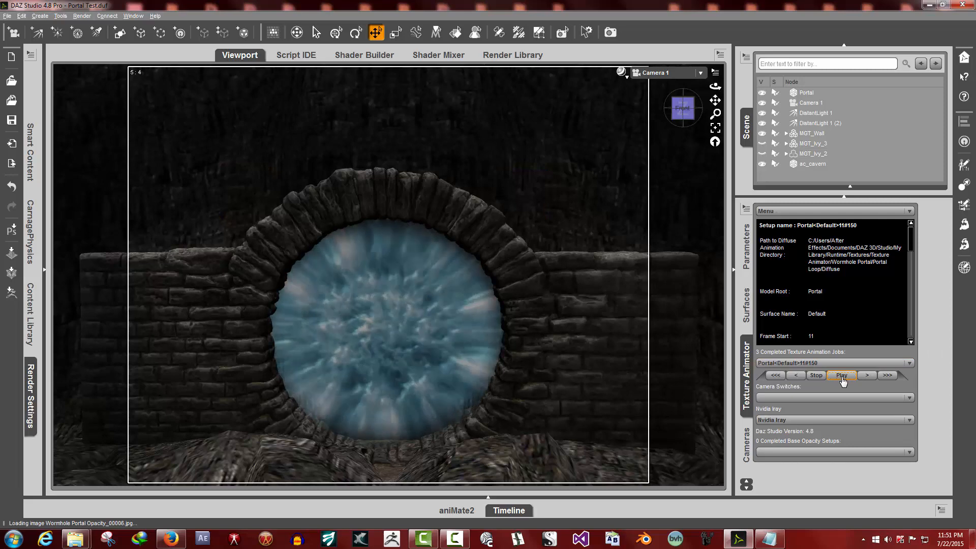
left_click(818, 378)
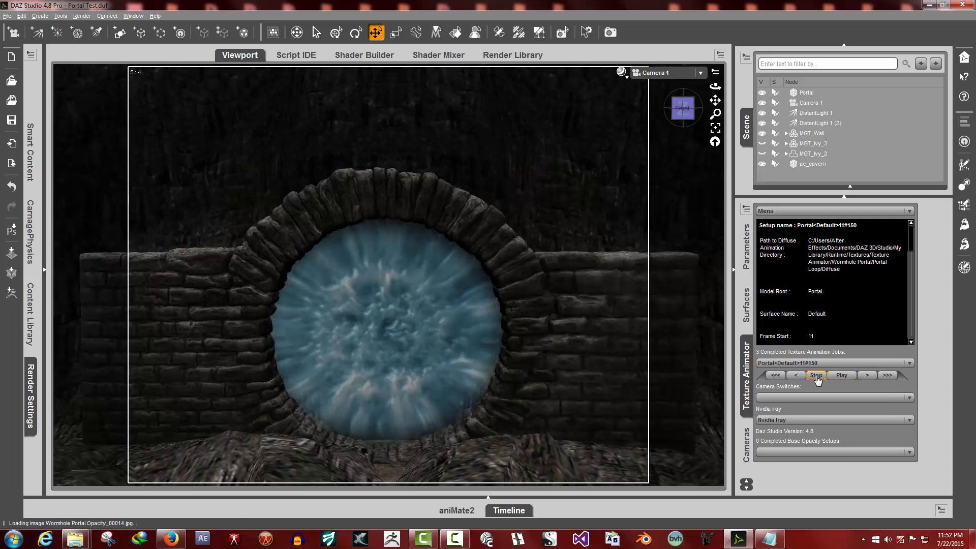
left_click(776, 376)
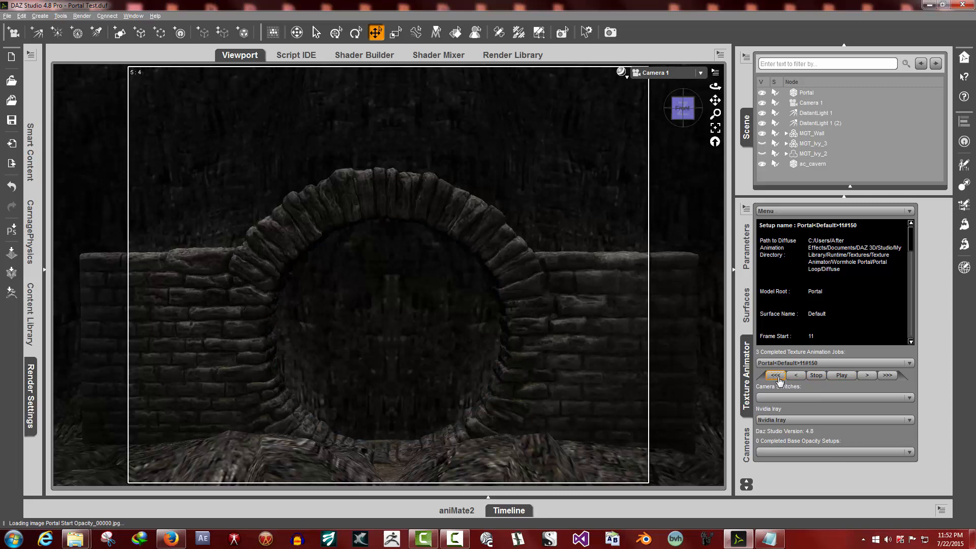
Step: Set the timeline's total length to 162 frames and collapse the timeline
left_click(500, 511)
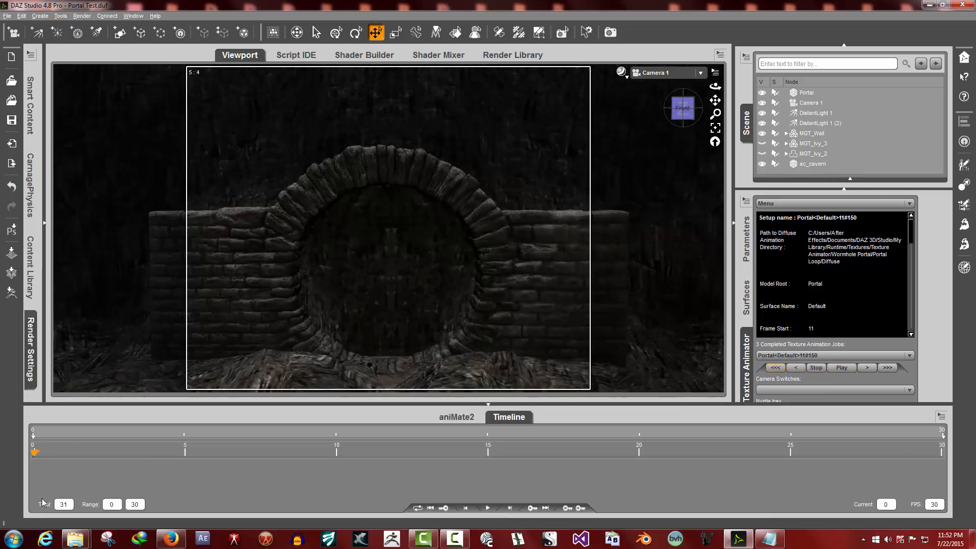
double_click(64, 505)
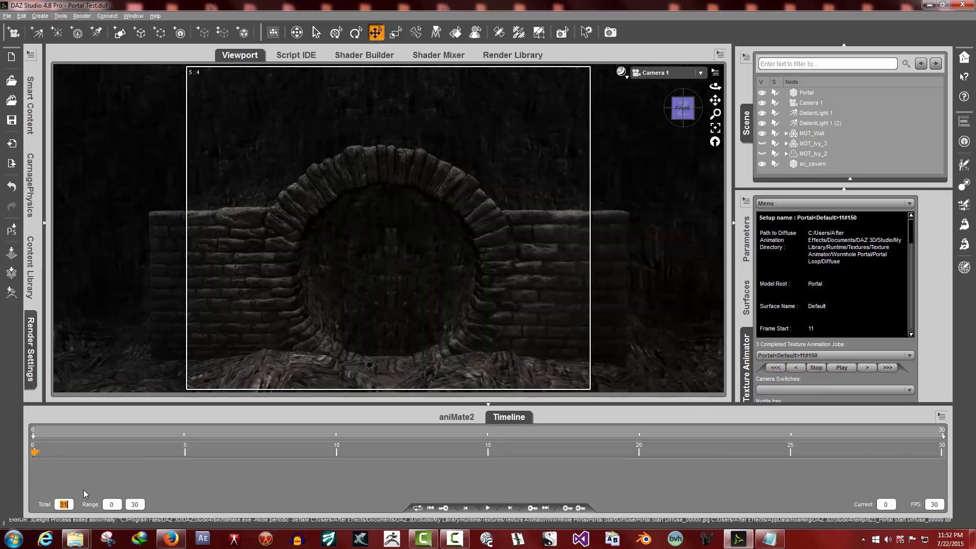
type("162")
key("Return")
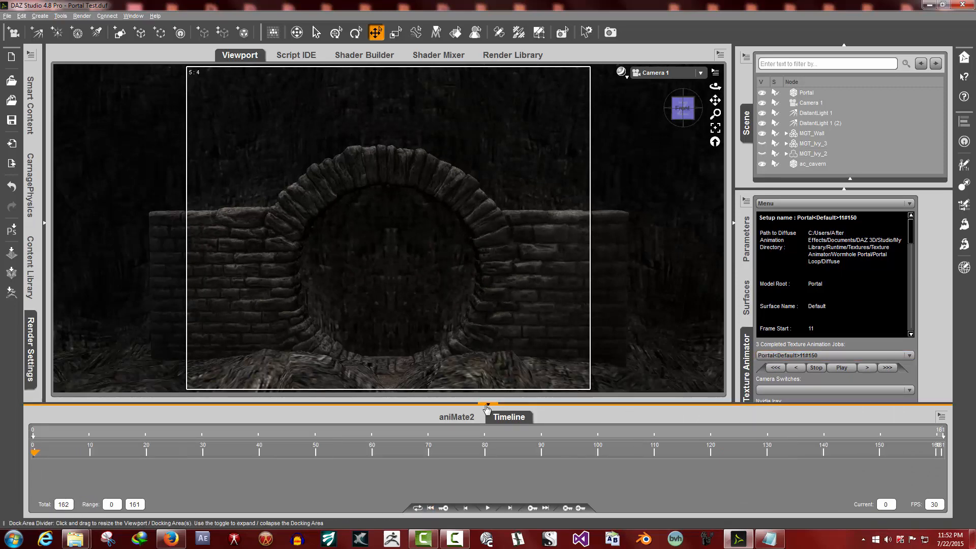
left_click(488, 406)
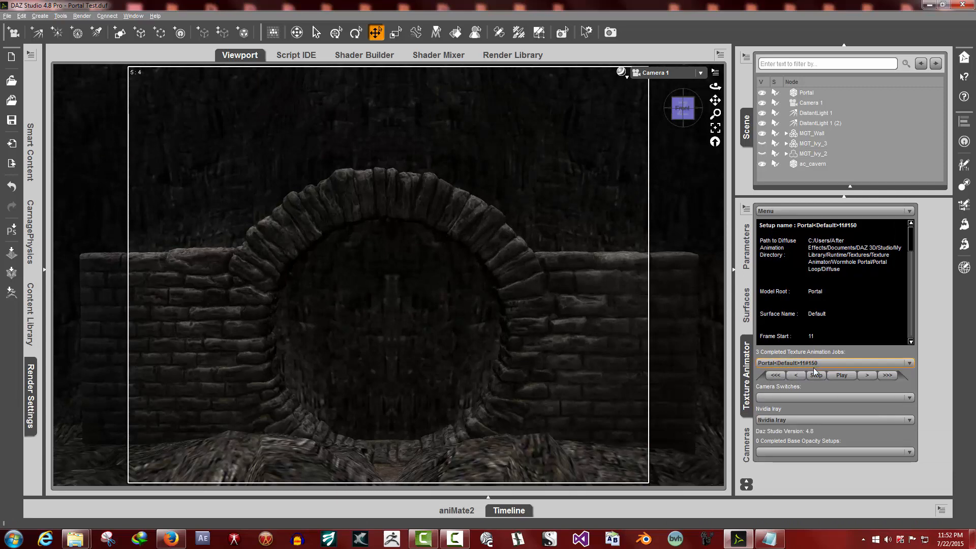
Step: Play the Portal's texture animation, checking the completed jobs list during playback, and expand the timeline to follow the playhead
left_click(817, 363)
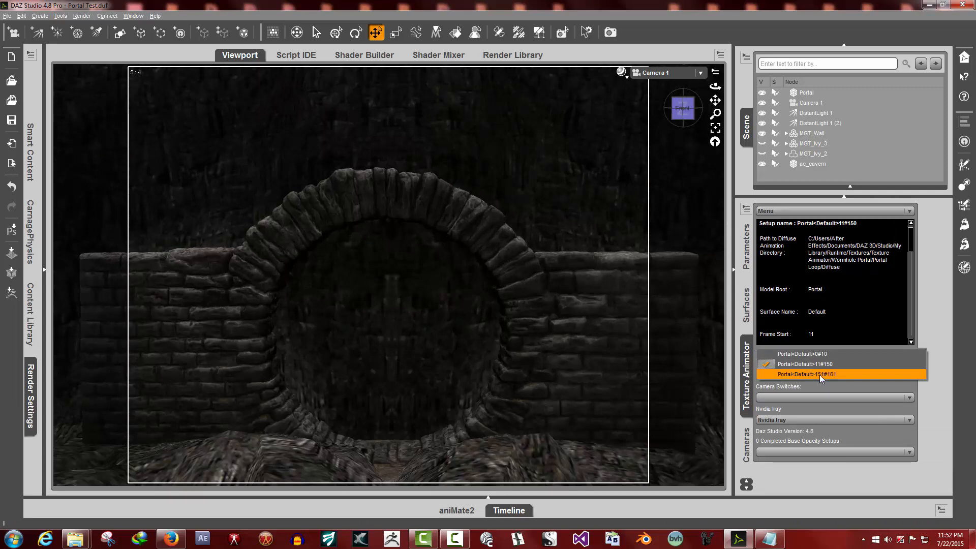
left_click(833, 326)
left_click(833, 377)
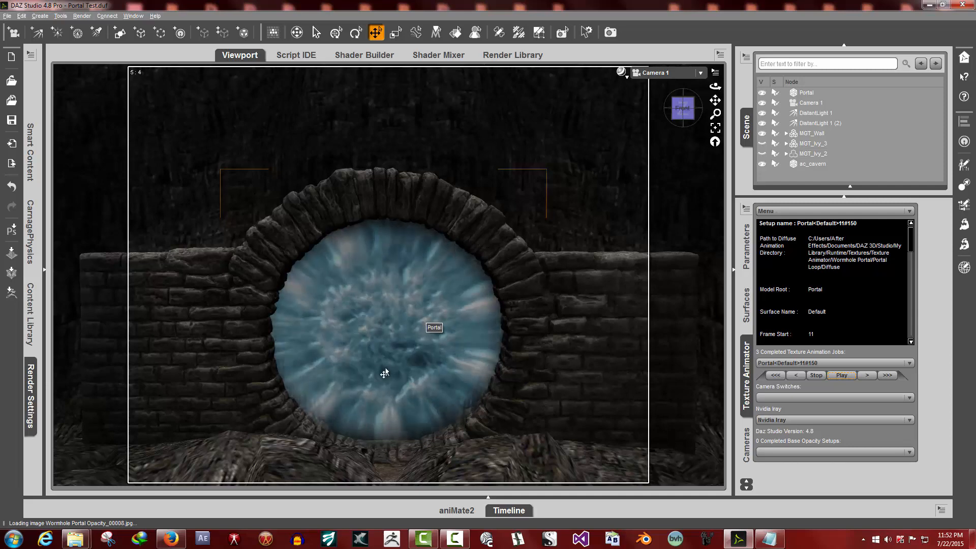
left_click(803, 364)
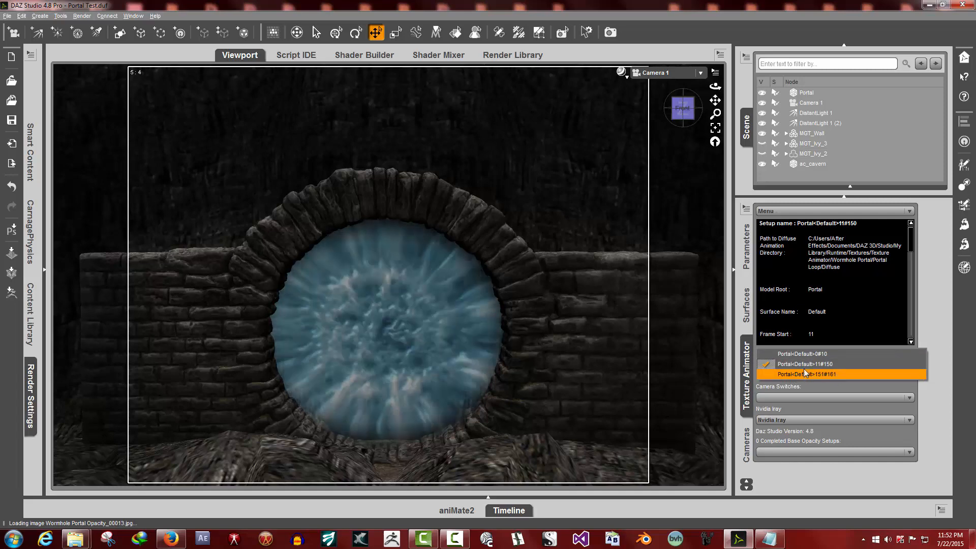
left_click(841, 367)
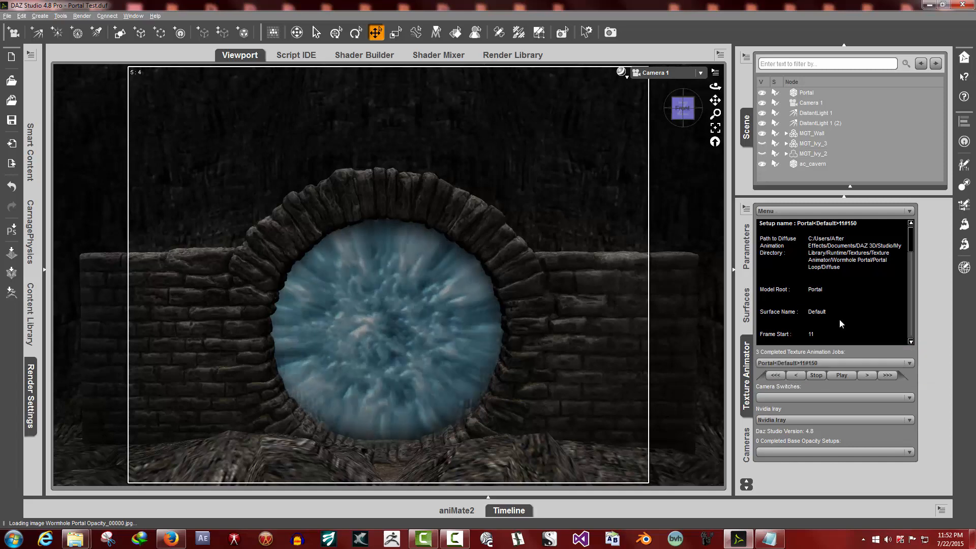
left_click(817, 362)
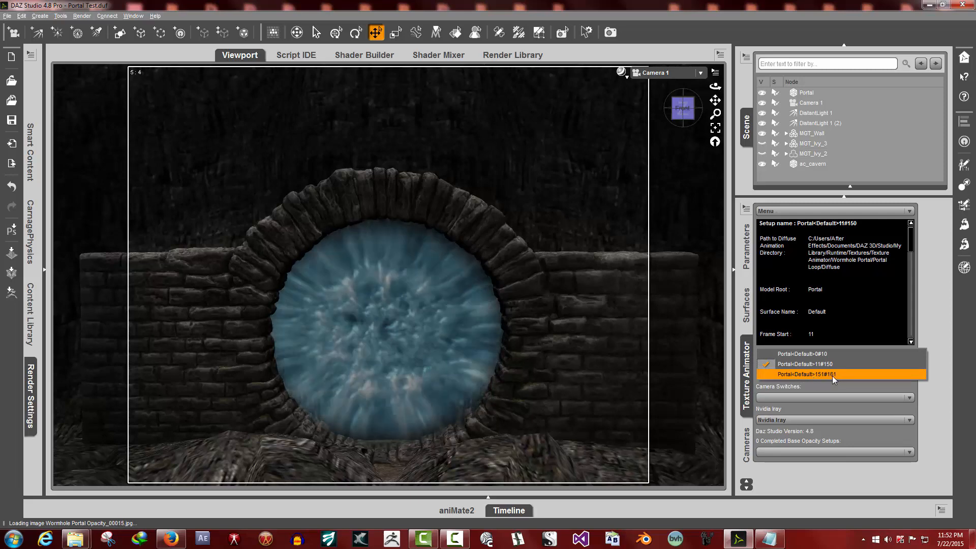
left_click(833, 288)
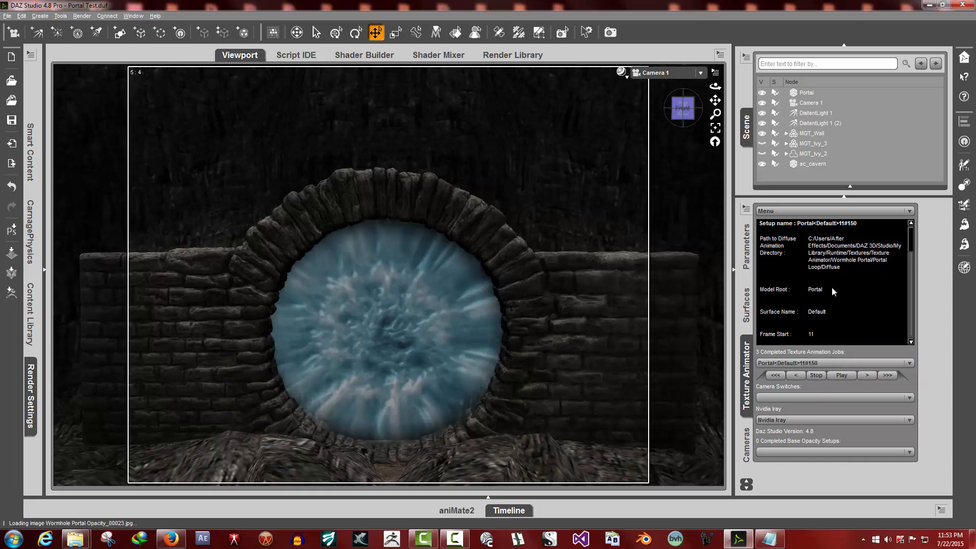
left_click(511, 512)
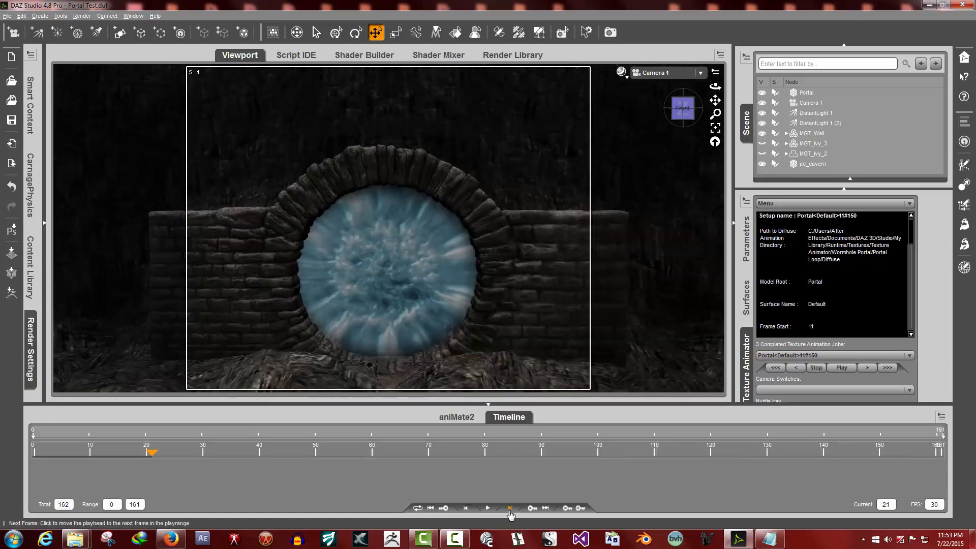
Step: Collapse and reopen the timeline, and move the playhead to frame 8
left_click(517, 423)
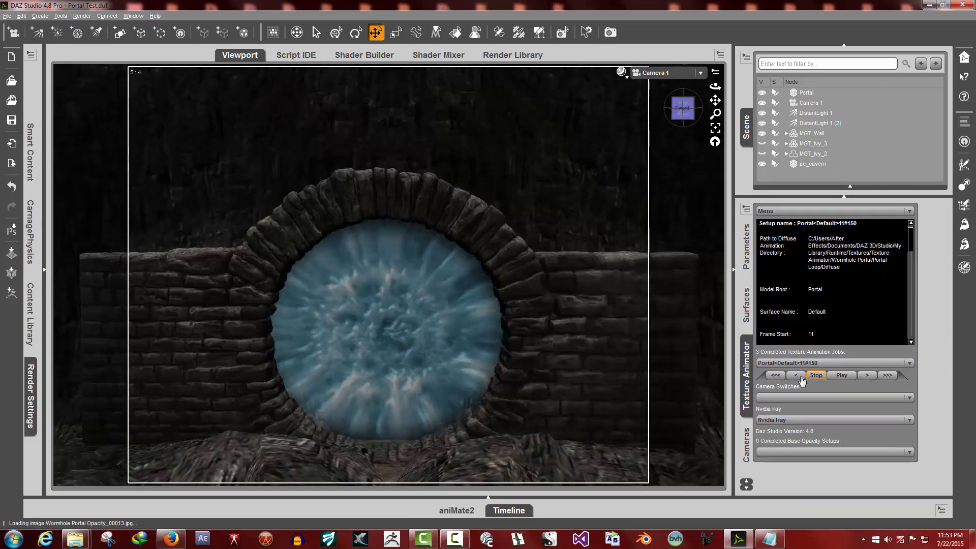
left_click(509, 511)
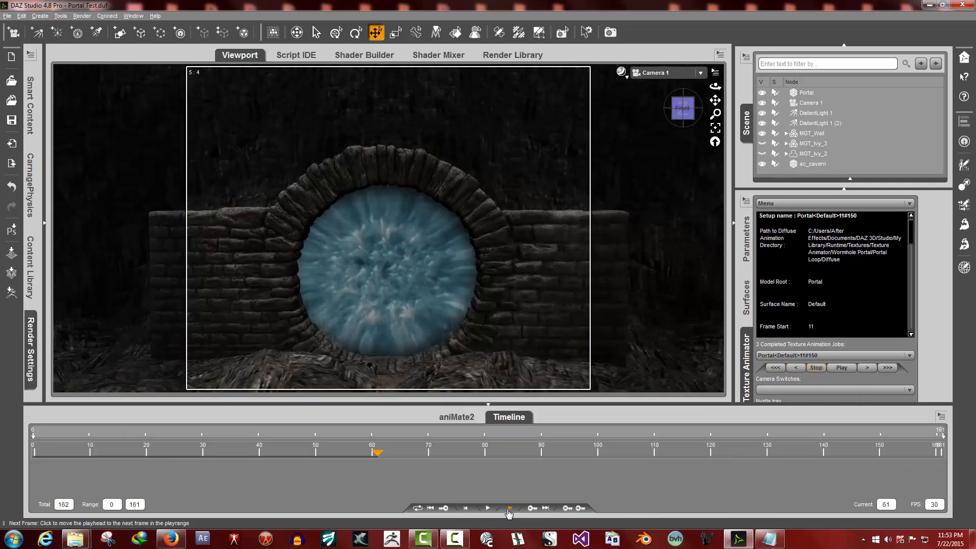
left_click(77, 454)
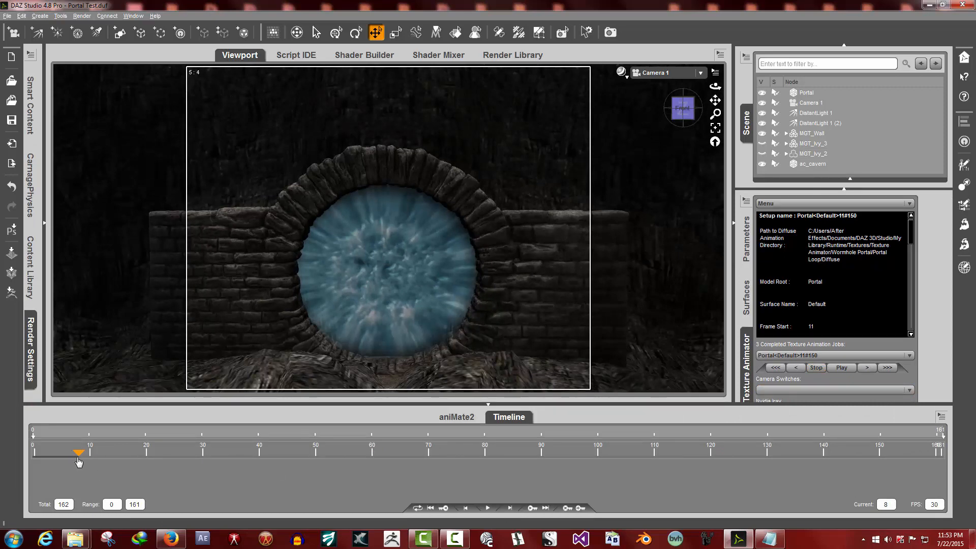
left_click_drag(891, 504, 863, 505)
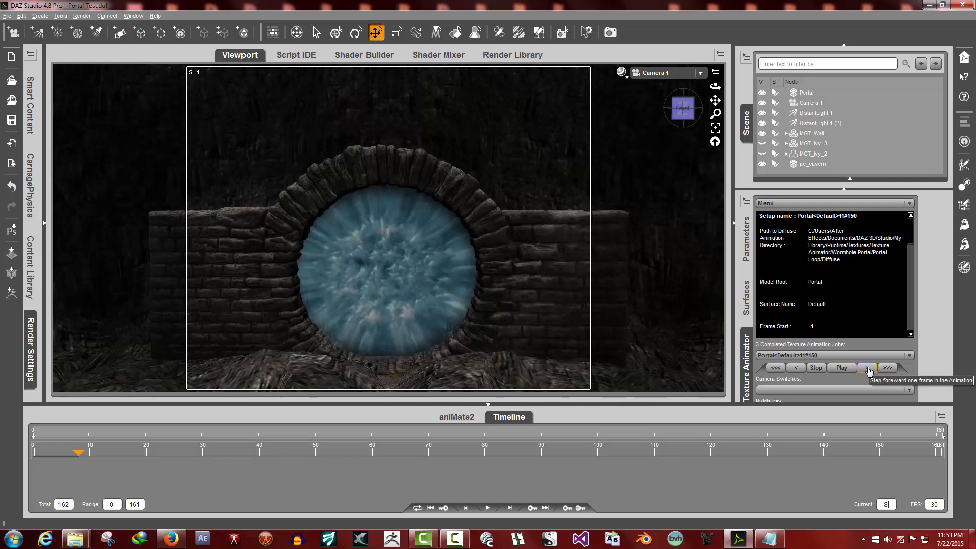
Step: Step the Portal's texture animation back one frame at a time to frame 3 and forward again to frame 6
left_click(798, 369)
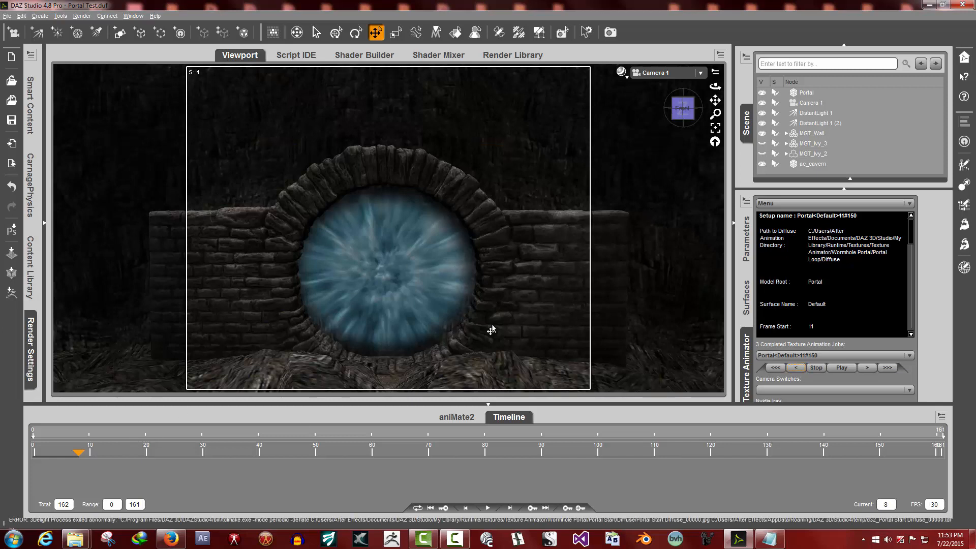
left_click(796, 369)
left_click(795, 371)
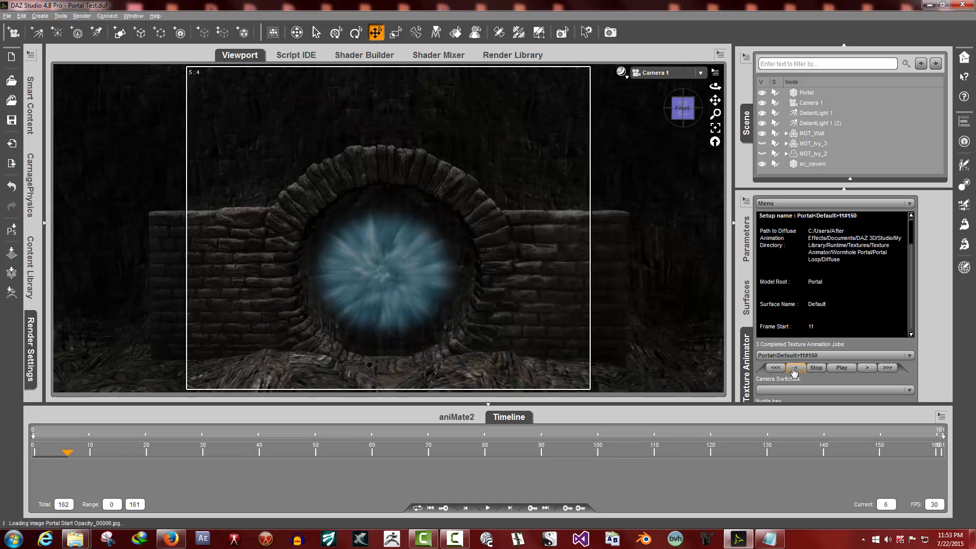
left_click(796, 371)
left_click(795, 371)
left_click(796, 371)
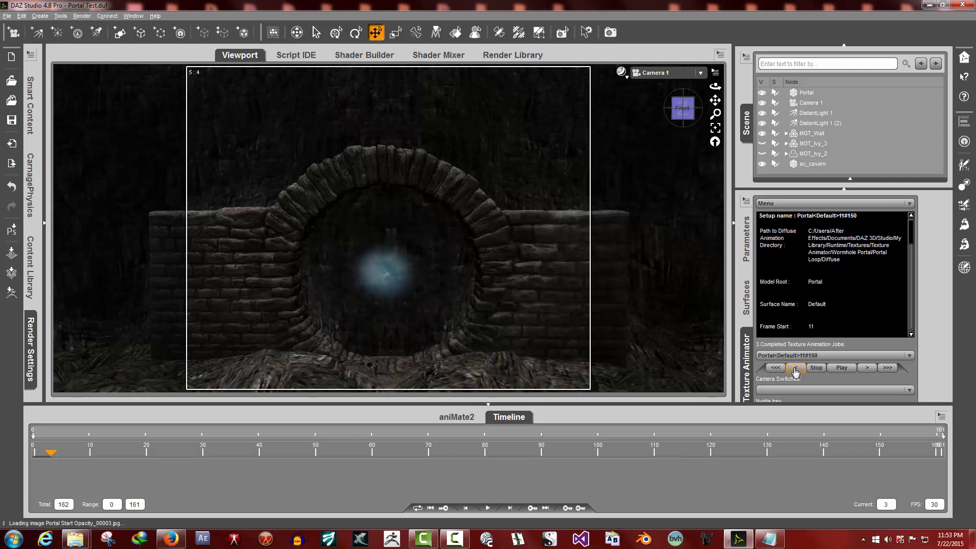
left_click(864, 370)
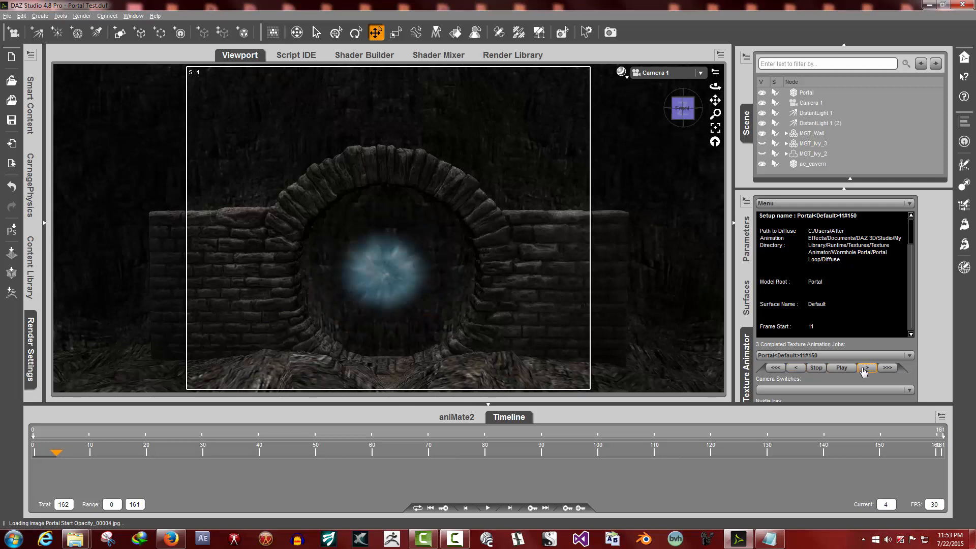
left_click(865, 370)
left_click(865, 371)
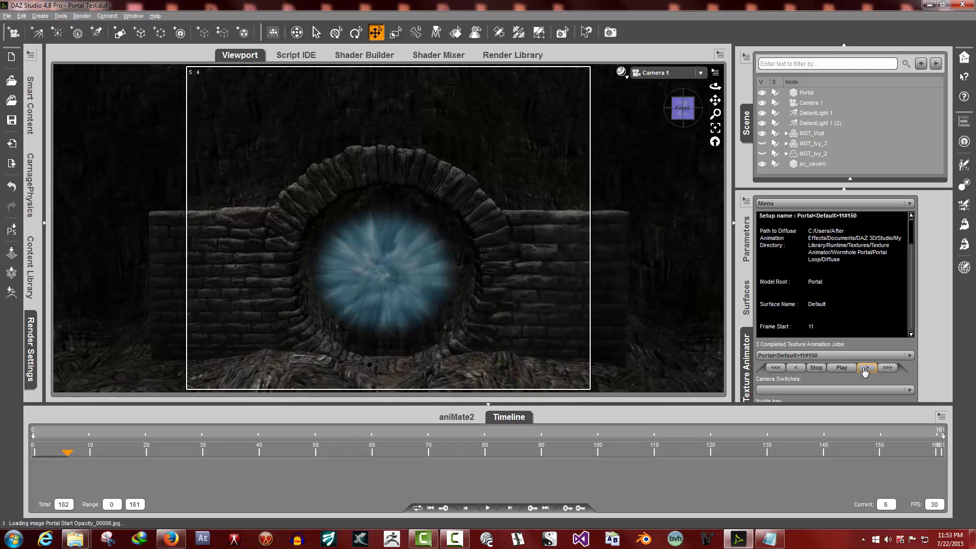
Step: Jump to the last and first frames, and preview the Portal's texture animation from the start before stopping it
left_click(887, 370)
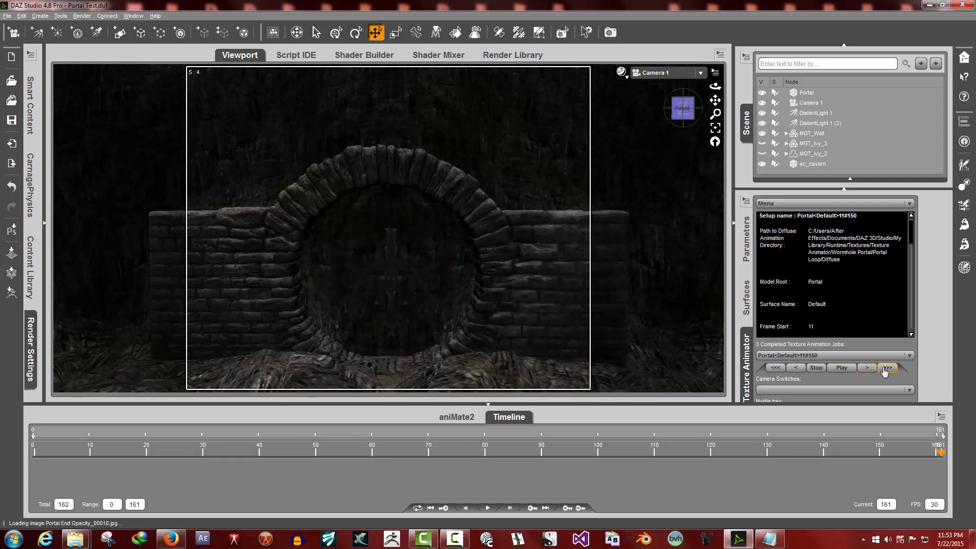
left_click(776, 370)
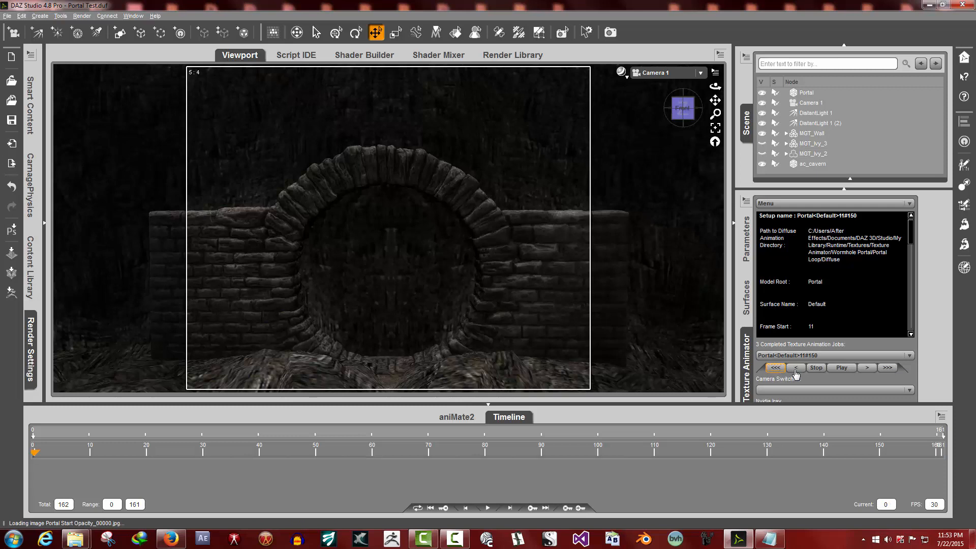
left_click(842, 368)
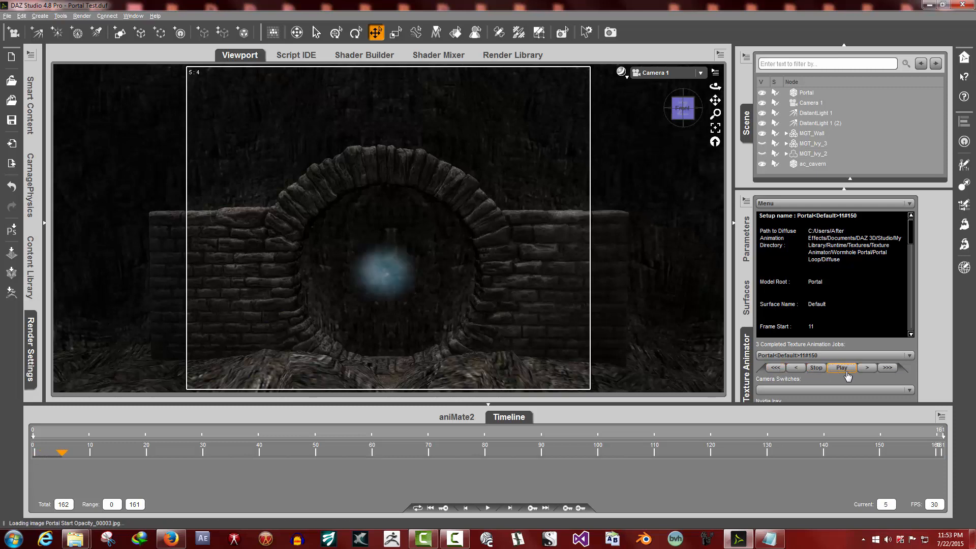
left_click(816, 368)
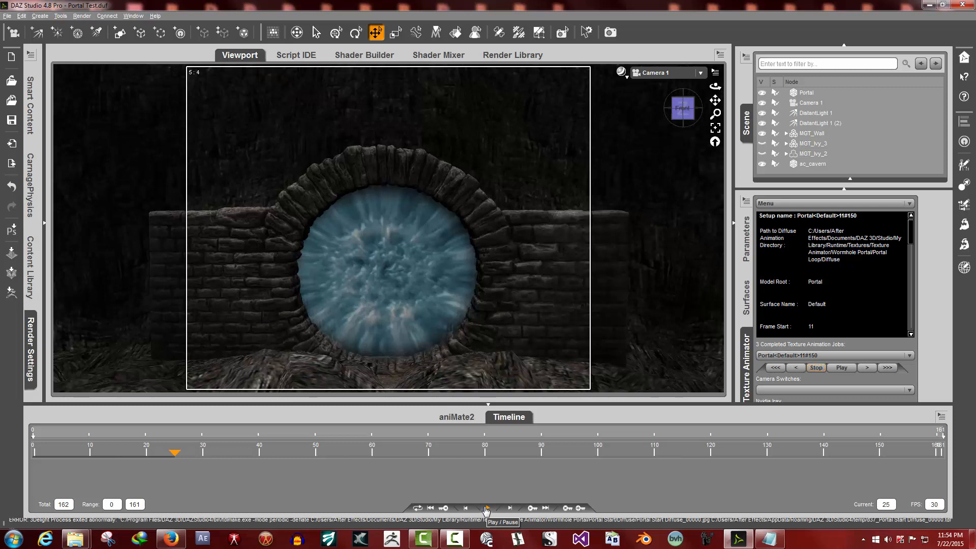
Step: Run the timeline's own playback to frame 117, and play the texture animation from there with Texture Animator before stopping it
left_click(488, 509)
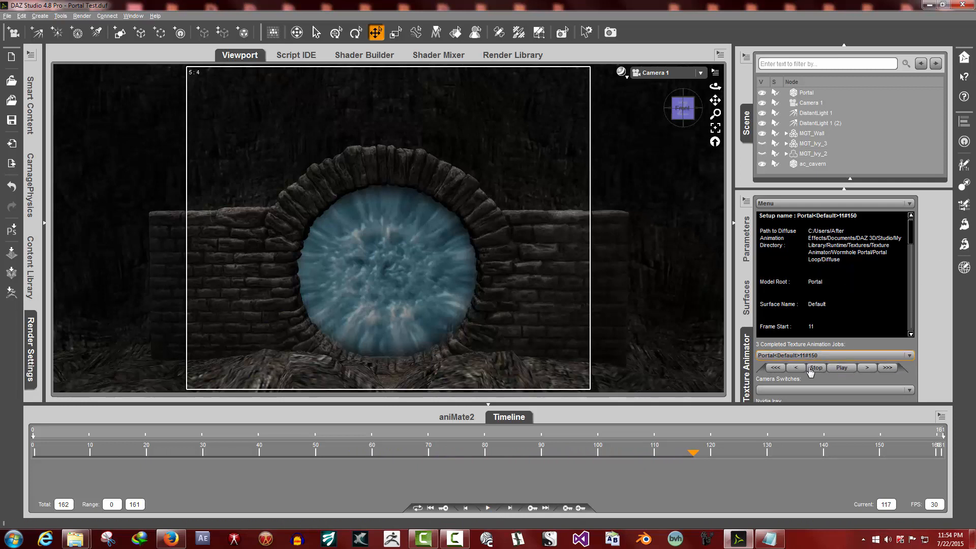
left_click(842, 369)
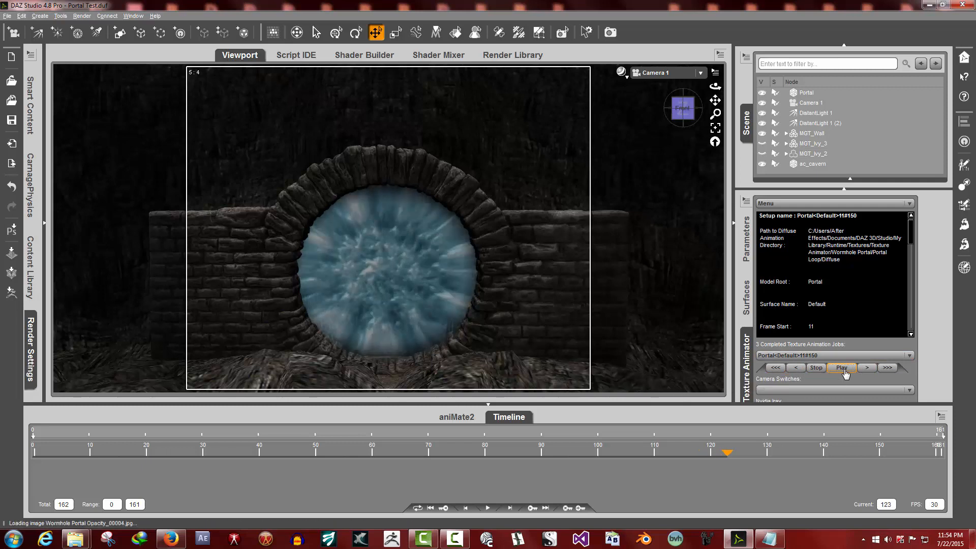
left_click(823, 370)
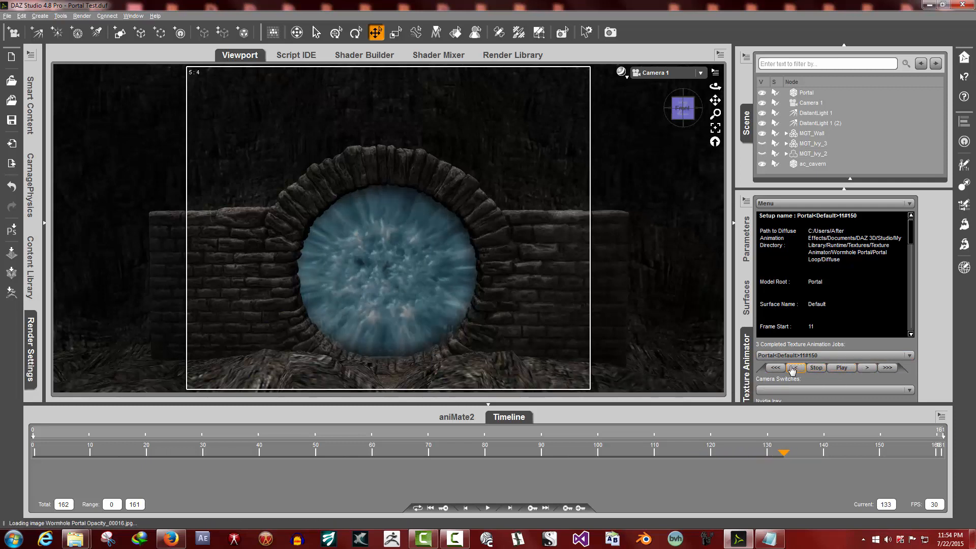
Step: Step the texture animation backward to frame 129 and forward to frame 131, return to the first frame and collapse the timeline
left_click(793, 368)
left_click(793, 369)
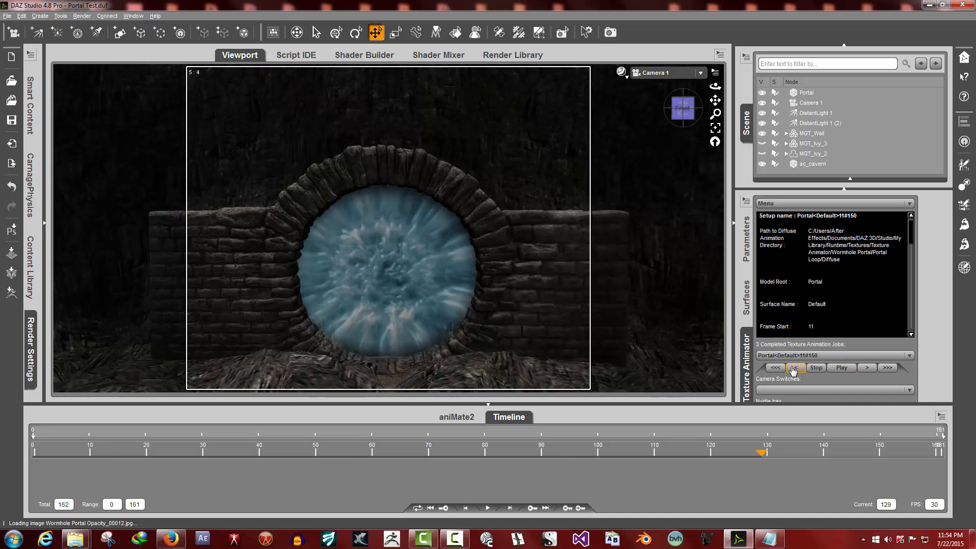
left_click(869, 368)
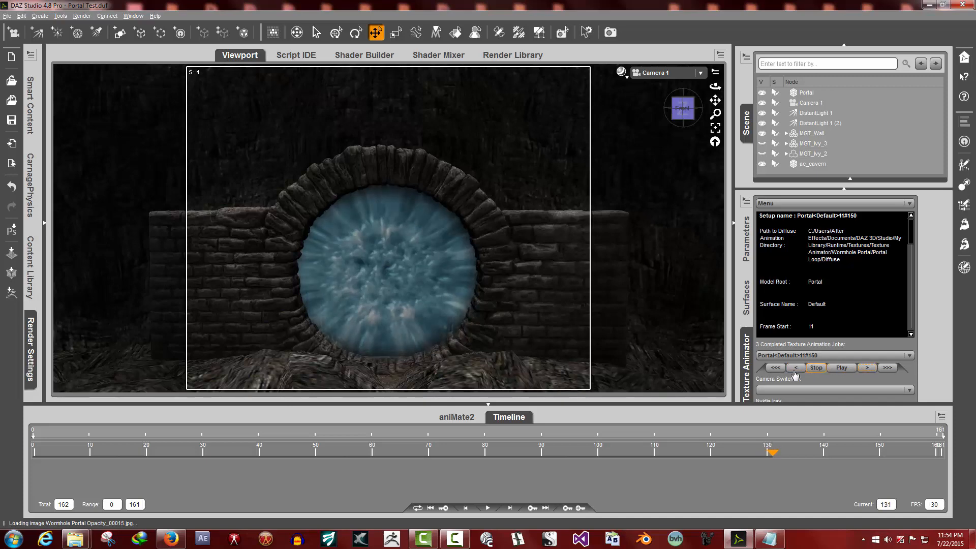
left_click(775, 367)
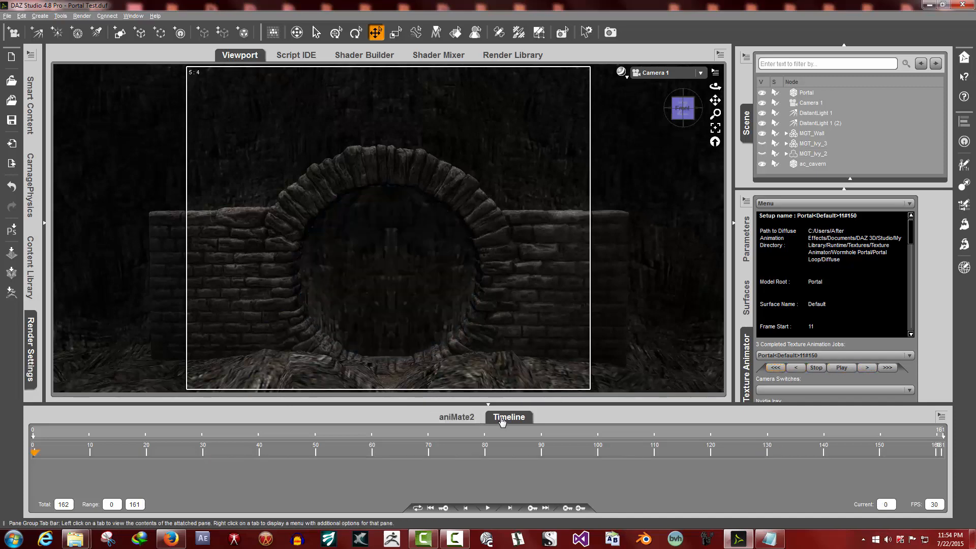
left_click(500, 418)
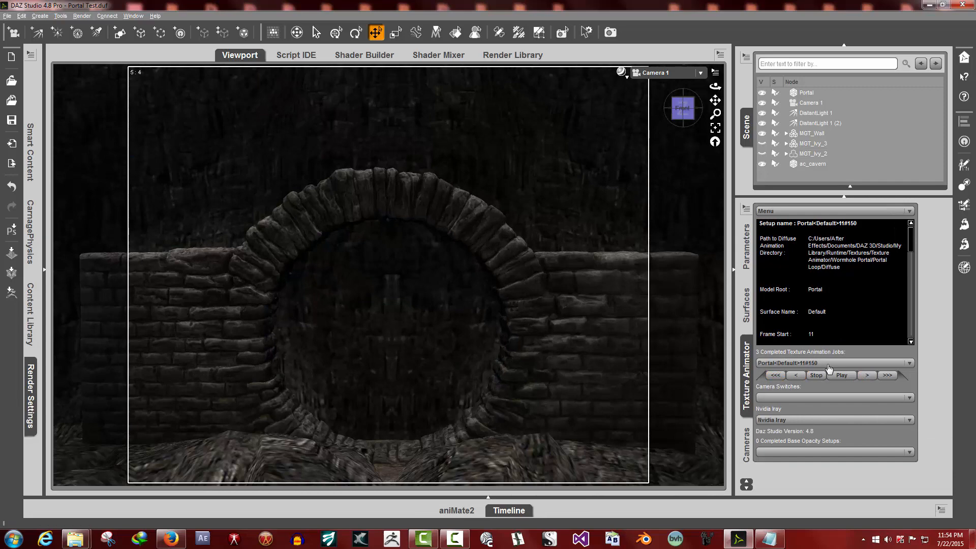
Step: Reopen the timeline to check its frame controls and FPS setting, and collapse it again
left_click(888, 375)
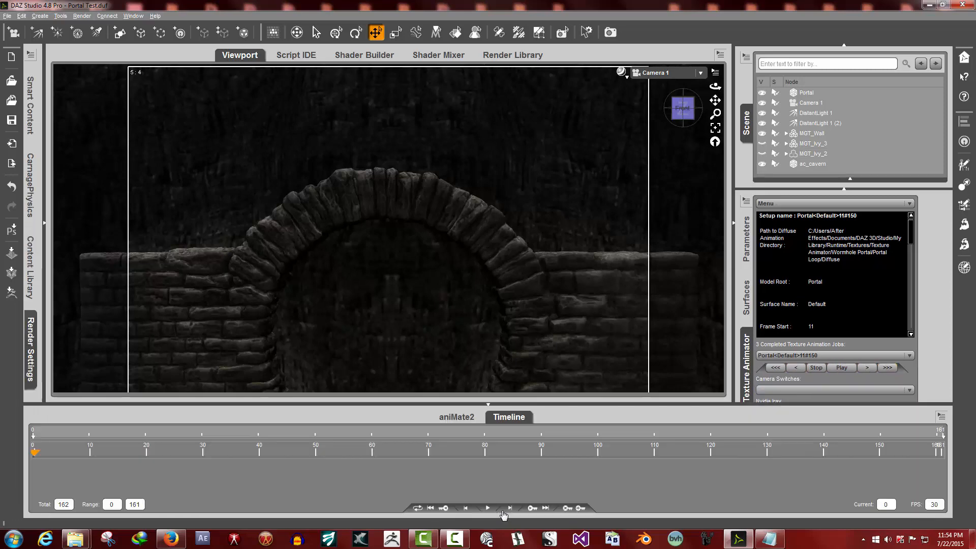
left_click(509, 510)
left_click(940, 506)
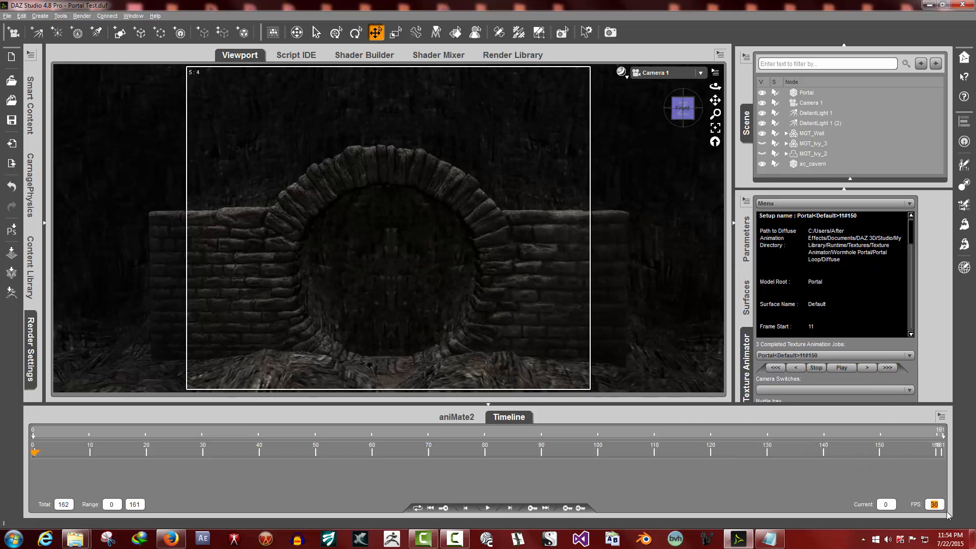
left_click(528, 417)
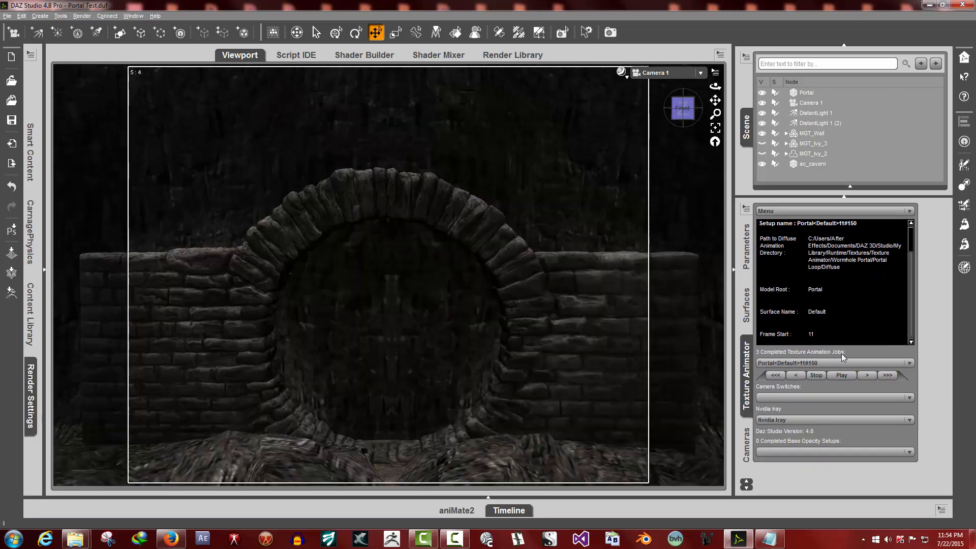
Step: Play and stop the Portal's texture animation, and step several single frames backward and forward through it
left_click(842, 375)
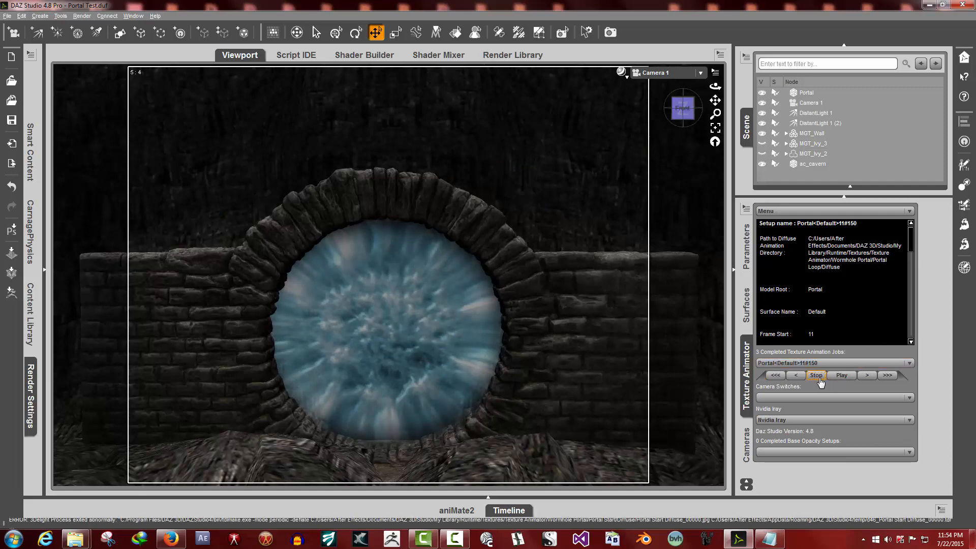
left_click(795, 377)
left_click(793, 377)
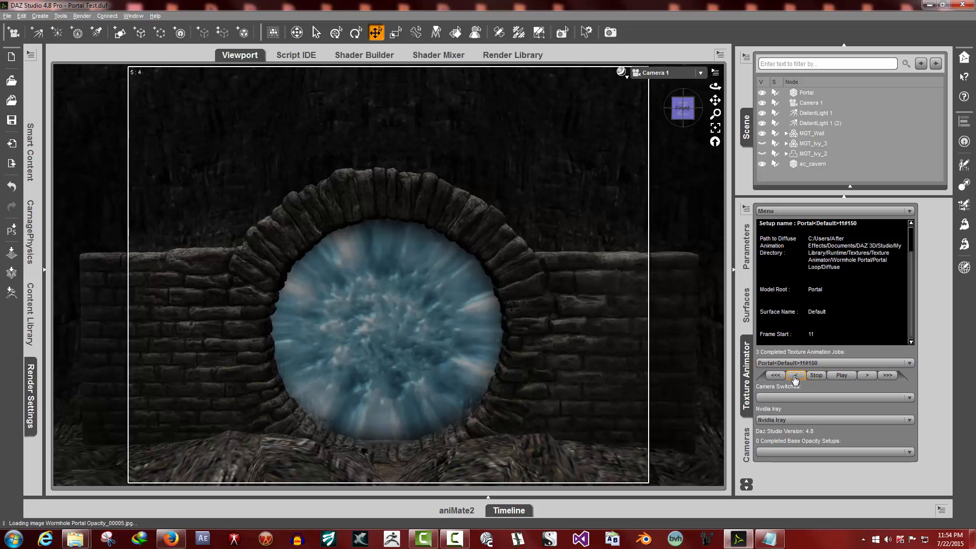
left_click(794, 377)
left_click(794, 377)
left_click(868, 376)
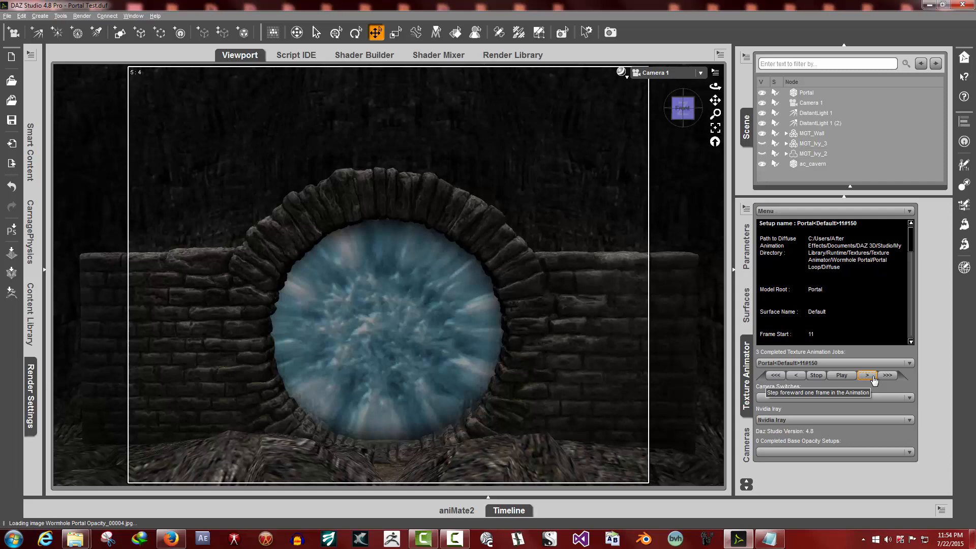
left_click(874, 381)
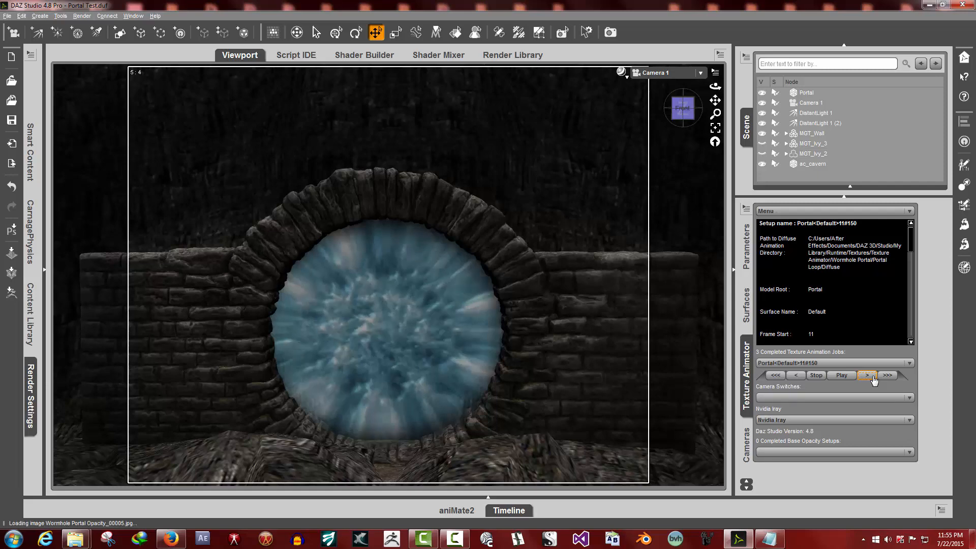
left_click(872, 379)
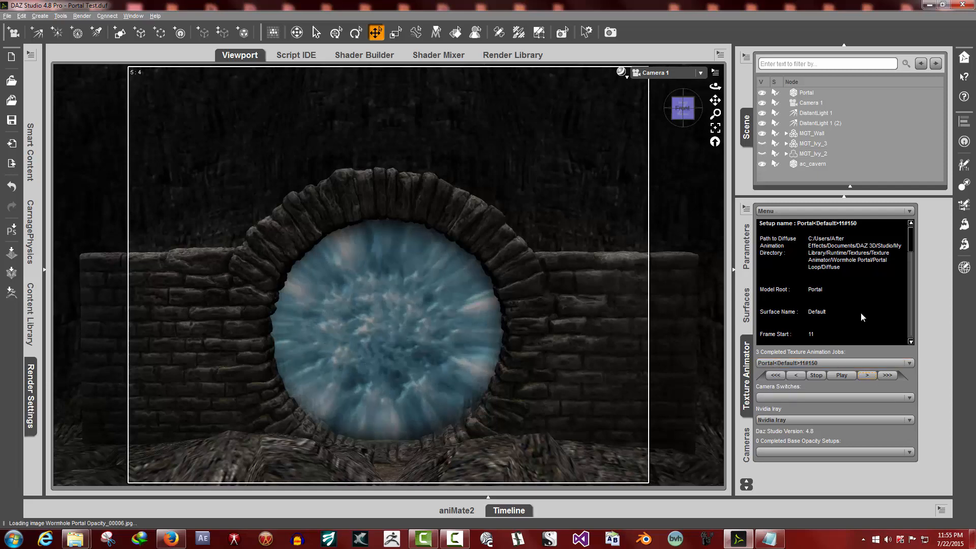
left_click(870, 379)
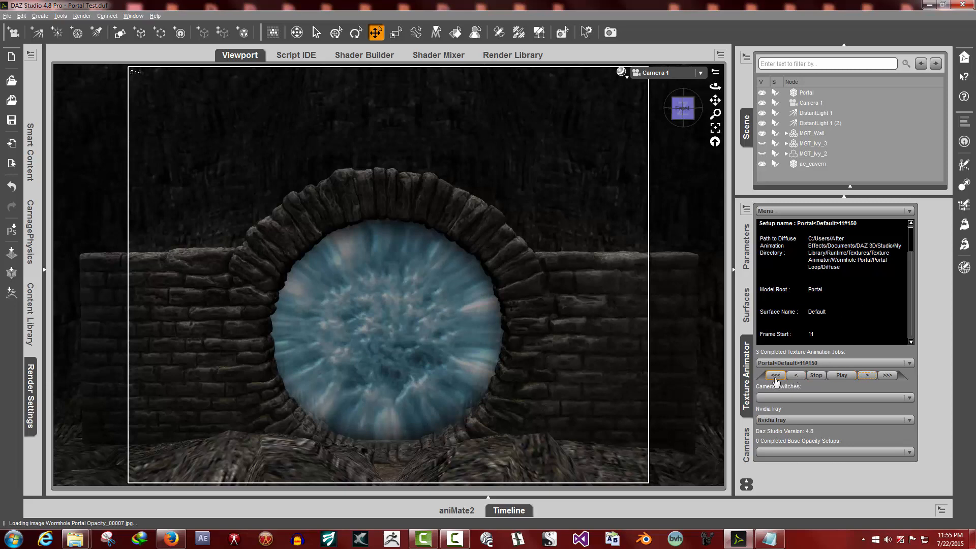
Step: Select ac_cavern and view the Diffuse settings of its cavern surface
left_click(747, 306)
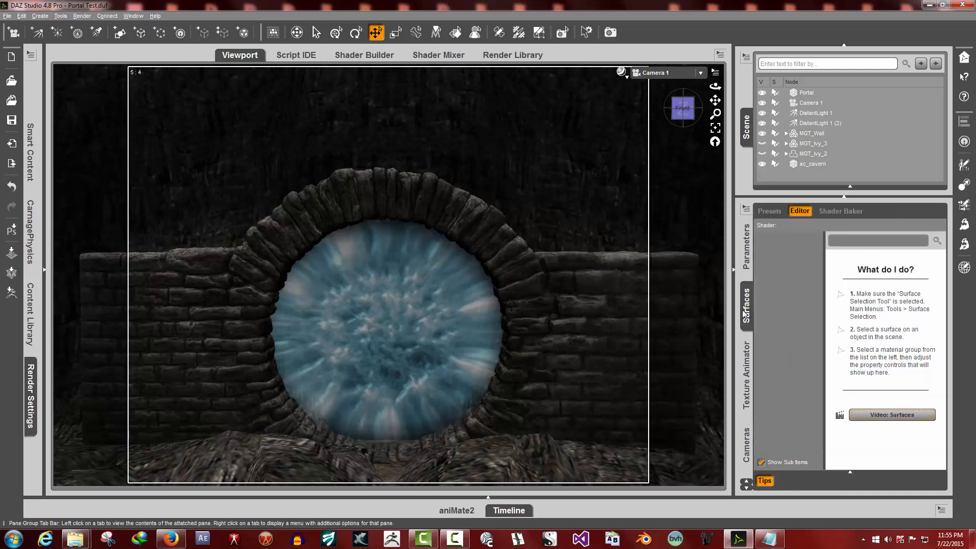
left_click(809, 165)
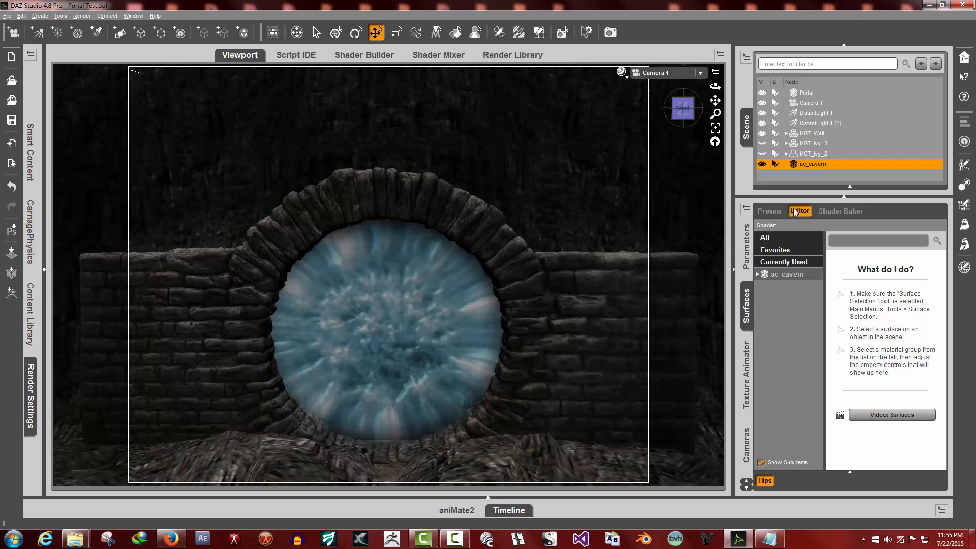
left_click(758, 275)
left_click(762, 286)
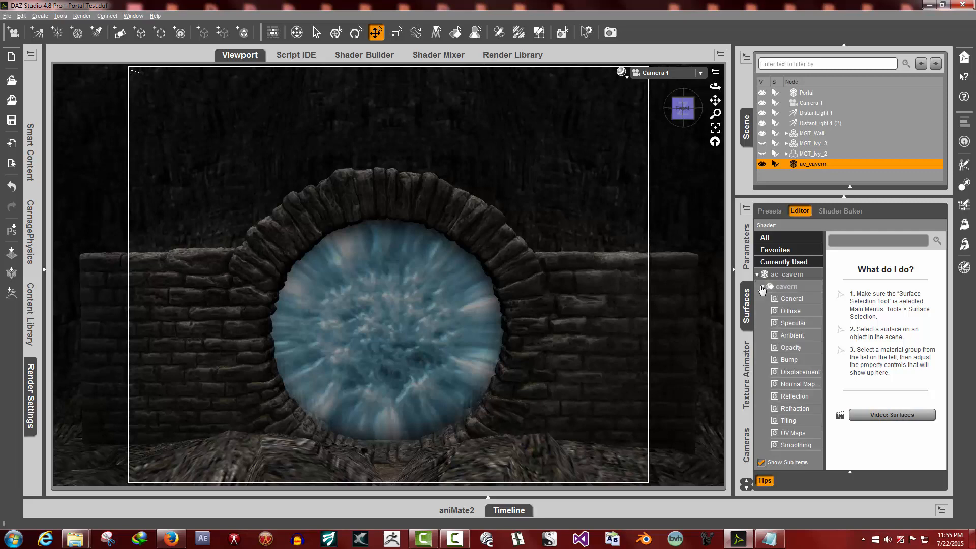
left_click(791, 311)
mouse_move(845, 281)
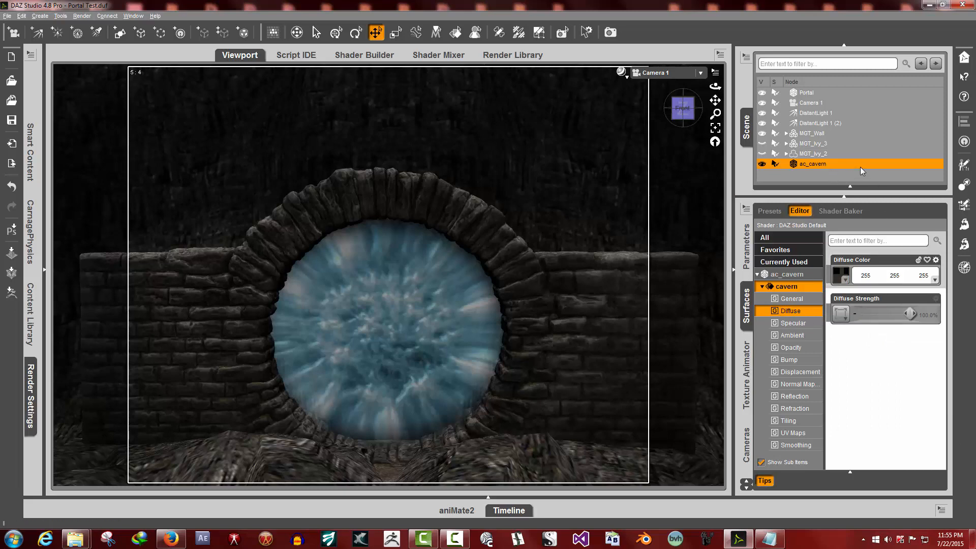
Step: Return to Texture Animator and play the Portal's texture animation with ac_cavern still selected
left_click(746, 376)
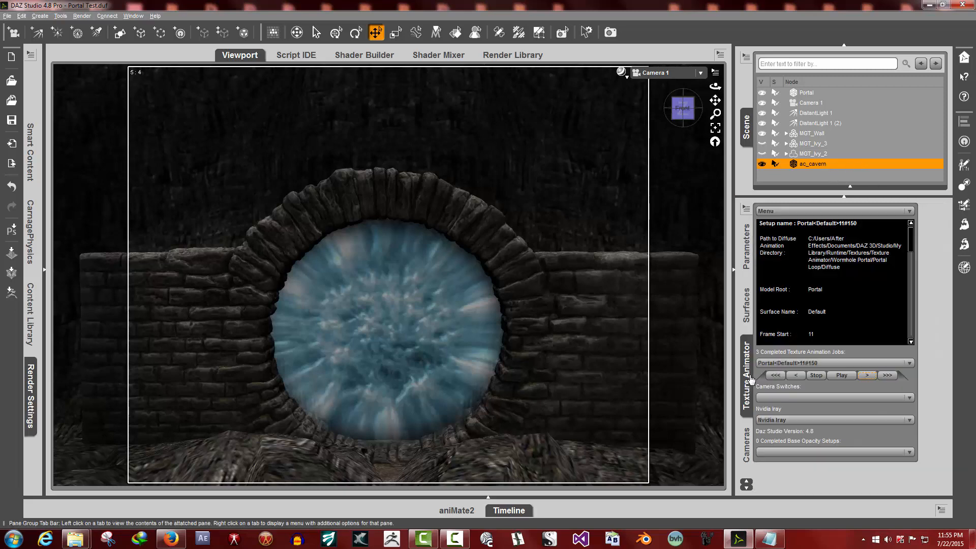
left_click(842, 375)
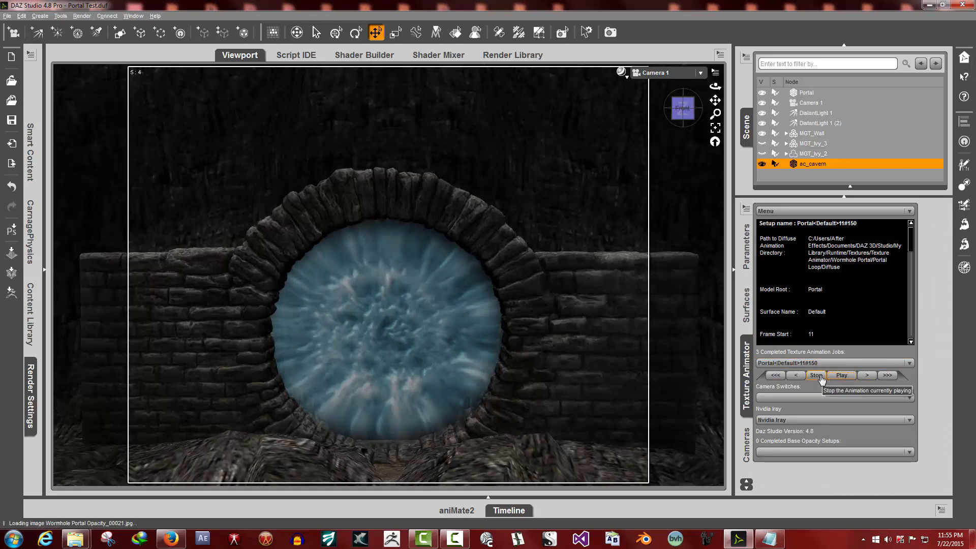
Step: Stop the Portal's texture animation, step single frames, and jump between the last frame and the first, ending on the first
left_click(820, 378)
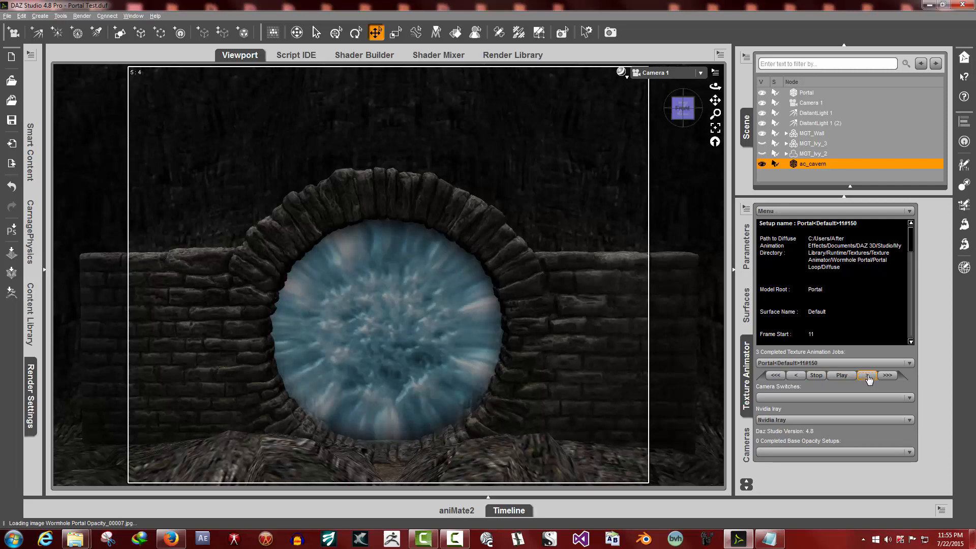
left_click(797, 375)
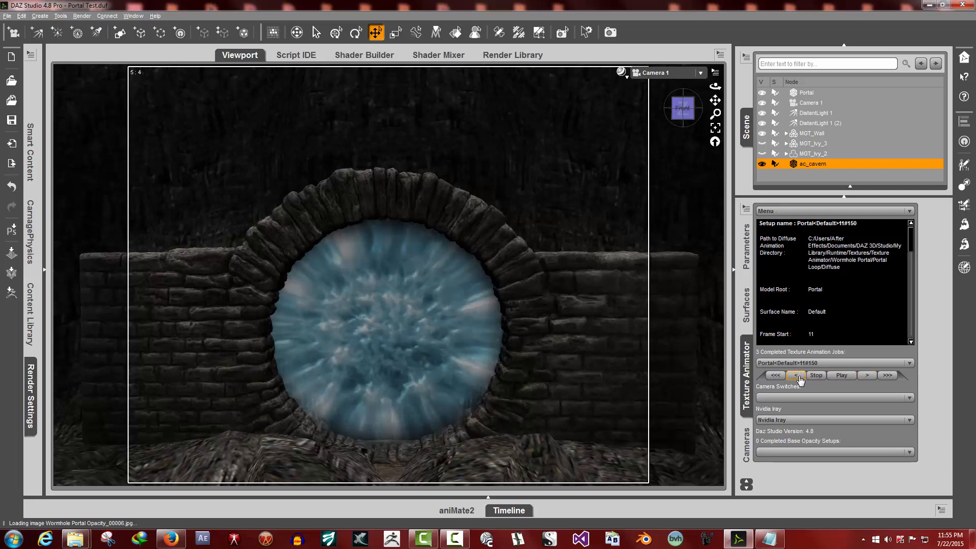
left_click(800, 378)
left_click(769, 377)
left_click(890, 376)
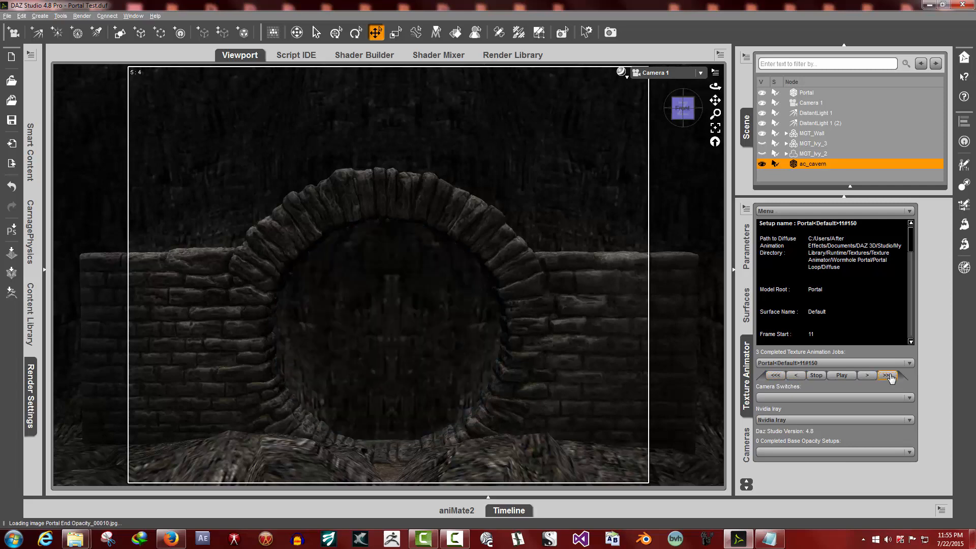
left_click(781, 377)
Step: Show the timeline and highlight its FPS value to check the frame rate, and collapse the timeline
left_click(506, 511)
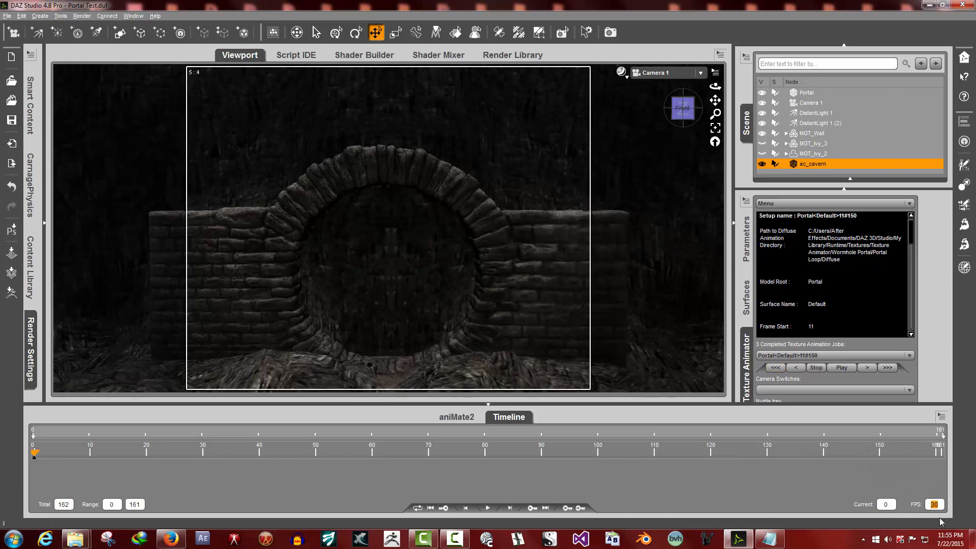
left_click(488, 405)
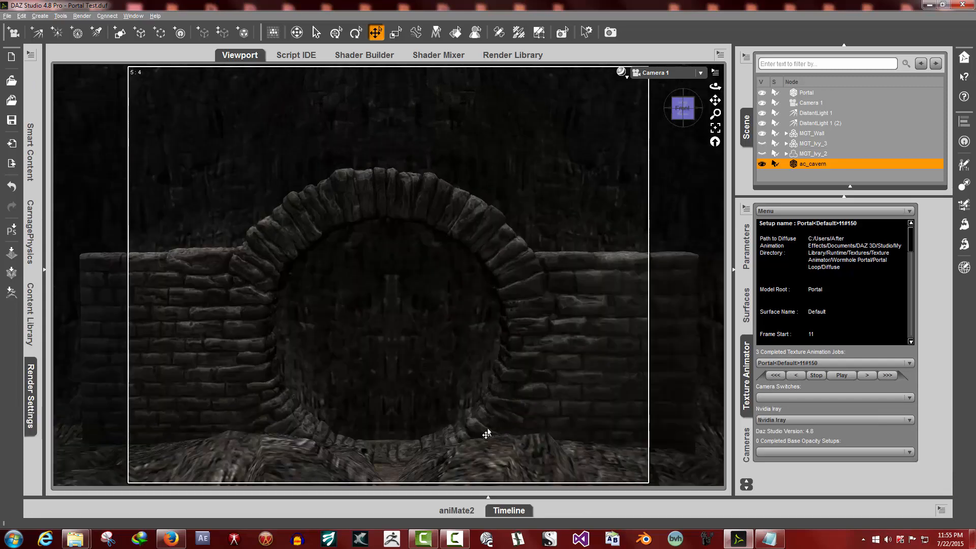
left_click(503, 512)
double_click(939, 506)
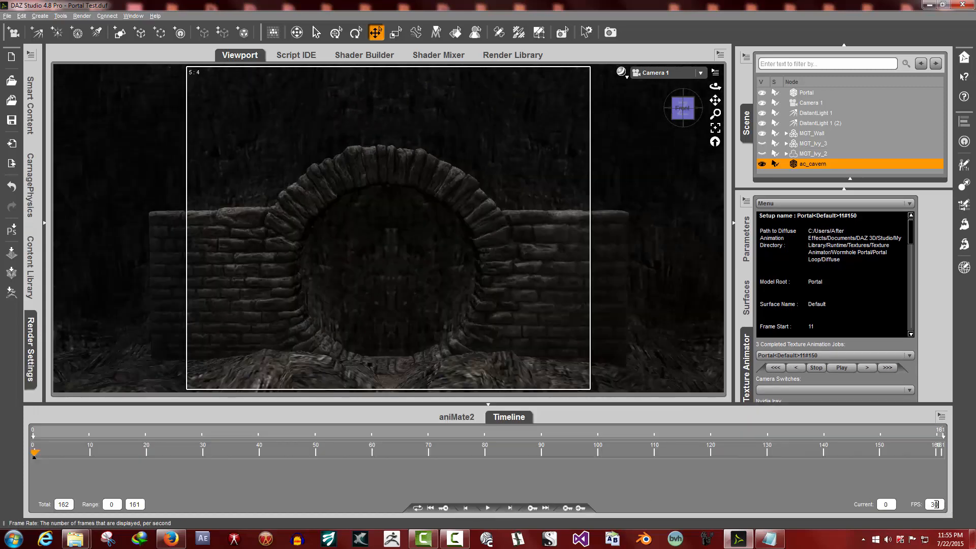
left_click(941, 505)
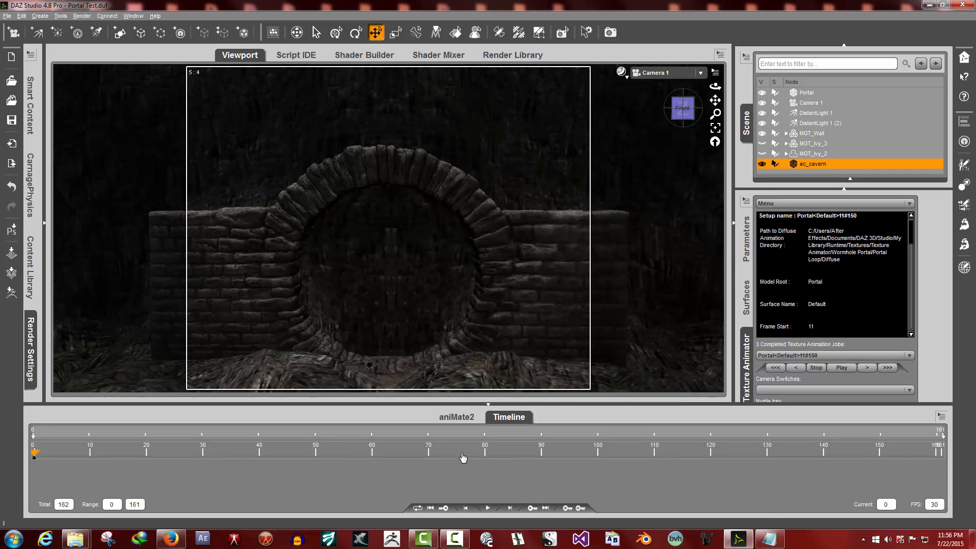
left_click(506, 417)
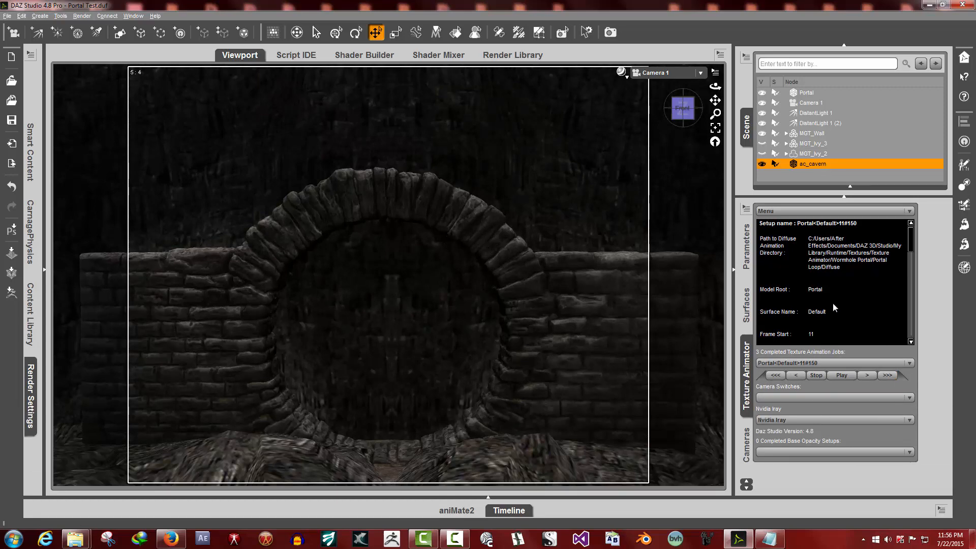
Step: Select Portal, start a new texture animation job for it, and expand the node list in the job setup
left_click(829, 211)
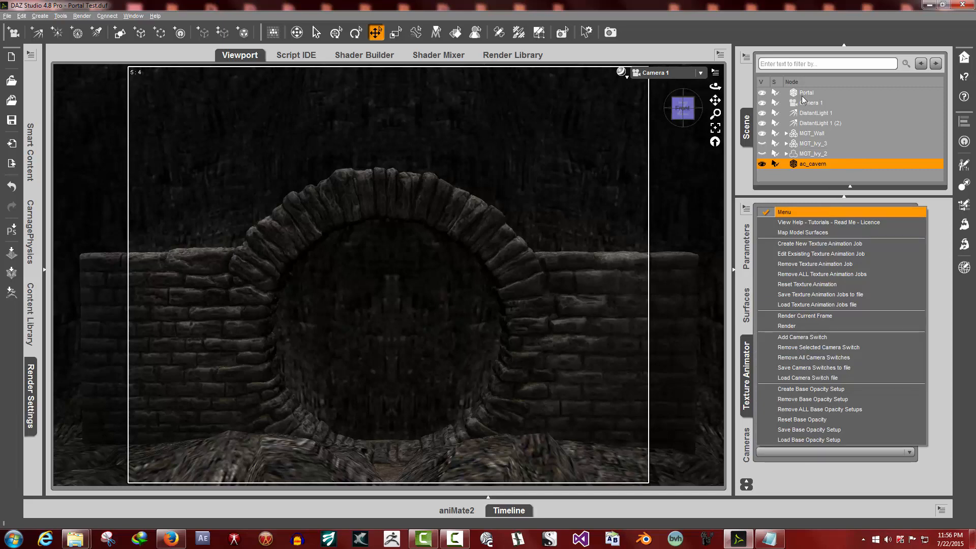
left_click(806, 93)
left_click(823, 212)
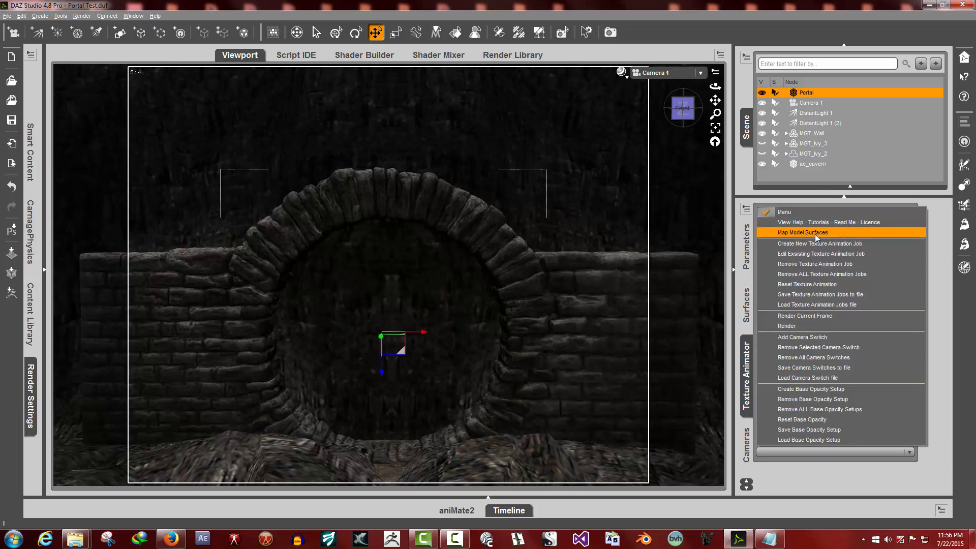
left_click(815, 254)
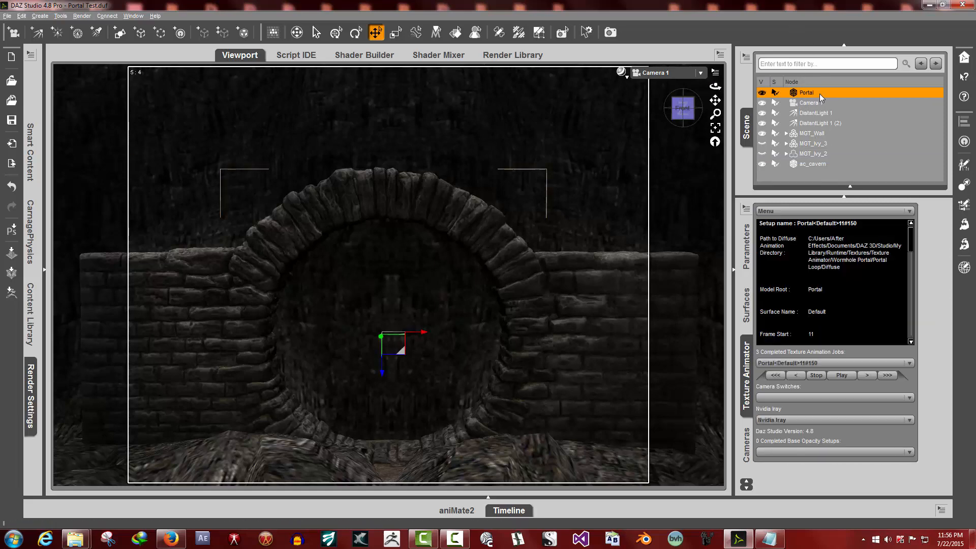
left_click(812, 212)
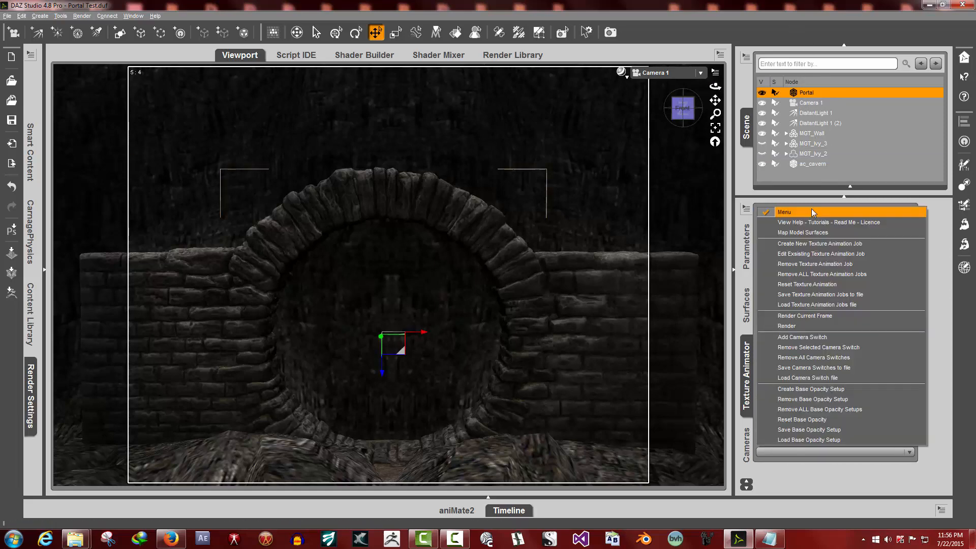
left_click(814, 244)
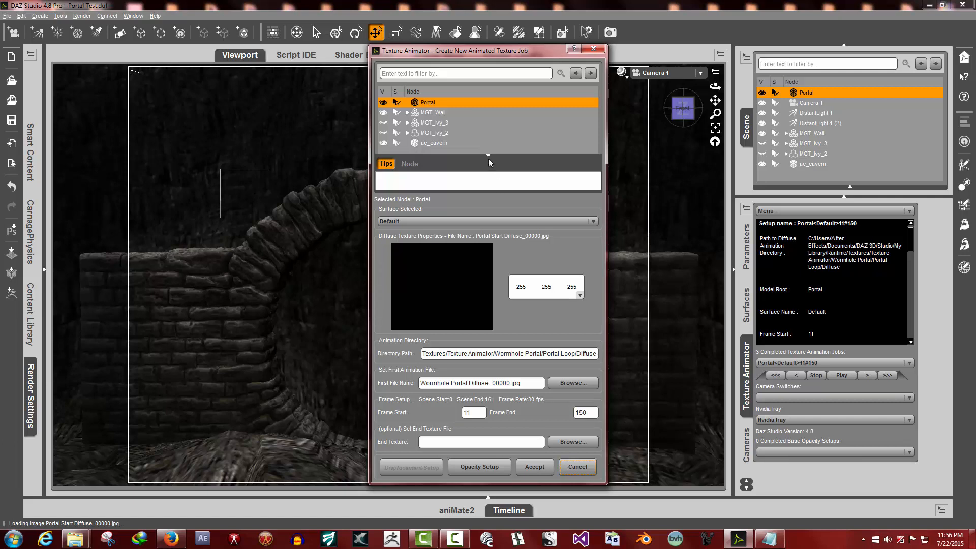
left_click(488, 155)
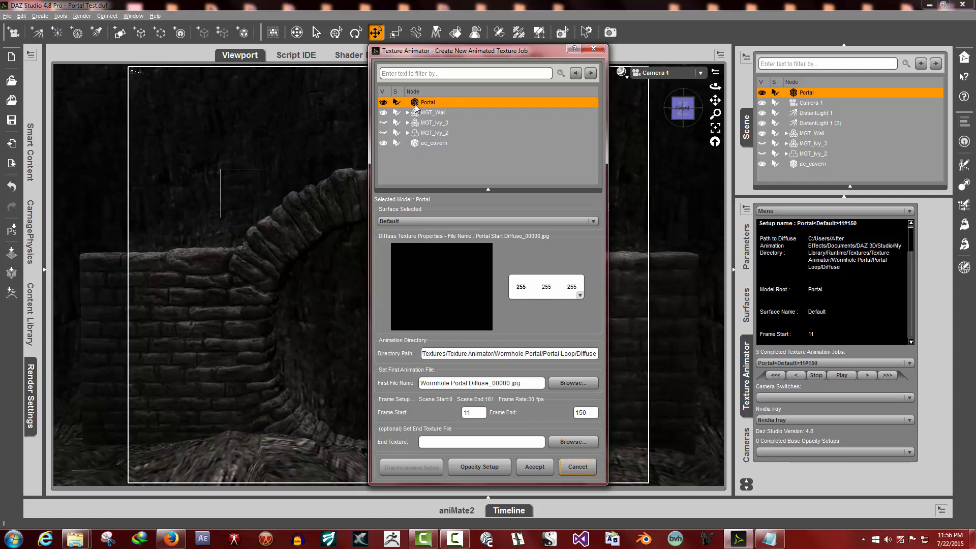
Step: Select ac_cavern in the new job's node list and examine its available surfaces and diffuse texture
left_click(419, 154)
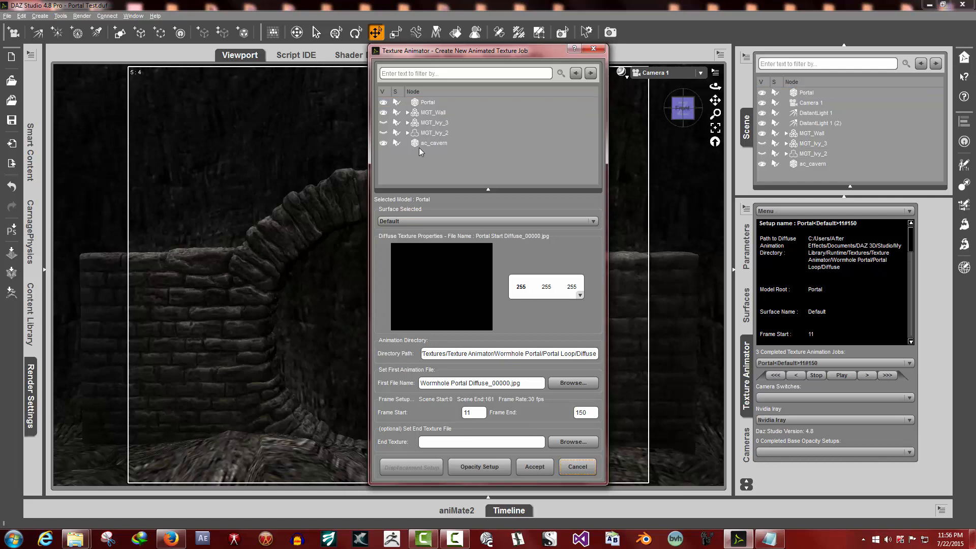
left_click(418, 145)
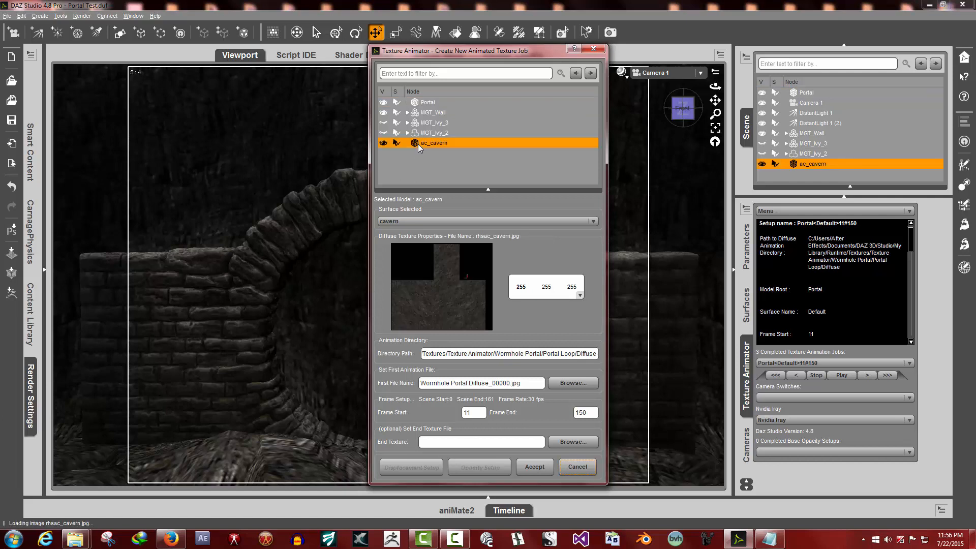
left_click(444, 222)
left_click(449, 168)
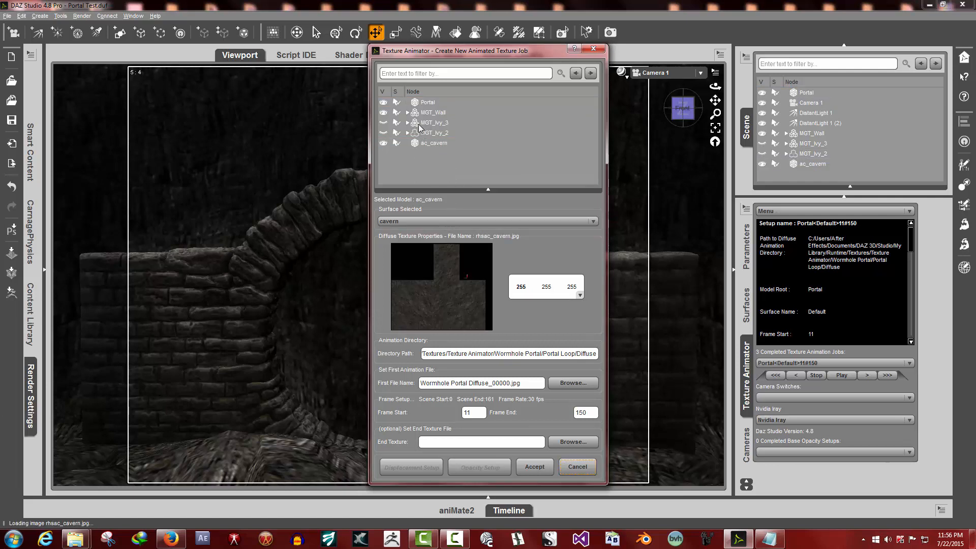
Step: Select MGT_Ivy_3 in the job setup and preview its ivy_leaf_1, ivy_leaf_2 and ivy_branch surfaces, ending on ivy_leaf_1
left_click(417, 124)
left_click(462, 223)
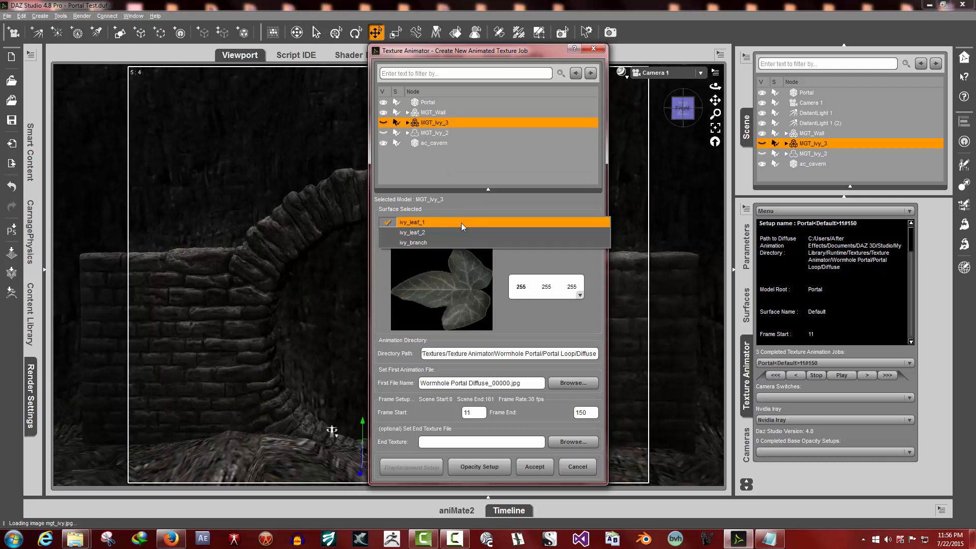
left_click(460, 233)
left_click(456, 222)
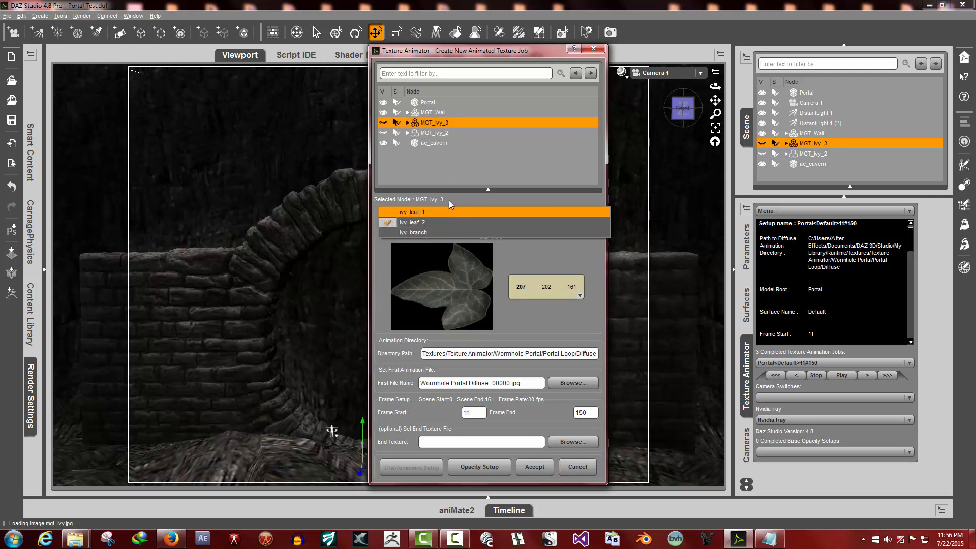
left_click(460, 222)
left_click(480, 222)
left_click(472, 217)
left_click(470, 222)
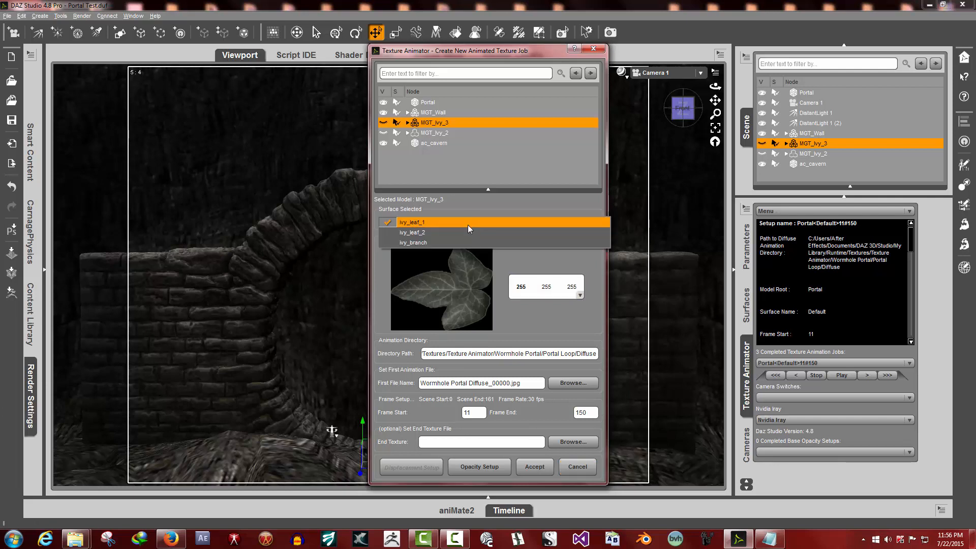
left_click(467, 226)
left_click(466, 222)
left_click(465, 232)
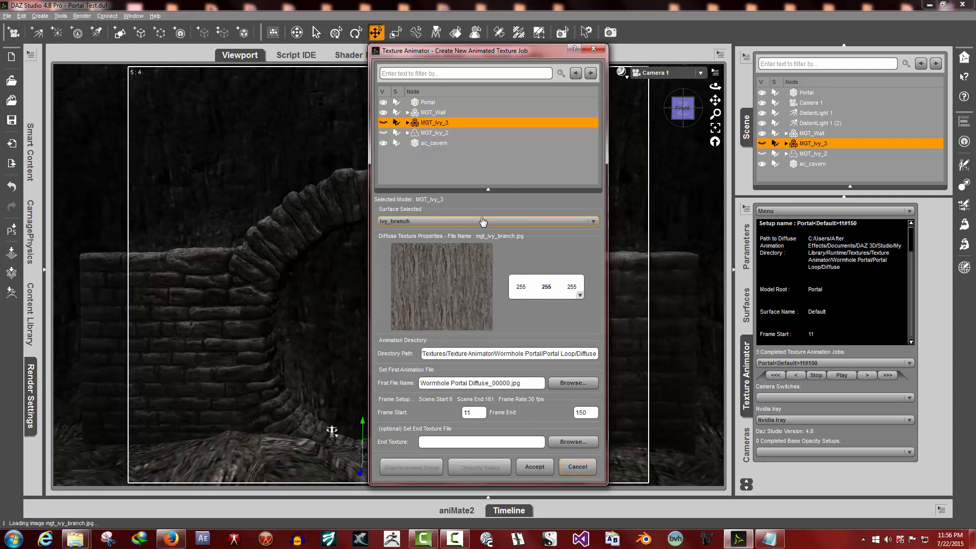
left_click(481, 221)
left_click(476, 203)
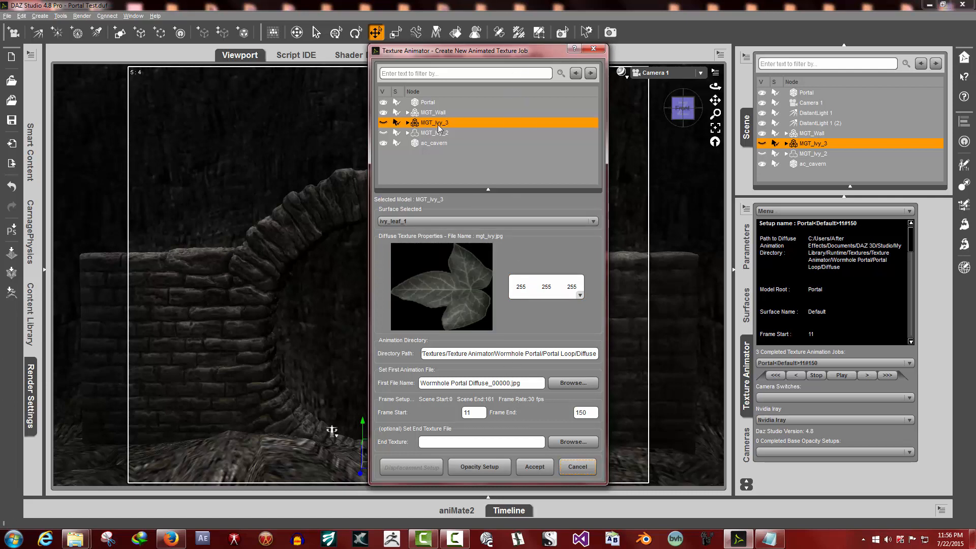
Step: Choose Portal, set Wormhole Portal Diffuse_00000.jpg as the first animation file, and close the job setup without an end texture
left_click(429, 103)
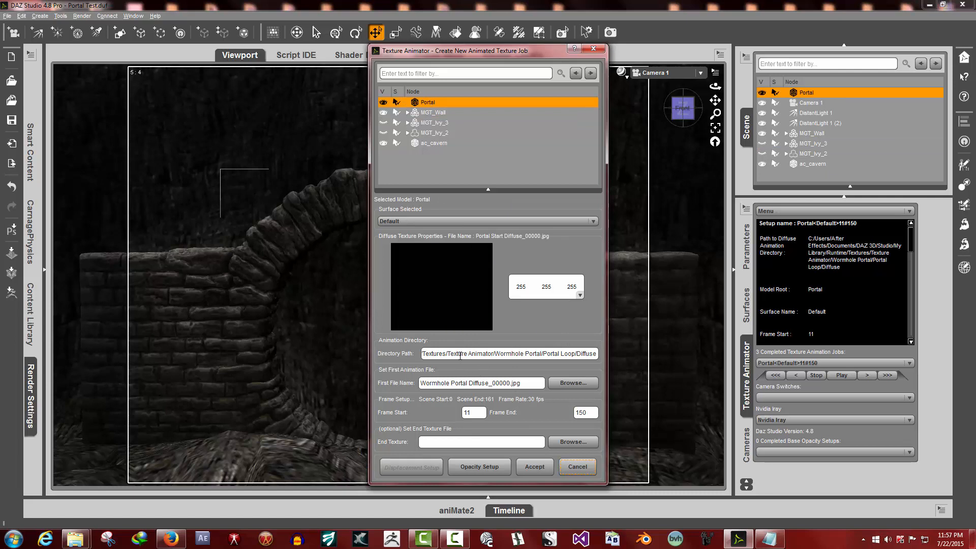
left_click(564, 385)
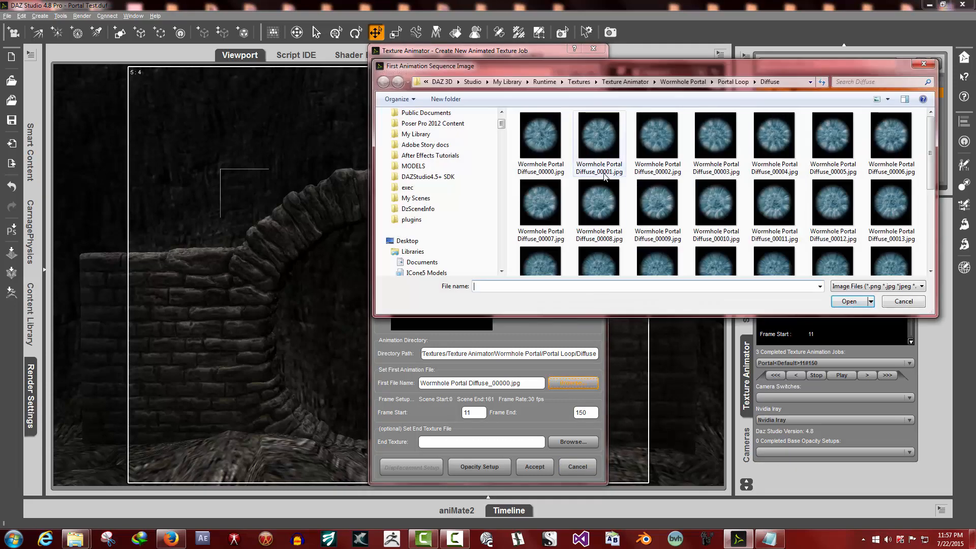
left_click(541, 153)
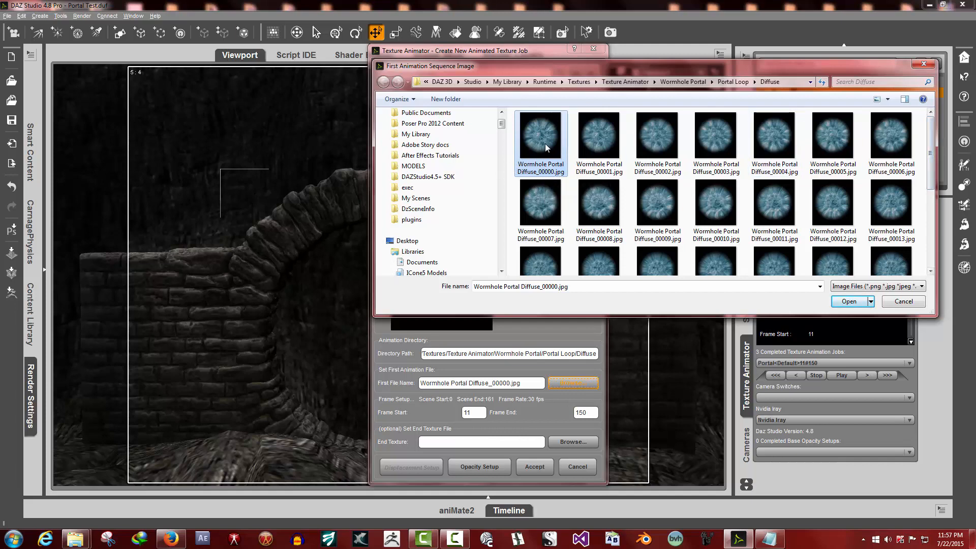
left_click(848, 301)
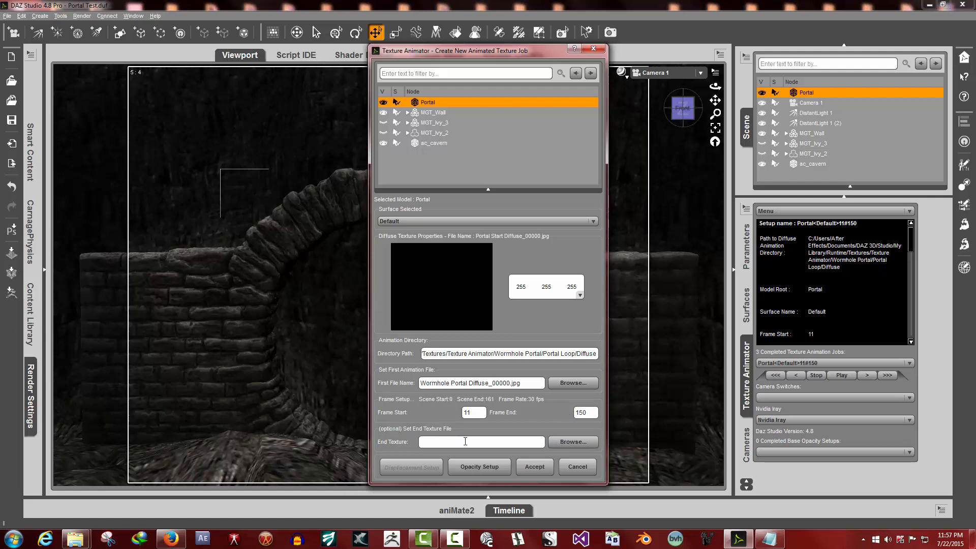
left_click(465, 442)
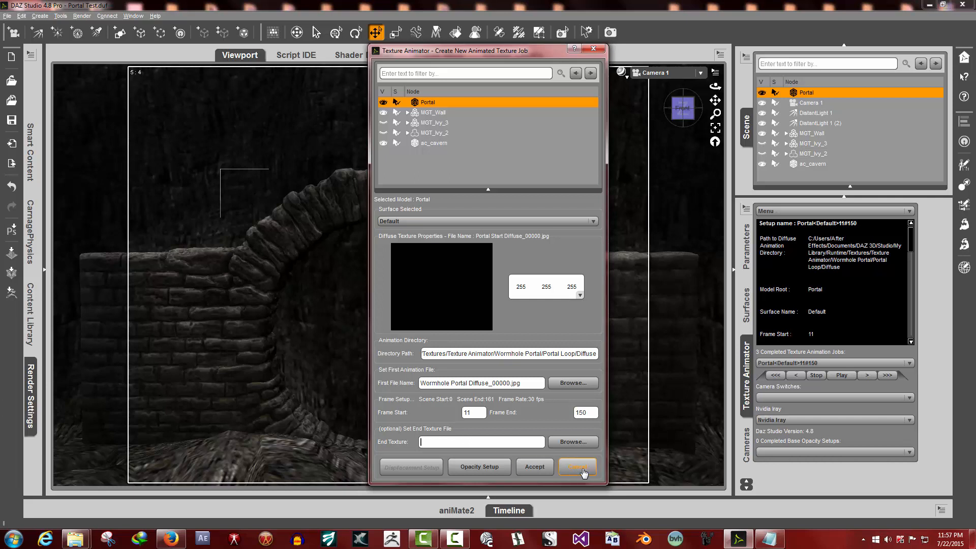
left_click(534, 466)
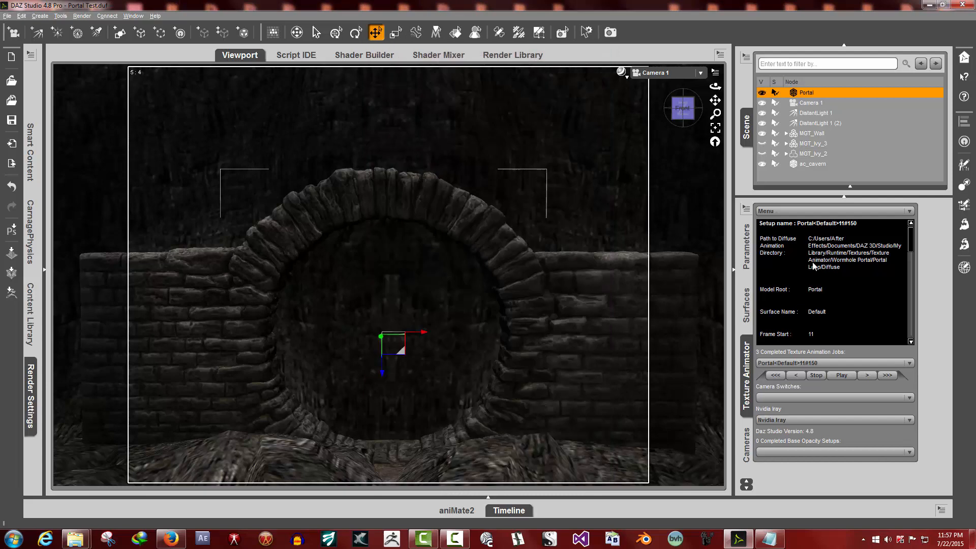
Step: Select the completed job Portal<Default>0#10 and open it for editing
left_click(806, 364)
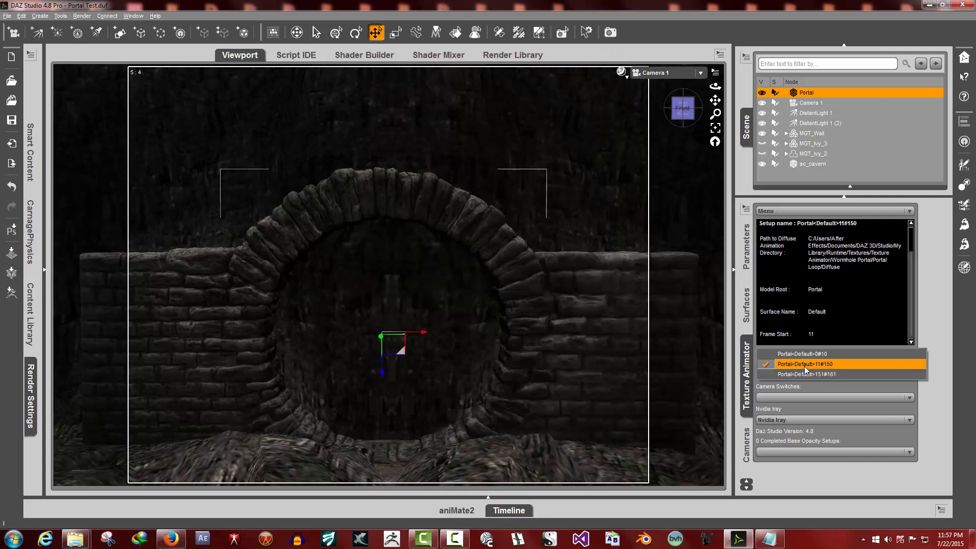
left_click(807, 353)
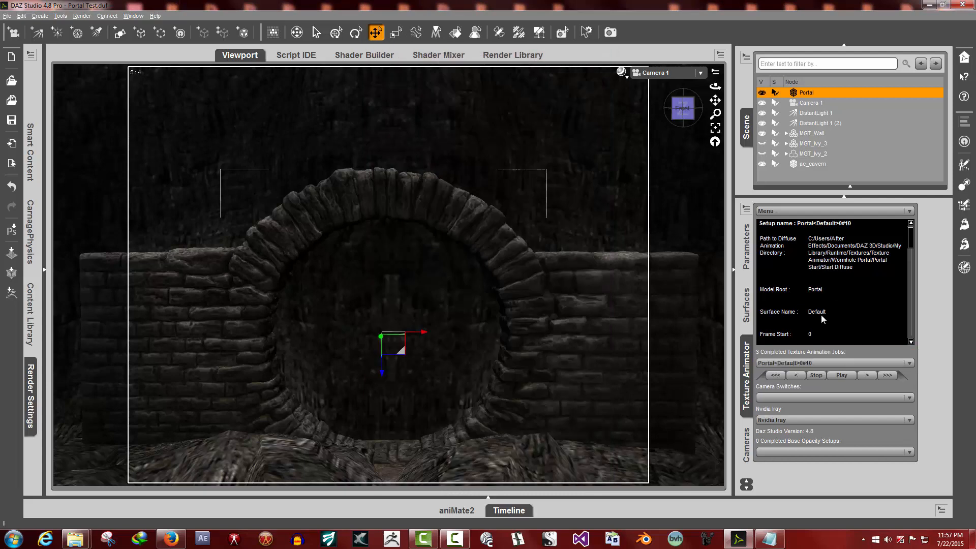
left_click(795, 212)
left_click(800, 252)
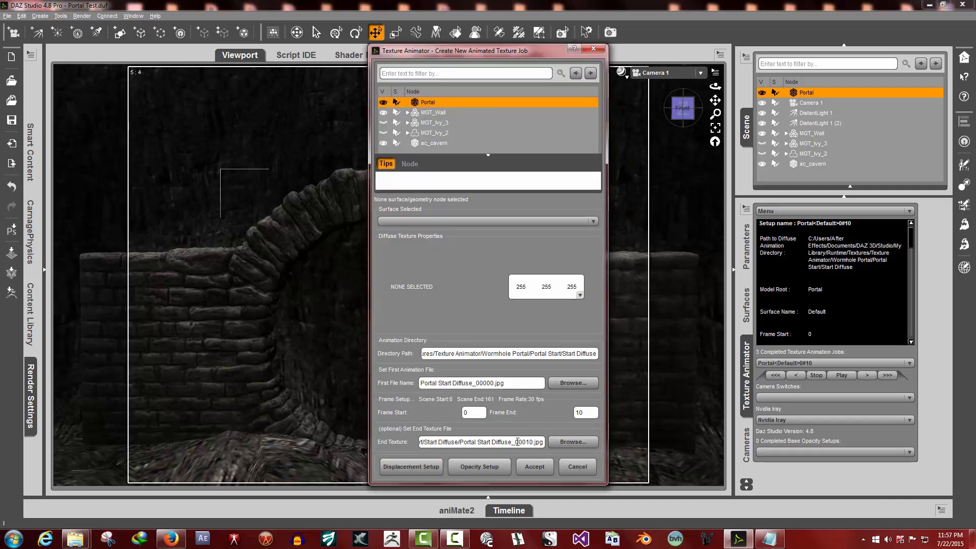
Step: Examine the job's diffuse end texture file name and its opacity animation setup, and cancel both dialogs
left_click_drag(518, 442, 545, 442)
left_click(535, 441)
left_click_drag(526, 442, 533, 442)
left_click(536, 443)
left_click(491, 468)
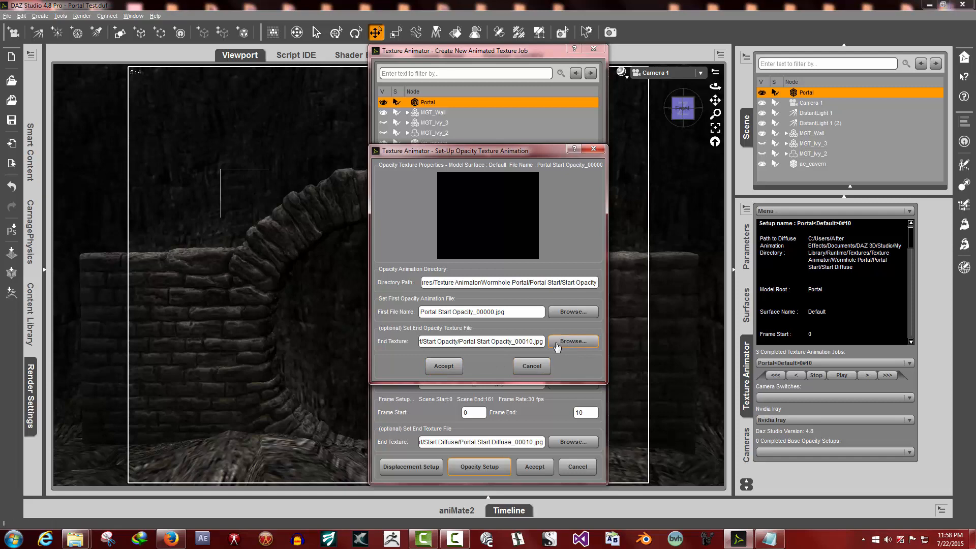
left_click(534, 368)
left_click(570, 472)
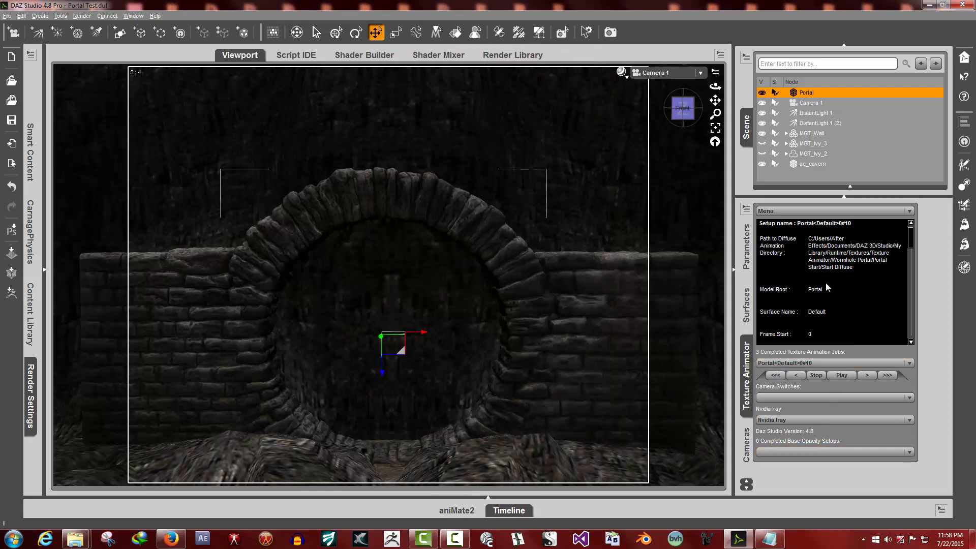
Step: Review the Base Opacity setup commands and clear the scene selection
left_click(795, 213)
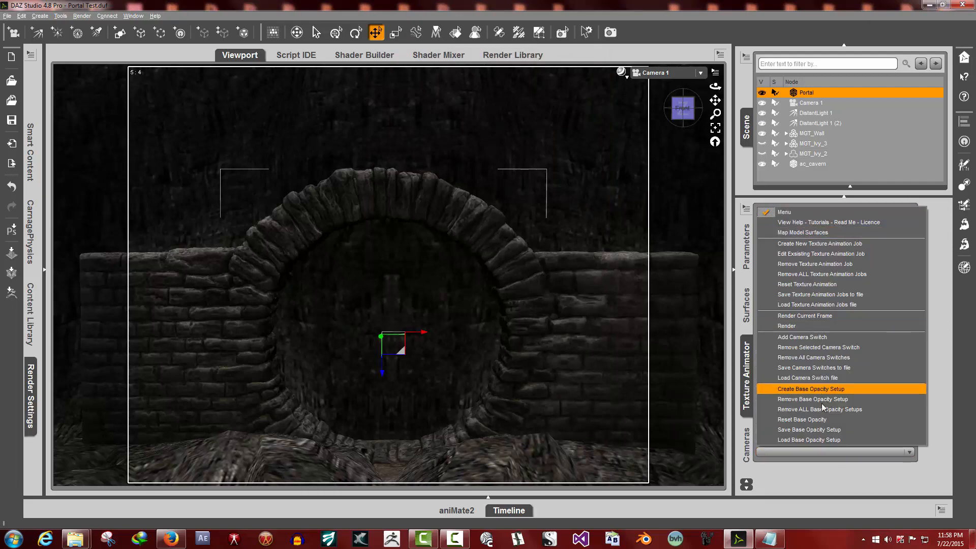
left_click(936, 276)
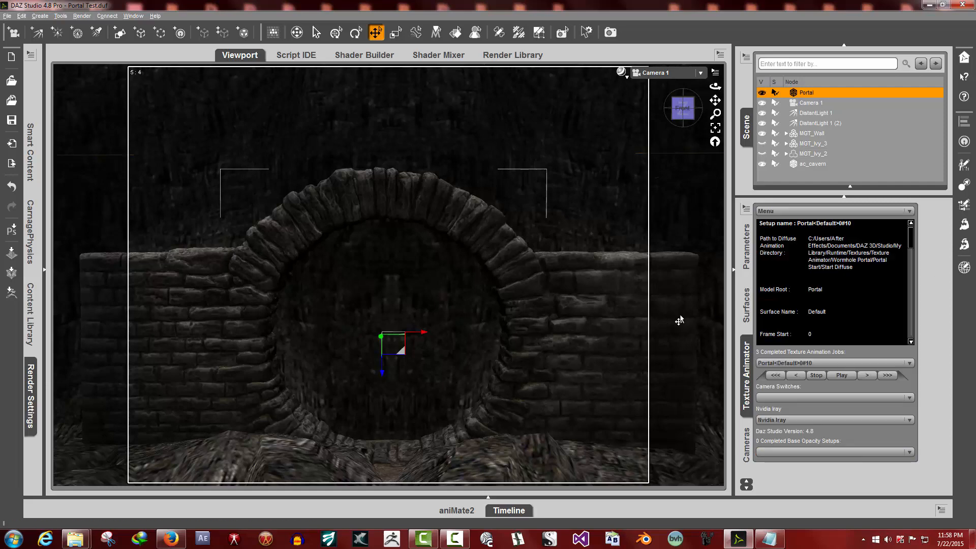
left_click(805, 181)
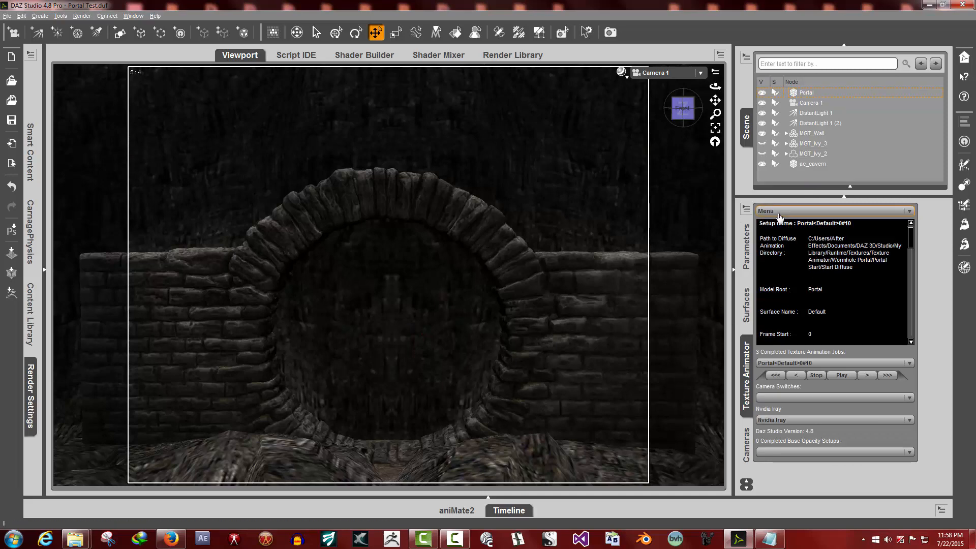